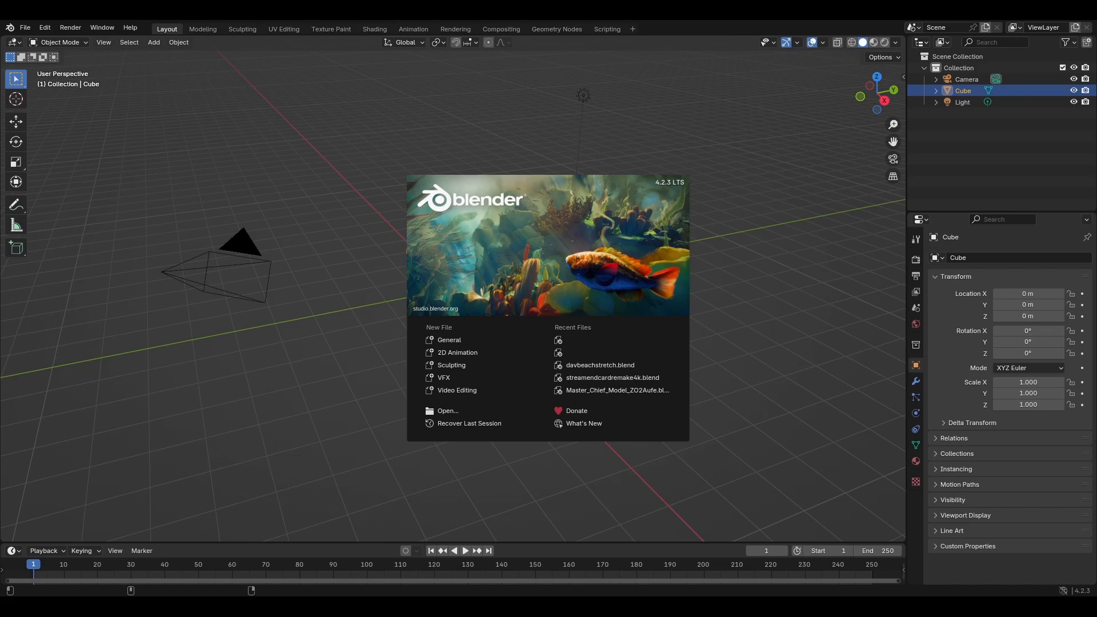
Open the recent Master_Chief_Model file and add three new collections to the scene.
left_click(613, 390)
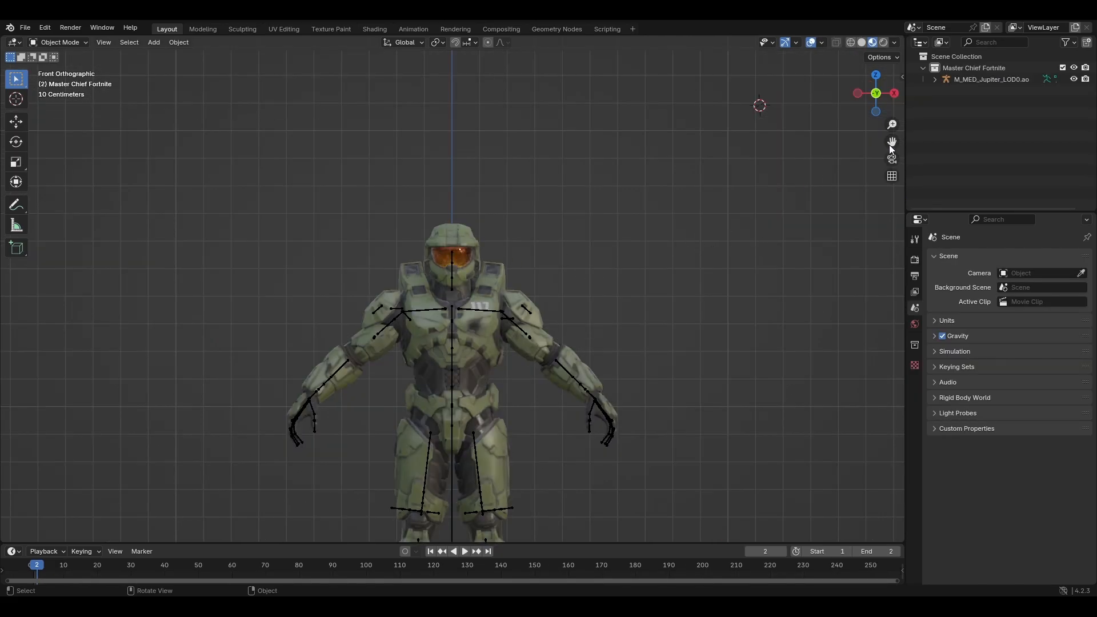
right_click(958, 103)
left_click(958, 103)
right_click(957, 117)
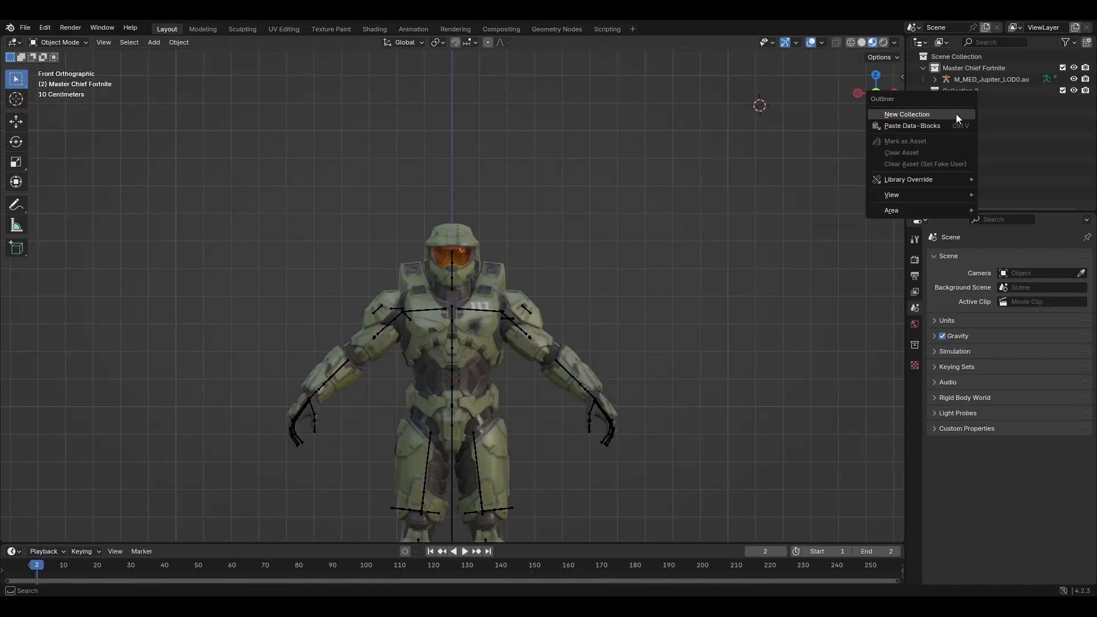
left_click(958, 113)
right_click(959, 111)
left_click(959, 117)
Rename the three new collections as "saber", "start text" and "extra text".
left_click(959, 90)
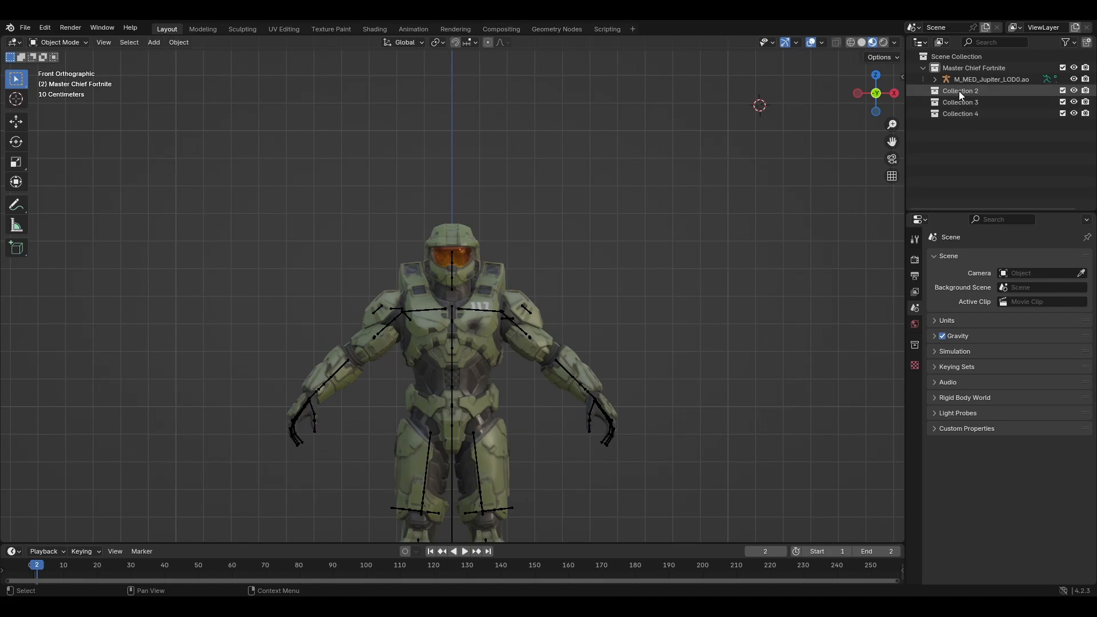
double_click(960, 90)
type("saber")
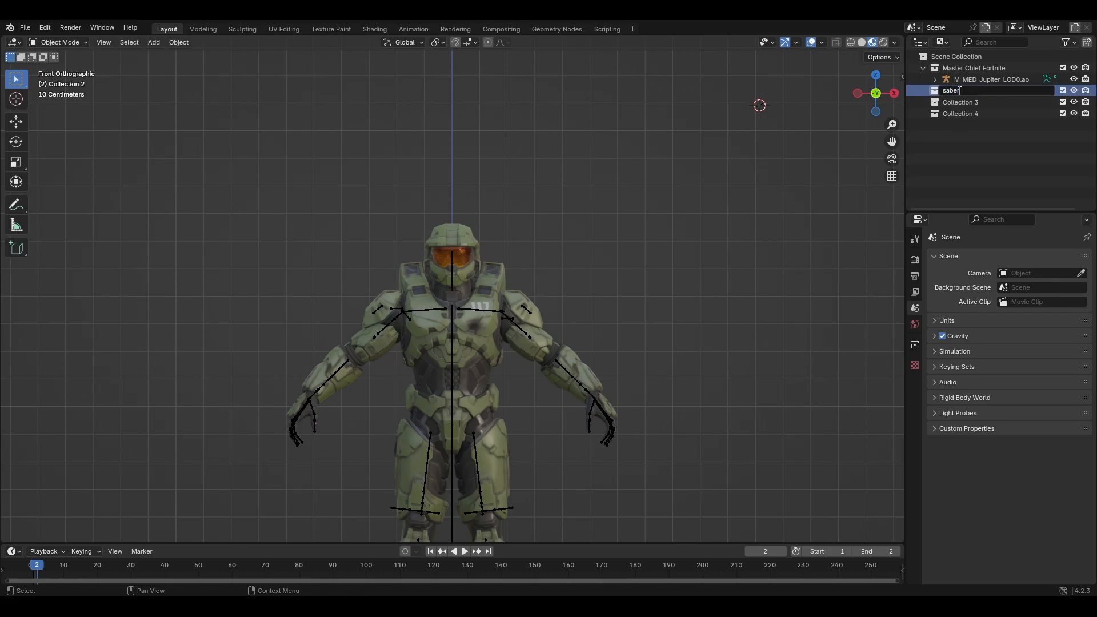
key("Return")
double_click(967, 102)
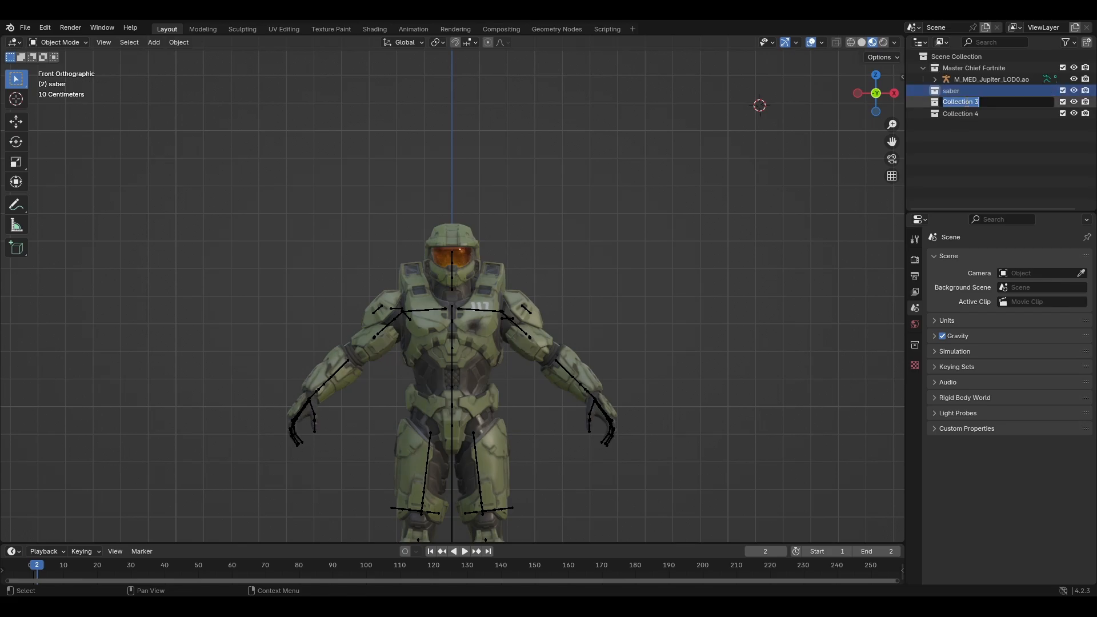
type("start text")
key("Return")
double_click(967, 114)
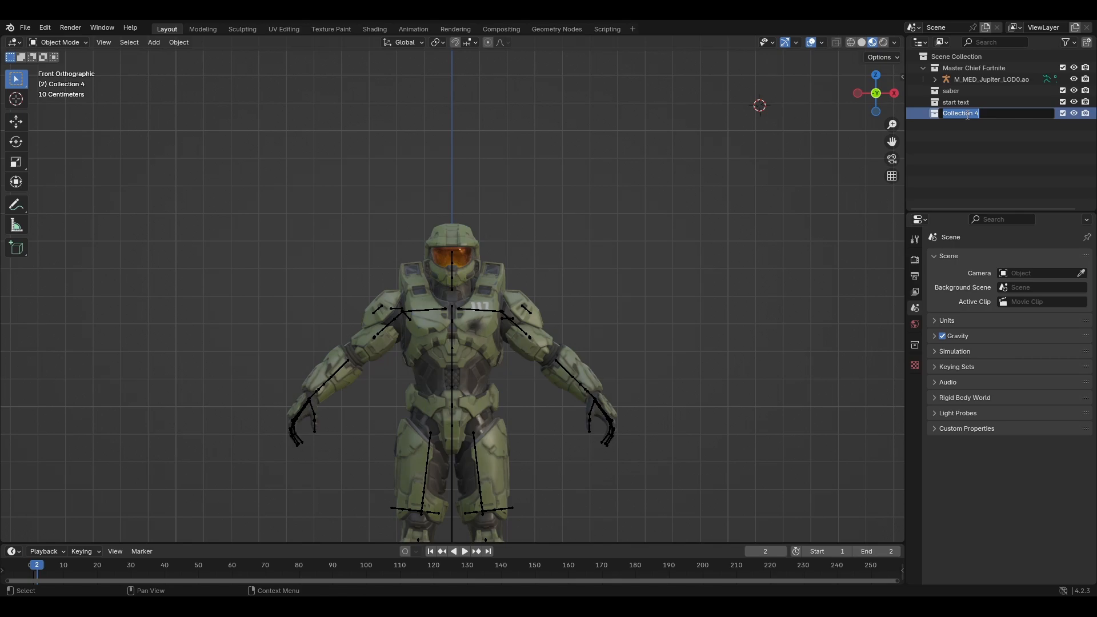
type("extra text")
key("Return")
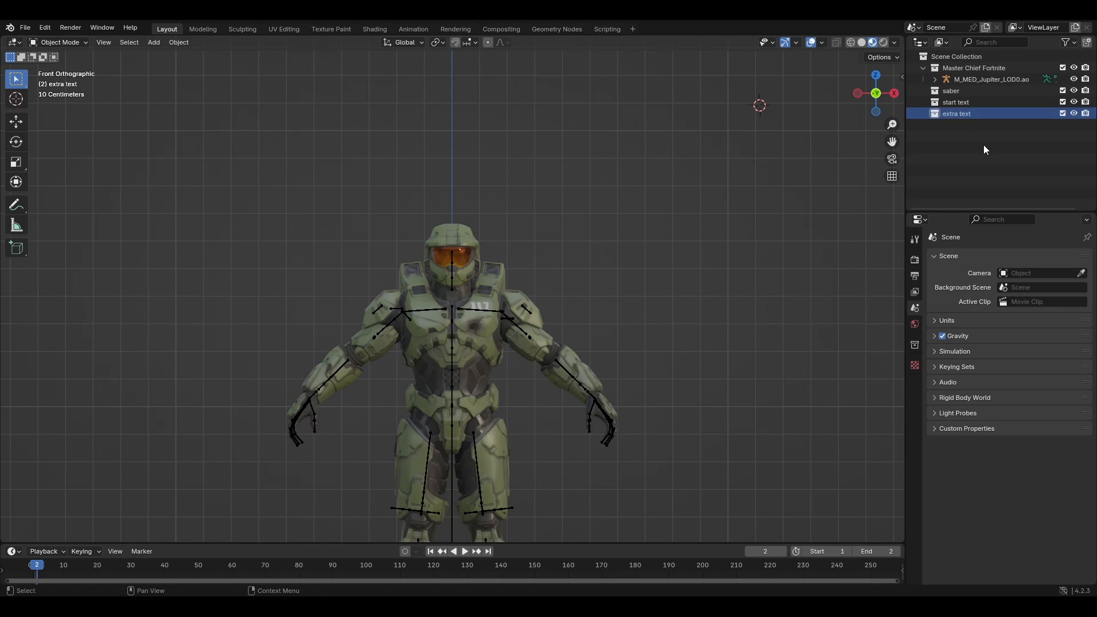
Add a fourth collection below "extra text" and rename it as "camnlights".
left_click(968, 91)
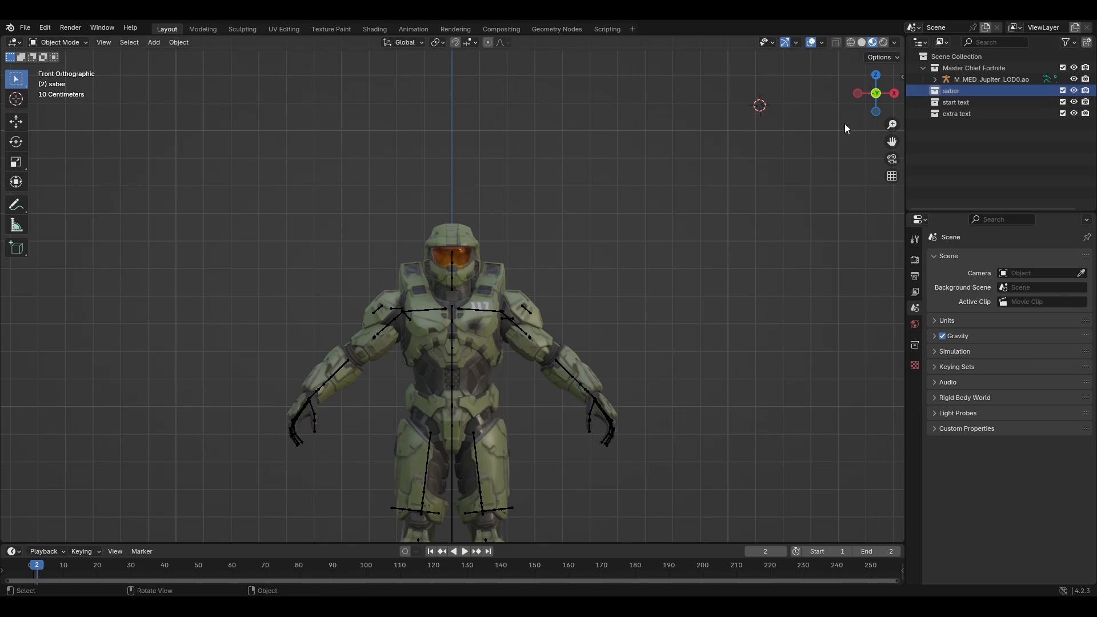
scroll(631, 255, "down", 1)
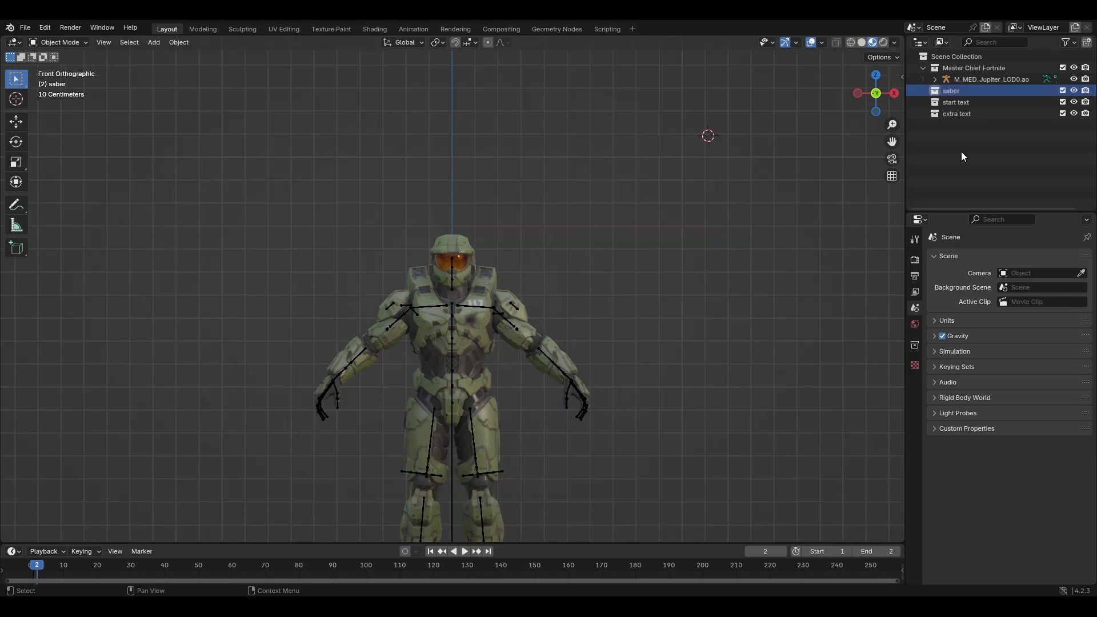
right_click(957, 136)
left_click(957, 136)
left_click_drag(959, 98, 953, 163)
double_click(955, 126)
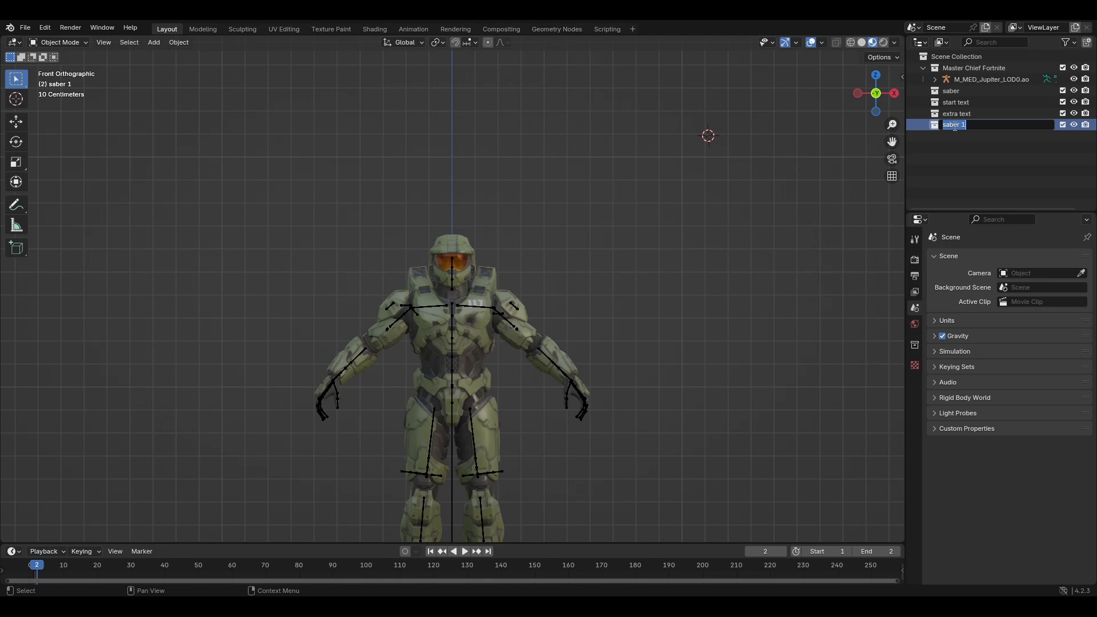
type("camlights")
key("Return")
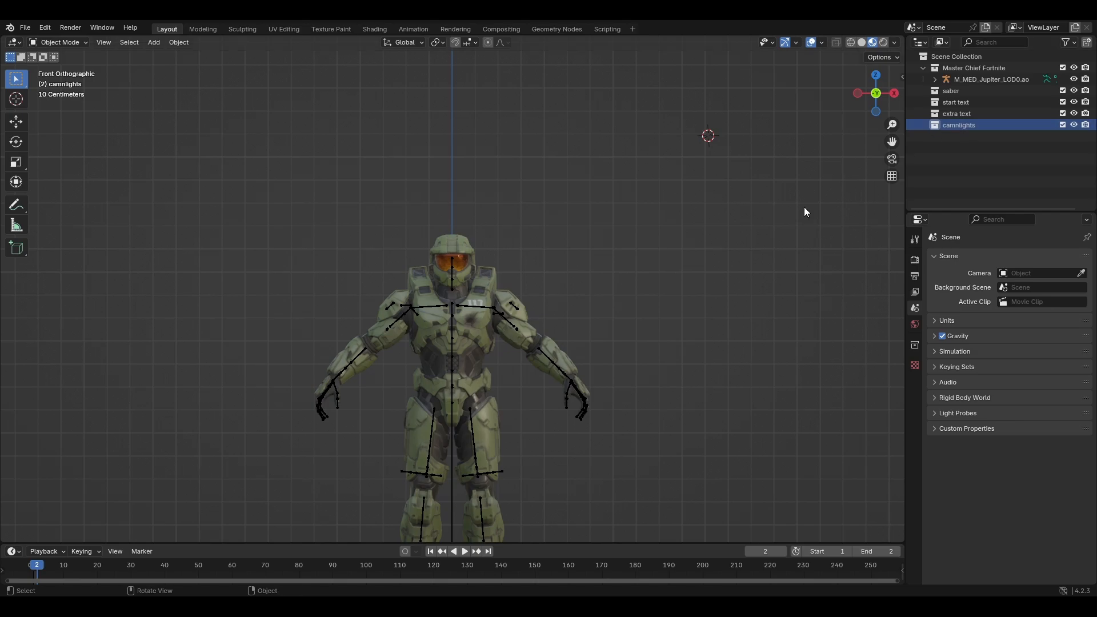
Add a camera to the "camnlights" collection and make it the active scene camera.
middle_click_drag(732, 242, 655, 281)
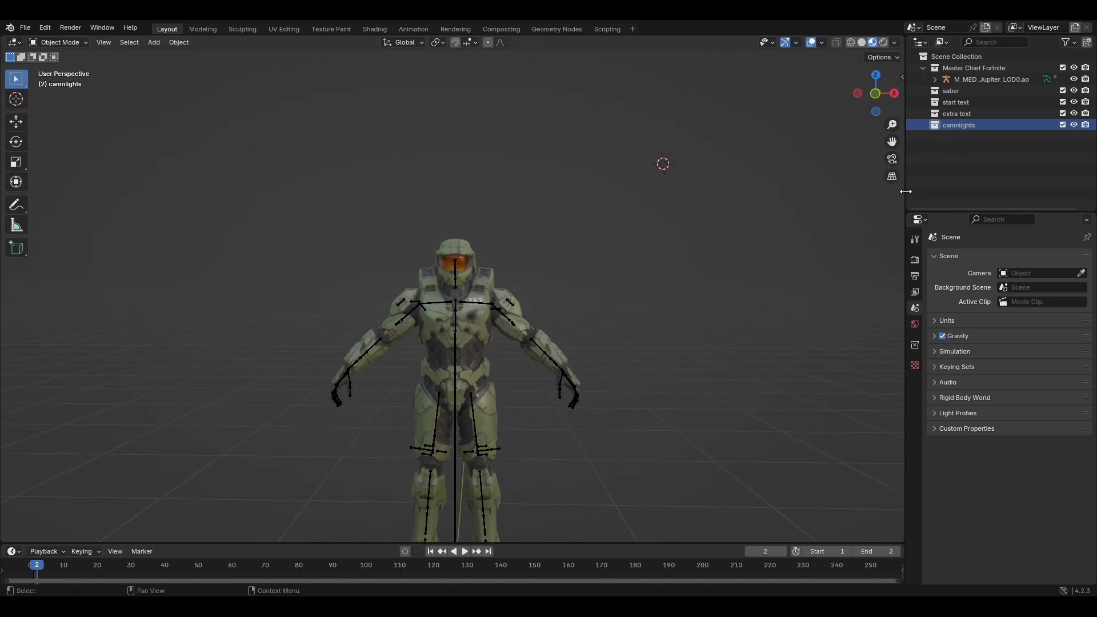
right_click(592, 275)
key("shift+a")
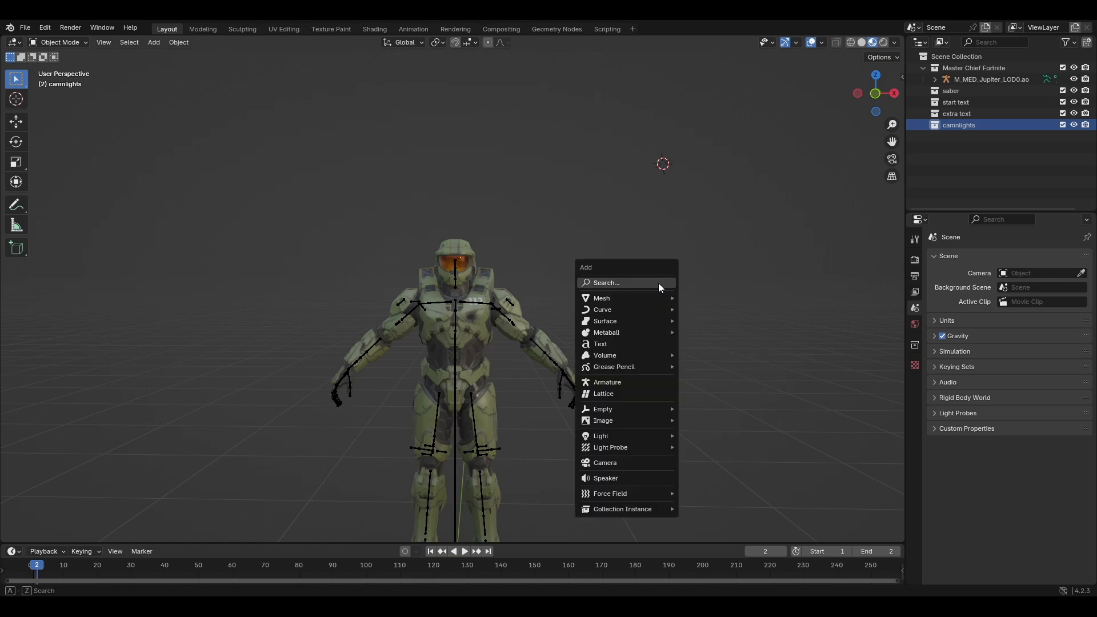
left_click(609, 463)
right_click(673, 197)
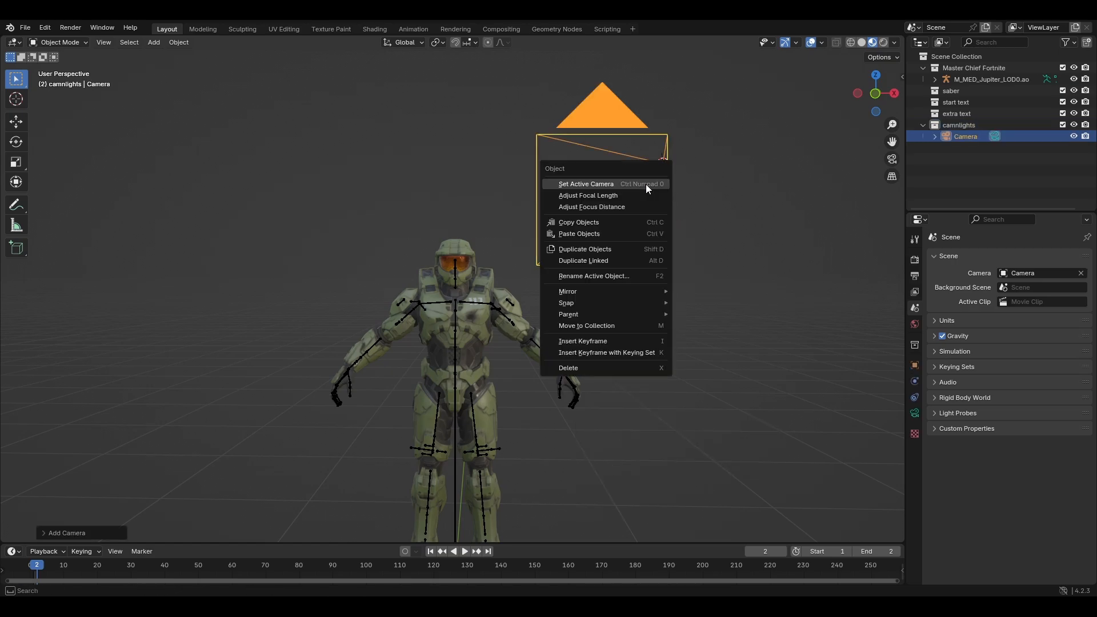
left_click(620, 184)
Set the camera's focal length to 35 mm.
left_click(913, 414)
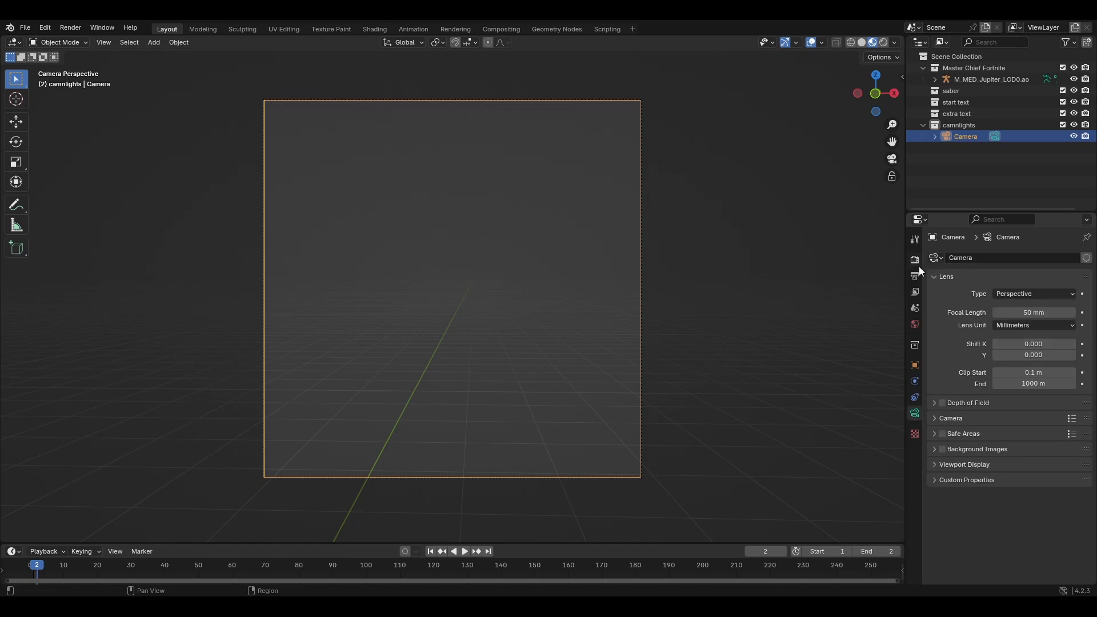
left_click(1039, 313)
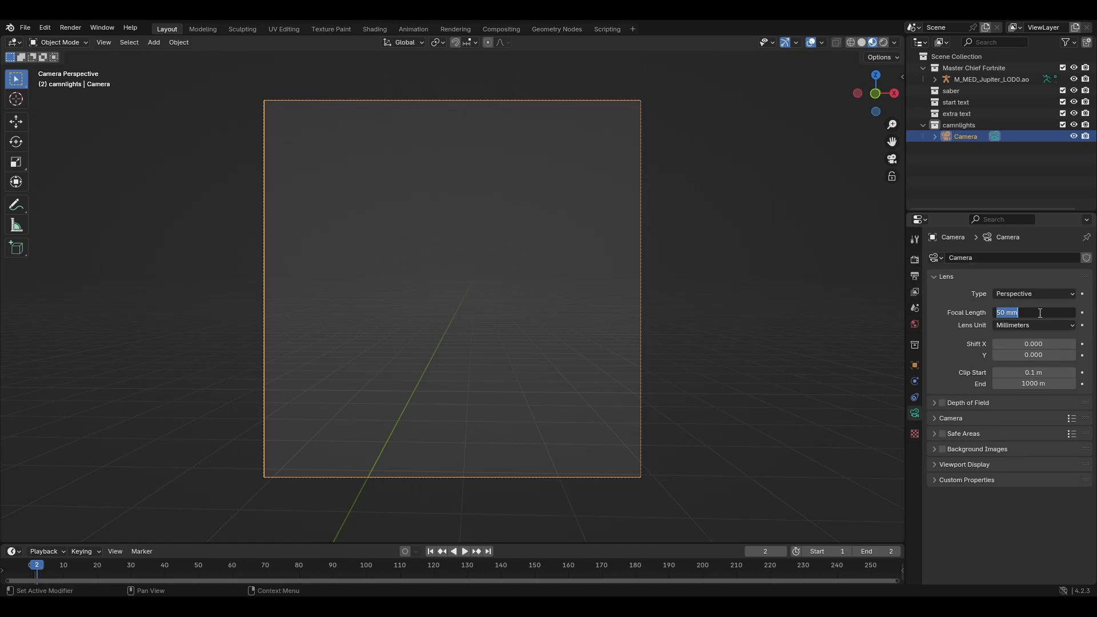
type("35")
key("Return")
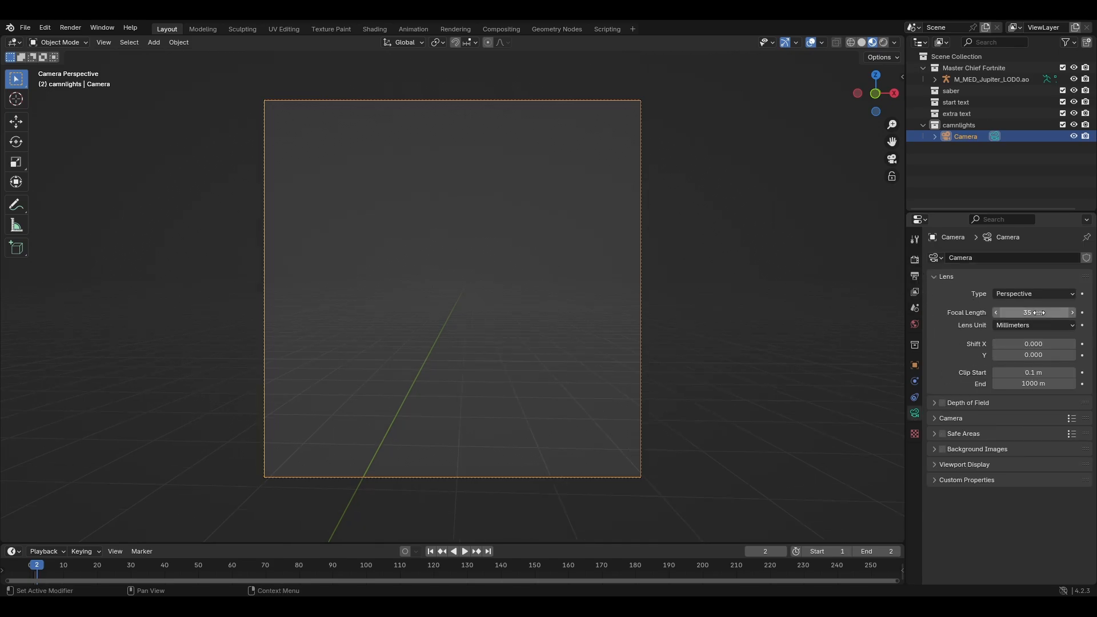
Change the scene's render engine to Cycles.
left_click(917, 262)
left_click(1022, 257)
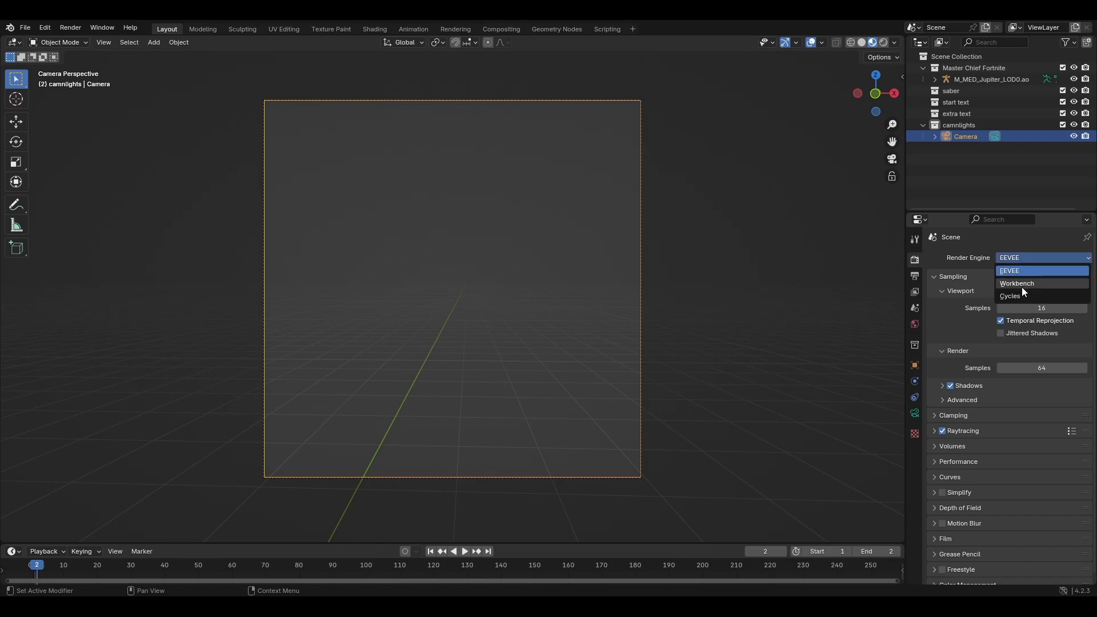
left_click(1022, 295)
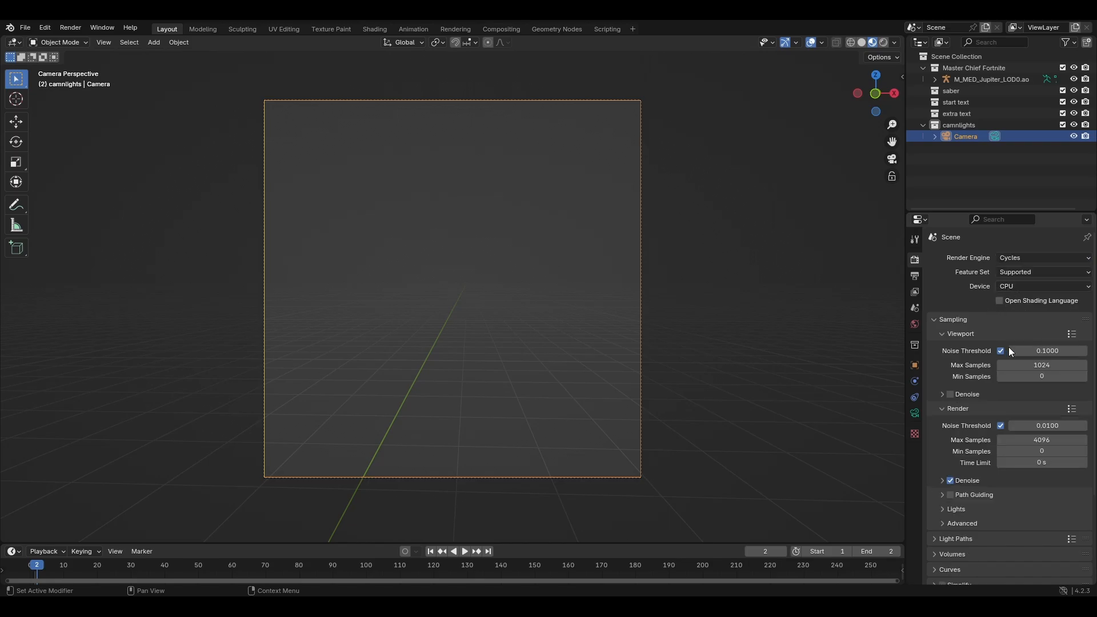
Configure the final render sampling with a noise threshold of 0.0010, 8000 max samples and denoising disabled.
left_click(1010, 425)
left_click(950, 481)
left_click(1029, 440)
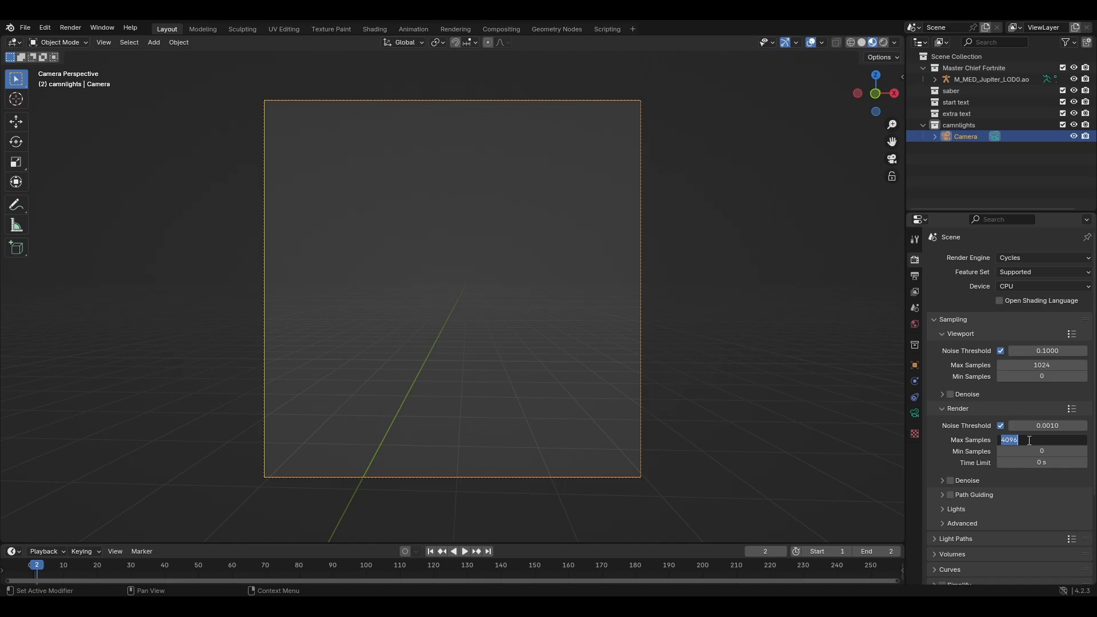
type("8000")
key("Return")
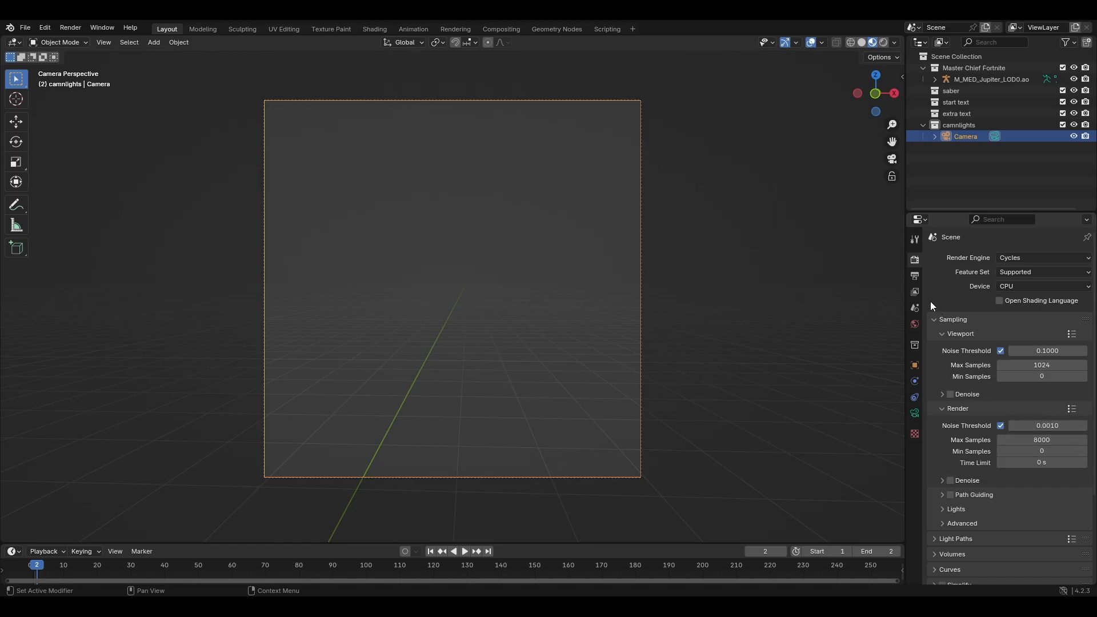
Set the output resolution to 3840 by 2160 px.
left_click(914, 274)
left_click(914, 261)
left_click(915, 413)
left_click(914, 276)
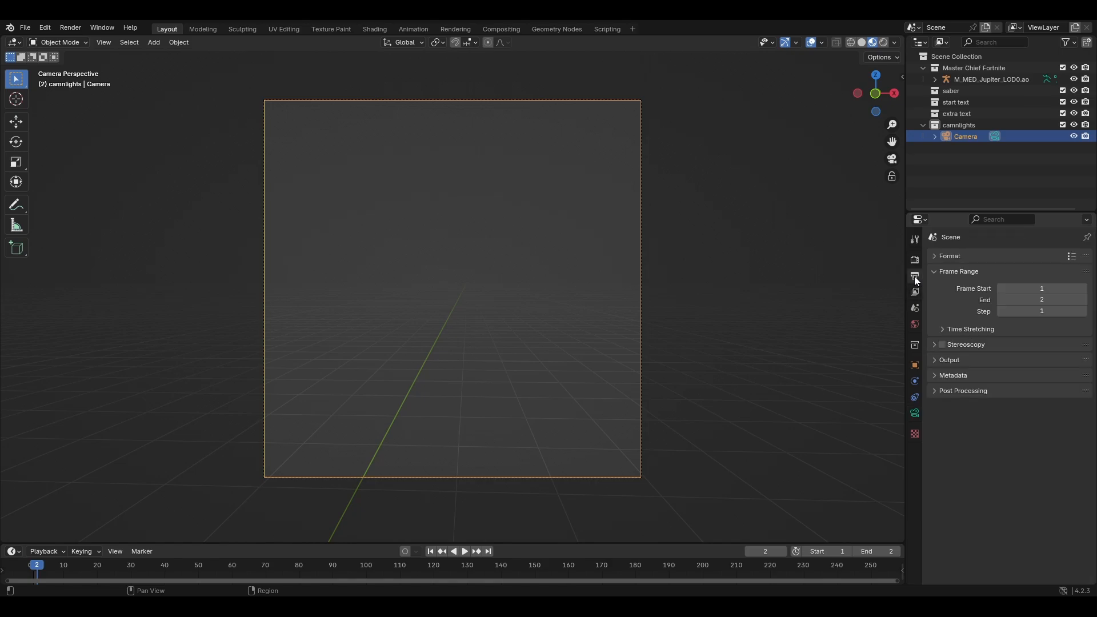
left_click(937, 256)
left_click(1036, 273)
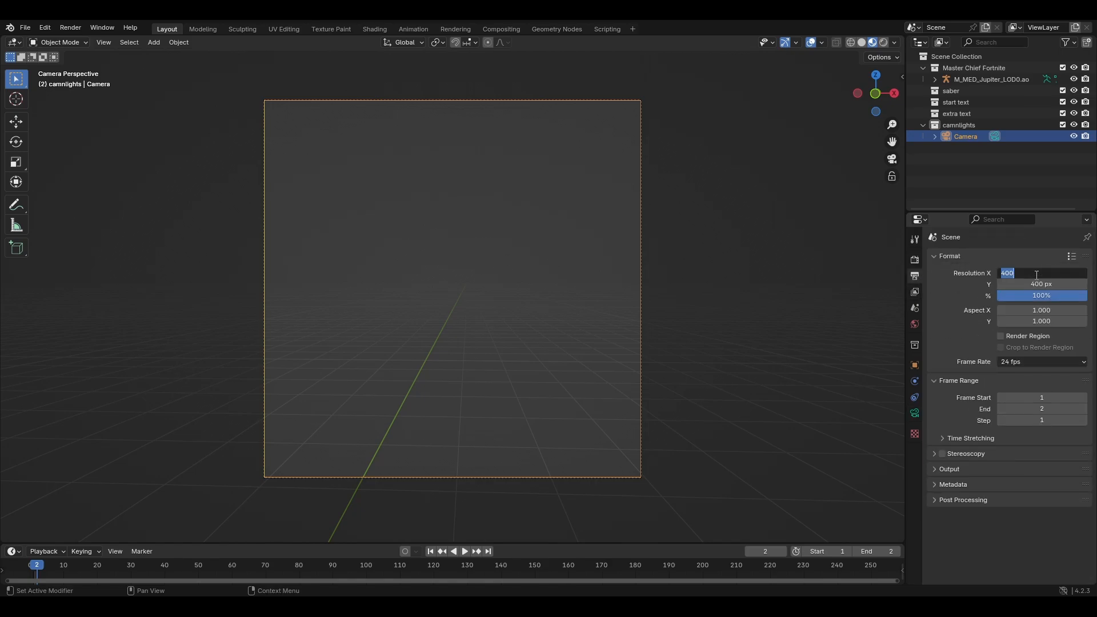
type("3840")
left_click(1036, 283)
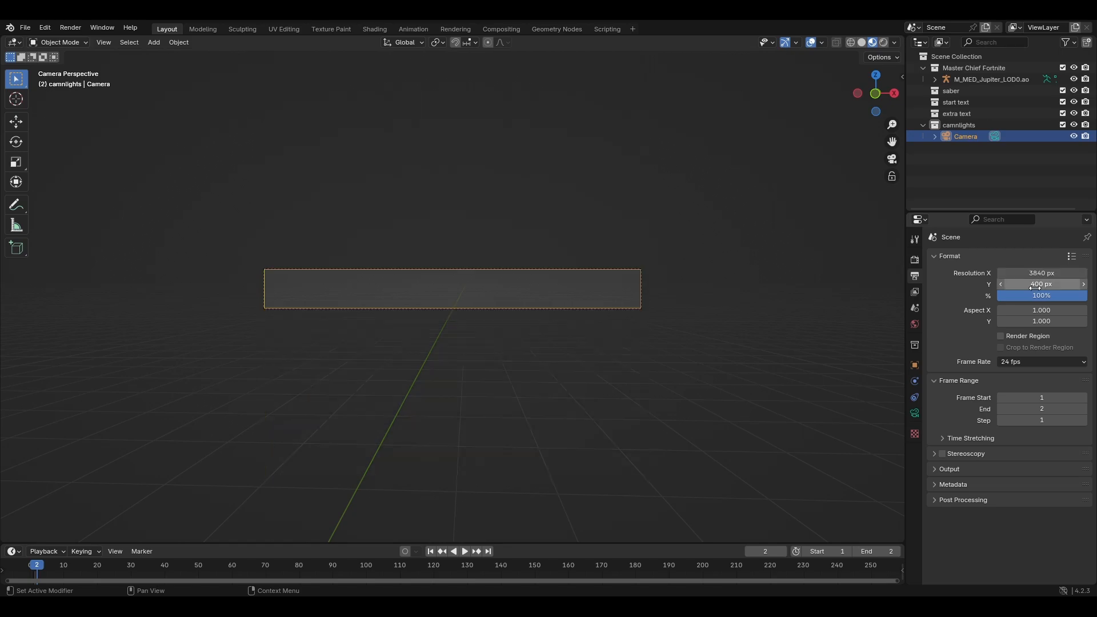
type("2160")
key("Return")
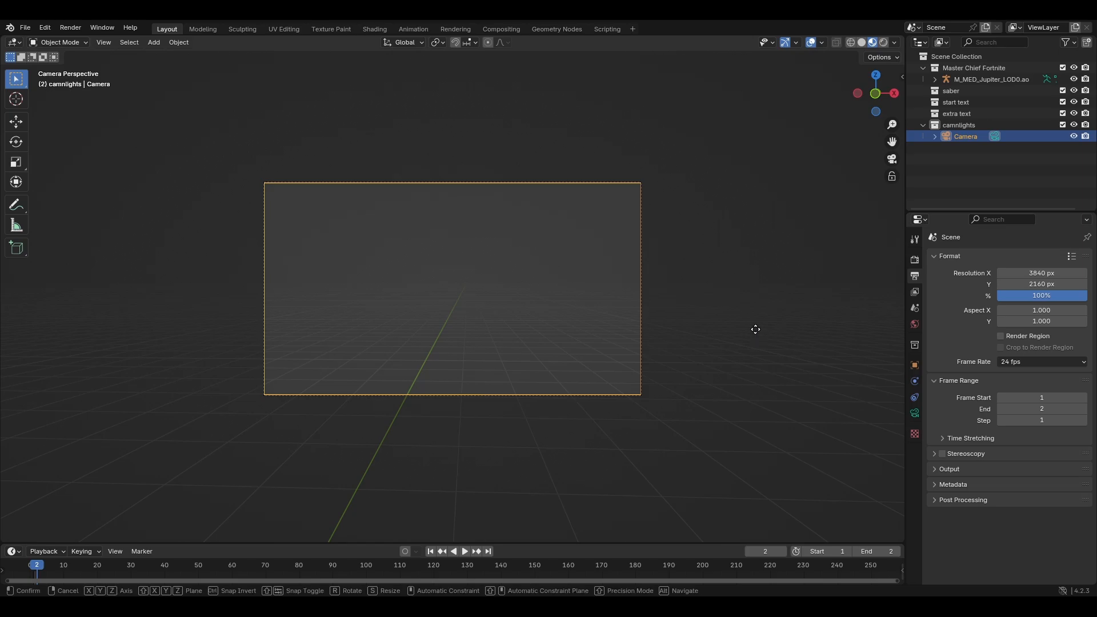
Move the camera along the X, Z and Y axes until the armored character is inside its frame.
key("g")
key("x")
left_click(675, 324)
key("g")
key("z")
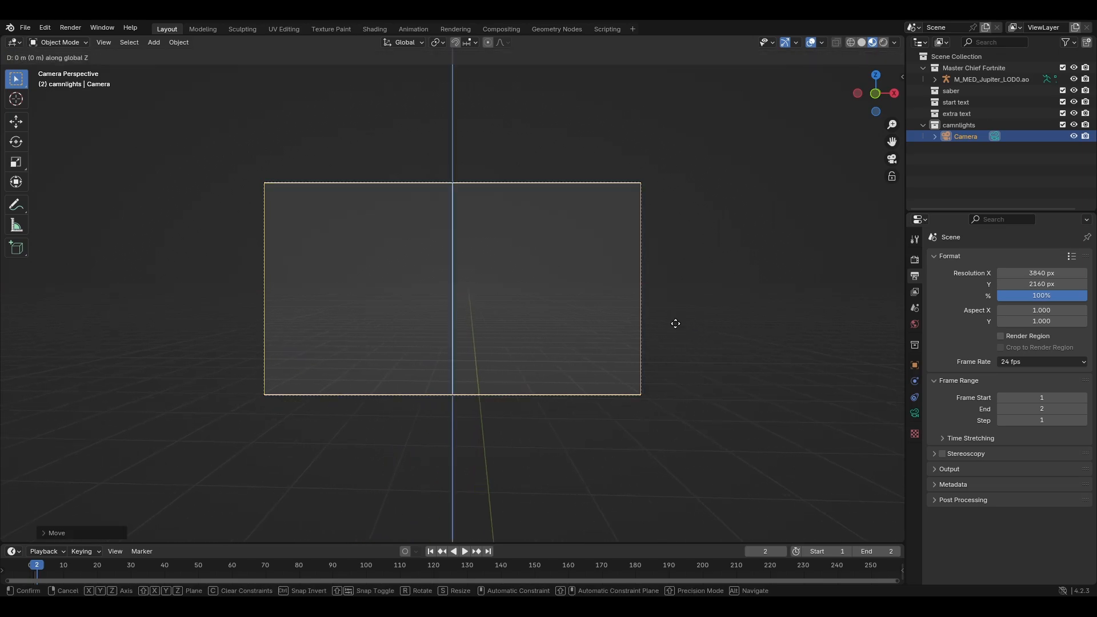
left_click(677, 383)
key("g")
key("y")
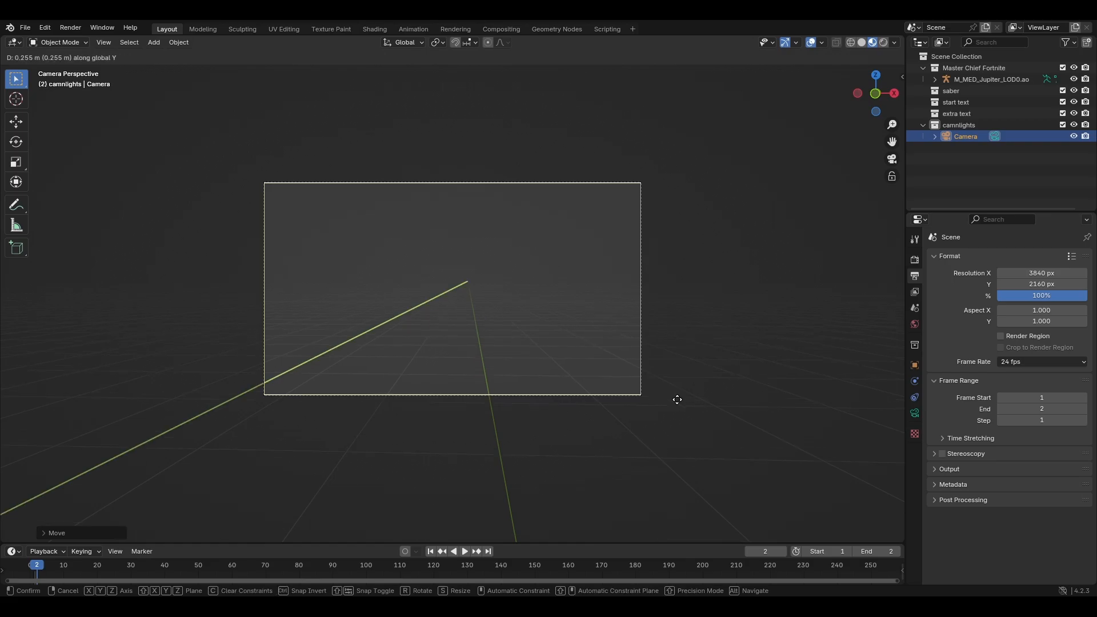
left_click(679, 328)
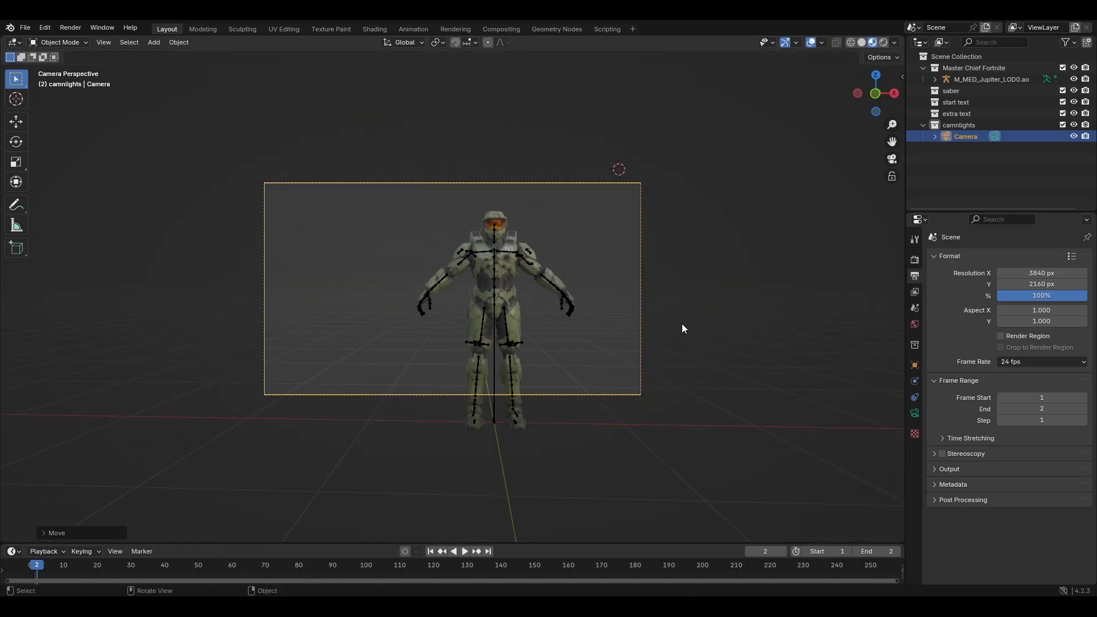
Set the camera's rotation to 90° on X, 0° on Y and 0° on Z, keeping the camera selected.
key("n")
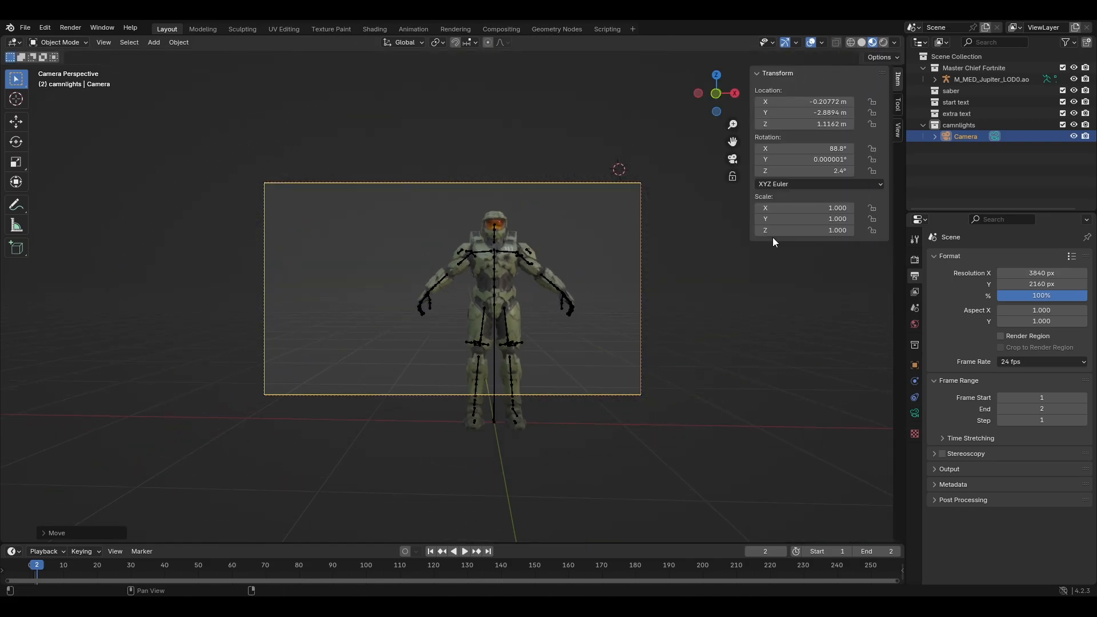
left_click(821, 149)
type("90")
key("Return")
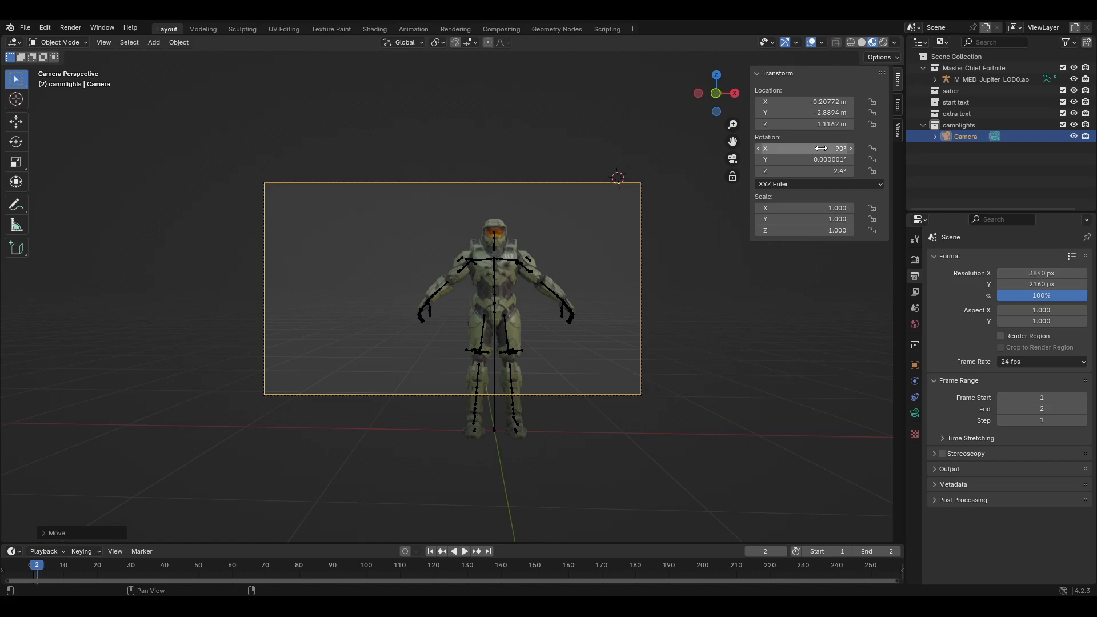
left_click(814, 161)
type("0")
key("Return")
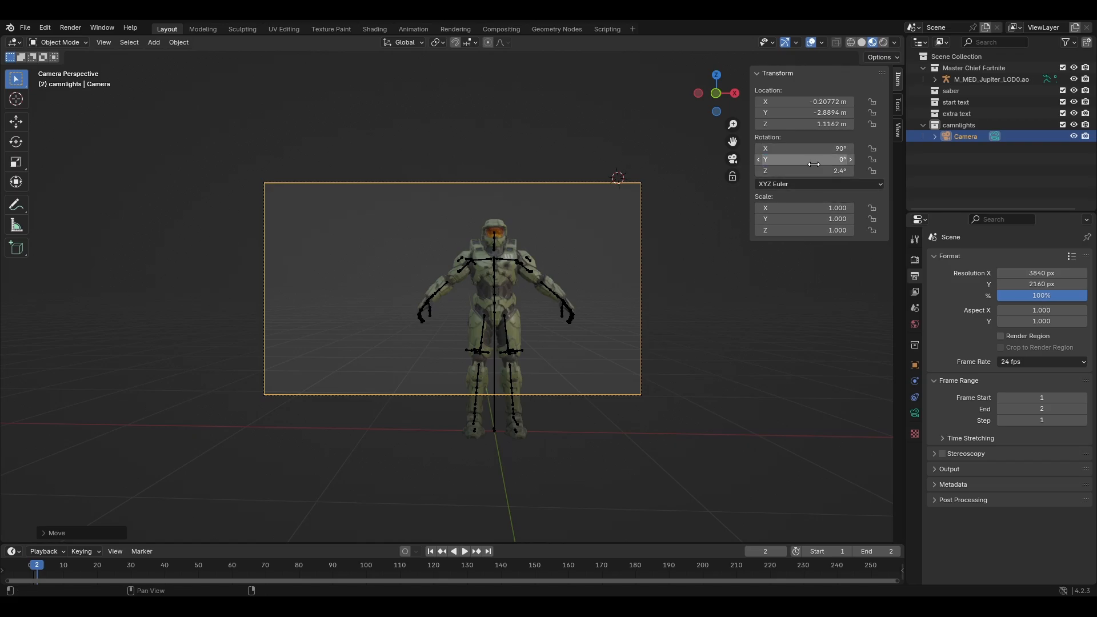
left_click(813, 171)
type("0")
key("Return")
left_click(737, 265)
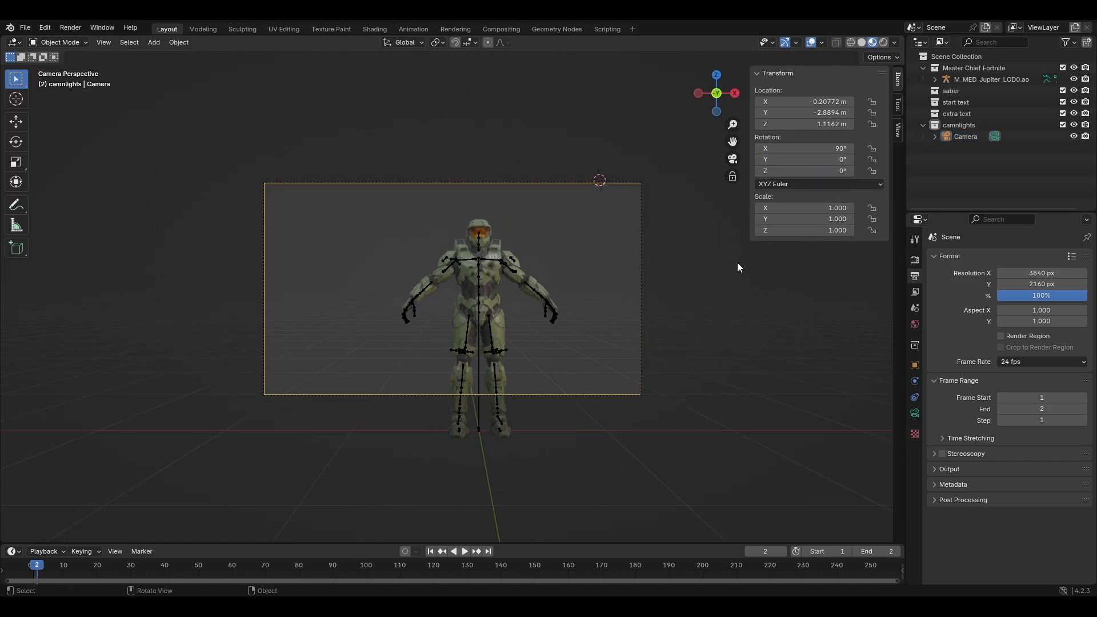
left_click(644, 288)
key("n")
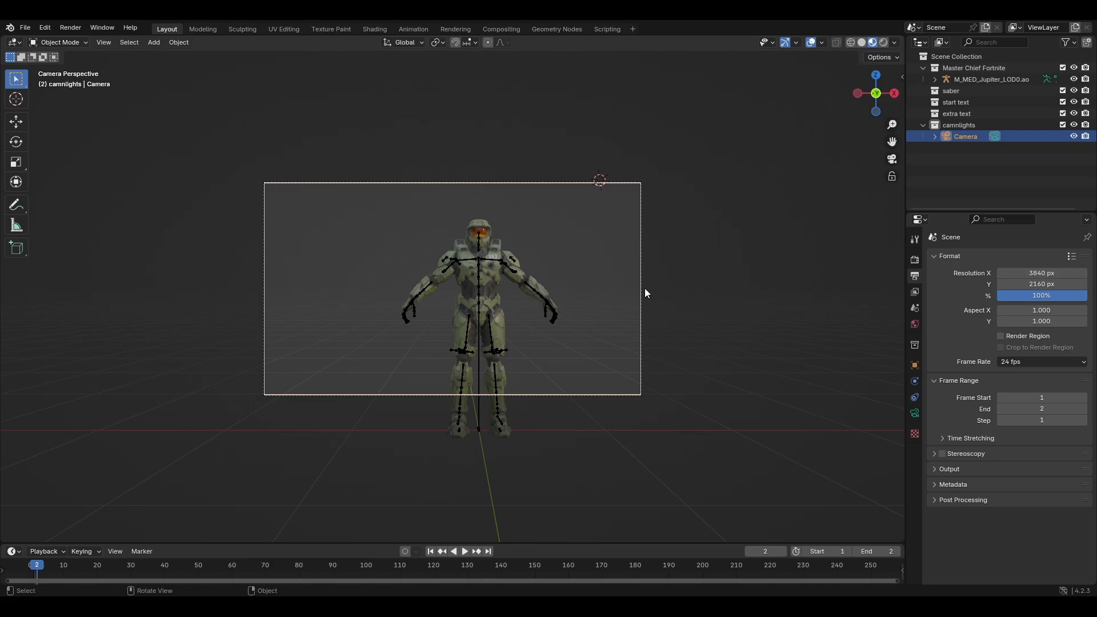
Shift the camera along the X axis so the character stands in the right half of the frame.
key("Home")
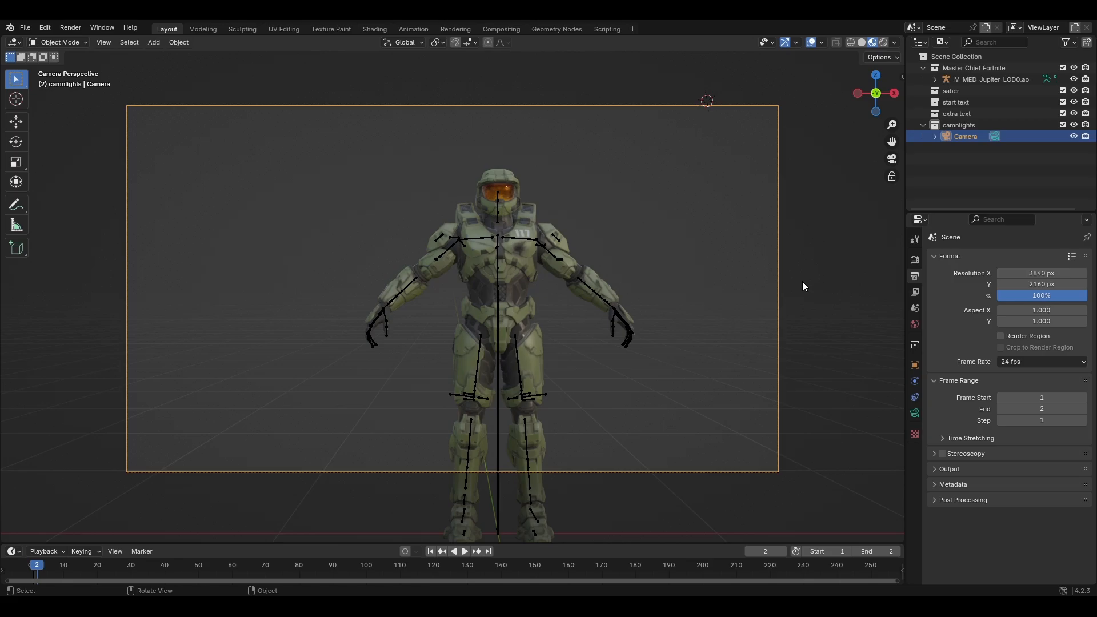
key("g")
key("x")
left_click(768, 288)
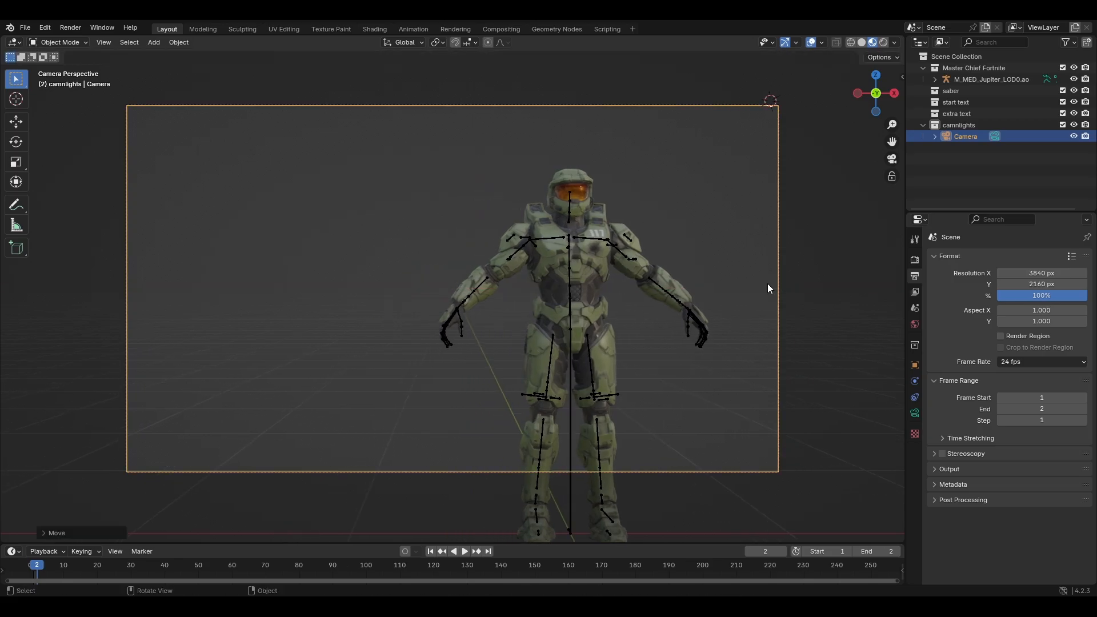
Move the camera along the Y, X and Z axes so the character stands near the right edge of its frame.
key("g")
key("y")
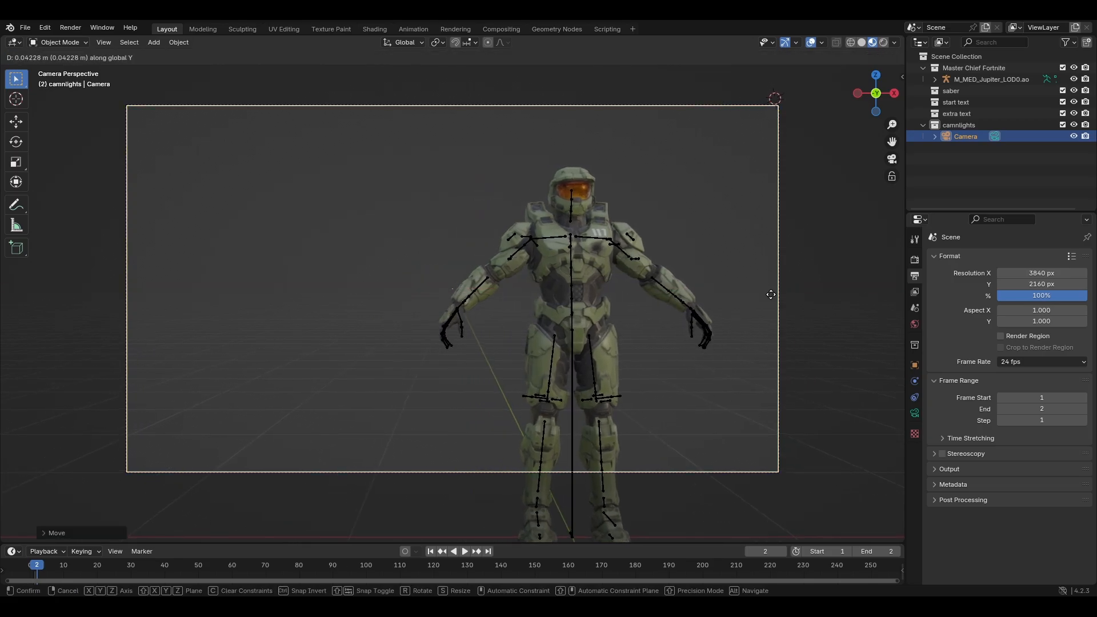
key("x")
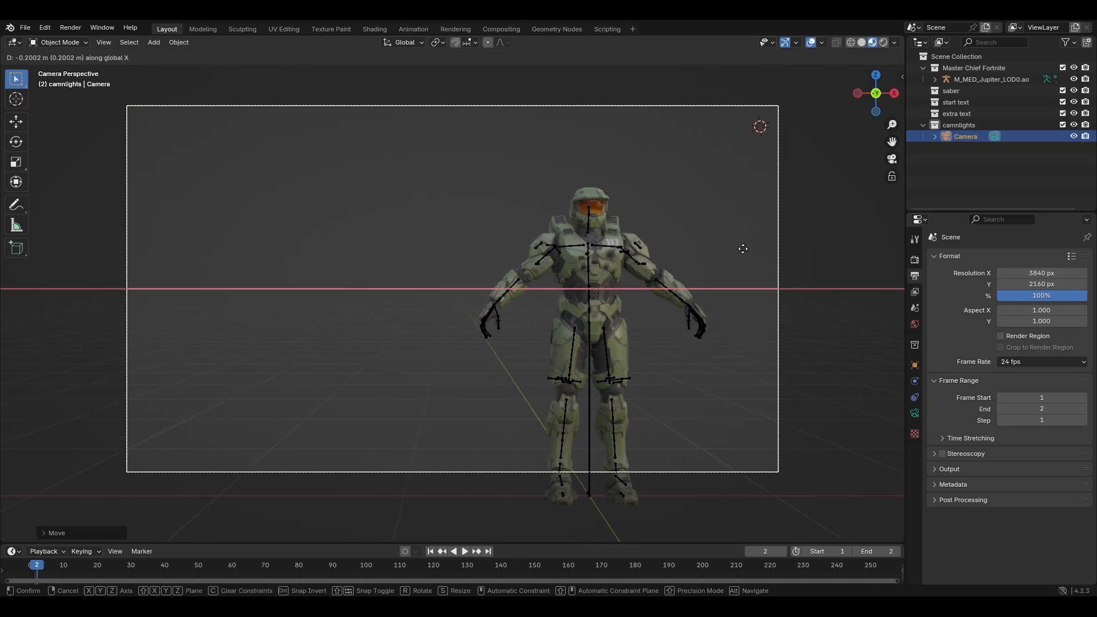
key("z")
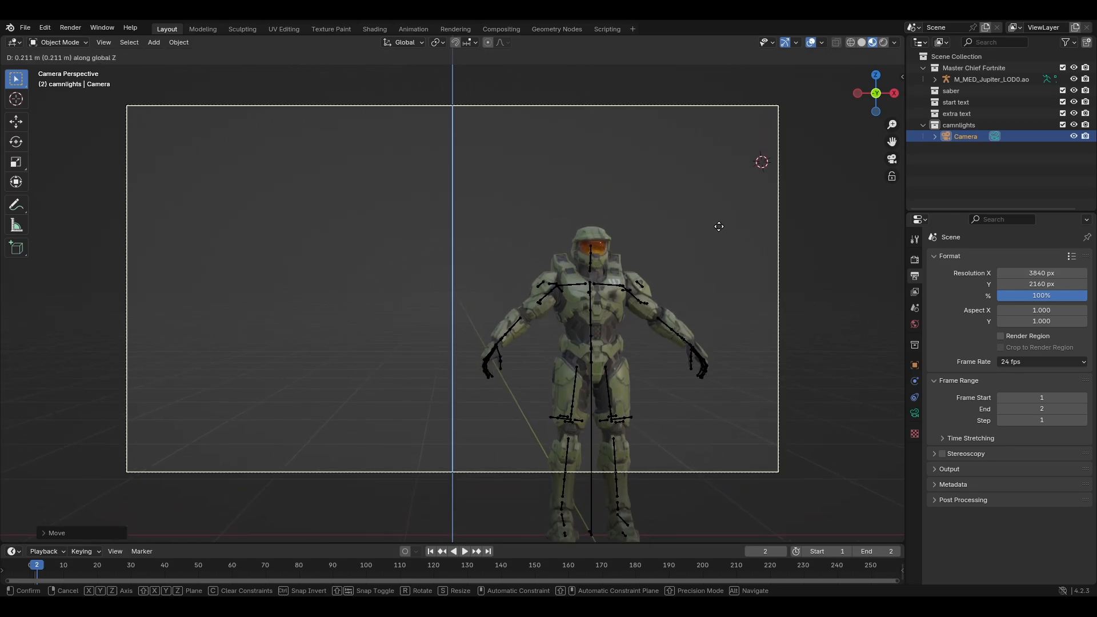
left_click(719, 226)
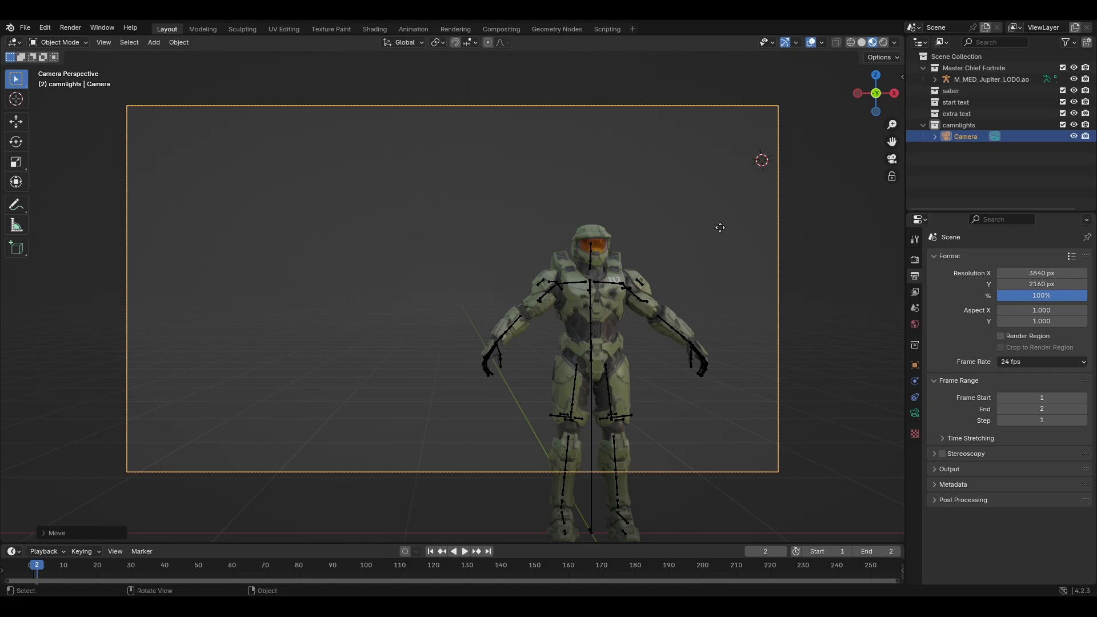
key("g")
key("x")
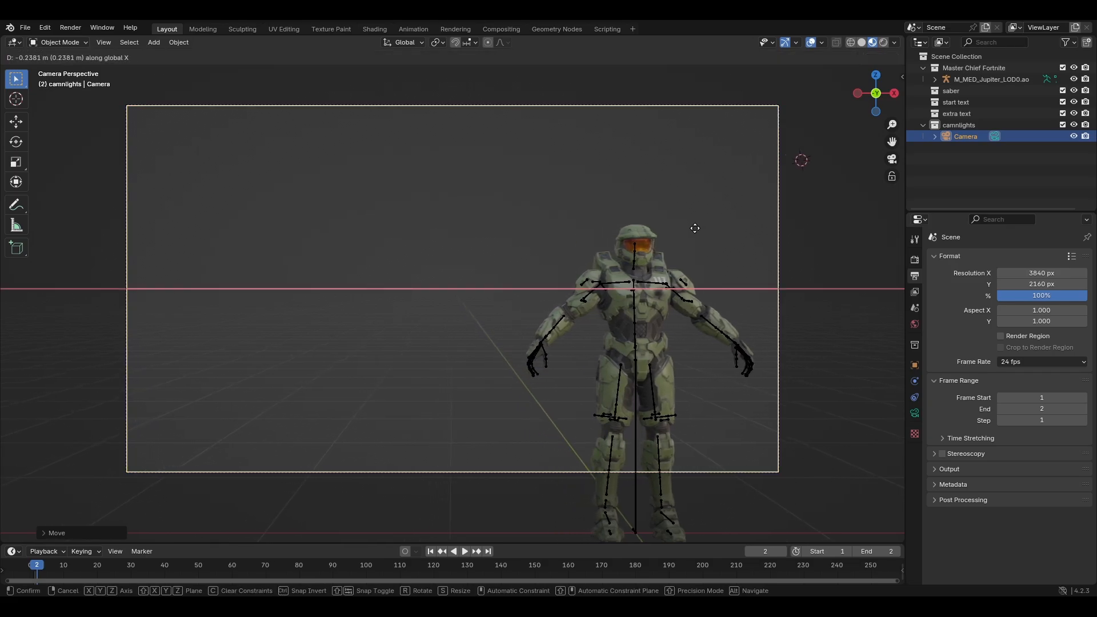
left_click(665, 319)
Rotate the character's armature slightly about the Z axis.
left_click(662, 333)
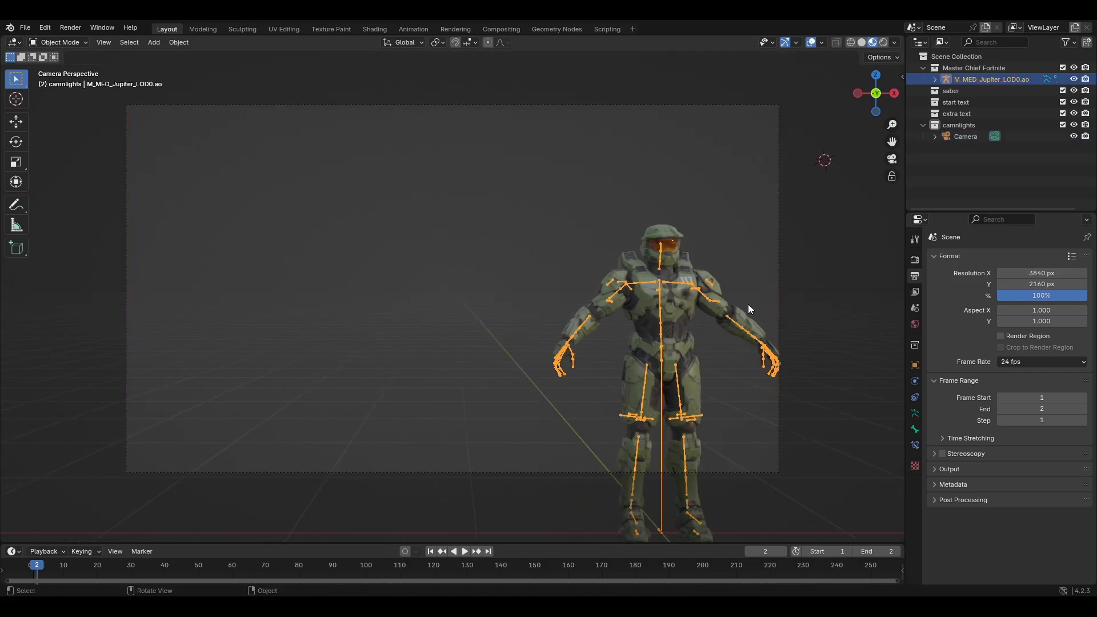
key("r")
key("z")
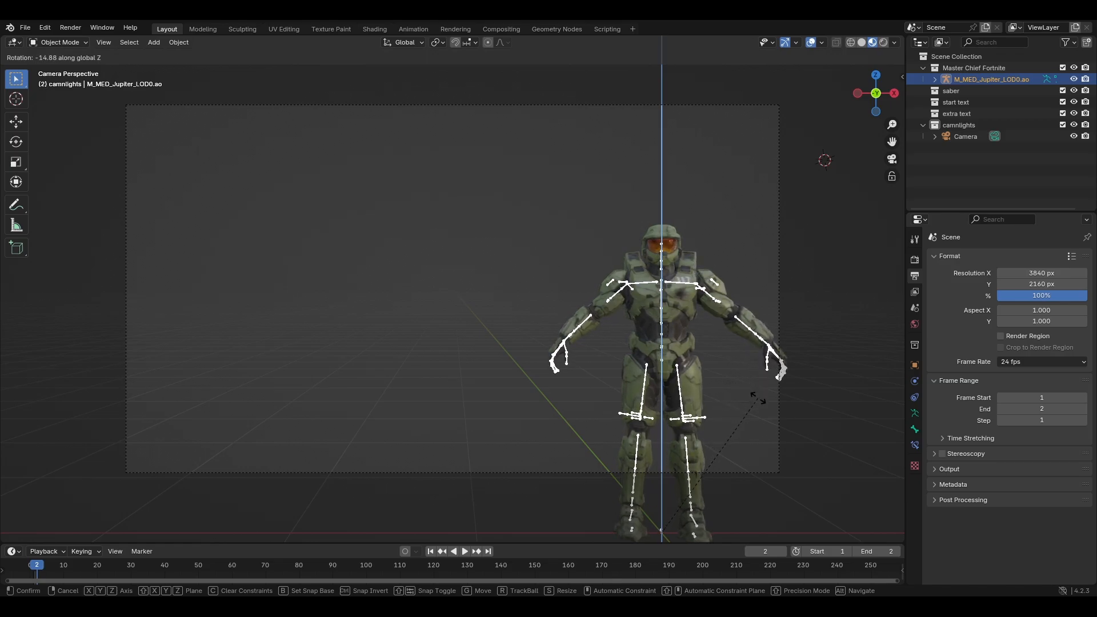
left_click(761, 441)
Append the lightsaber with its camera and point lights from another Blender file into the saber collection.
left_click(957, 93)
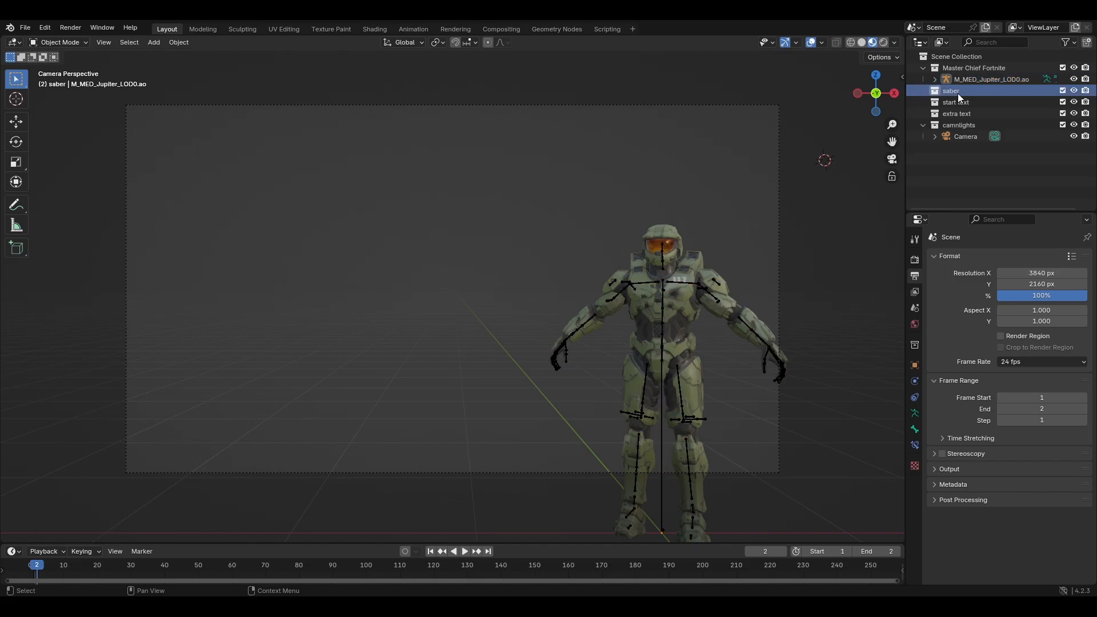
left_click(25, 28)
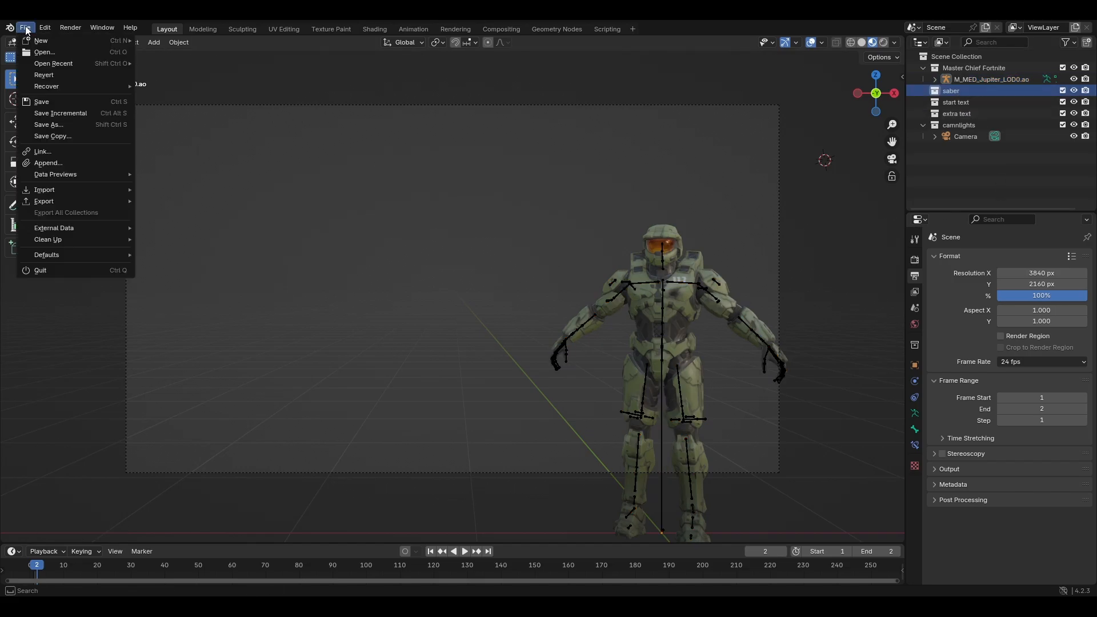
left_click(51, 168)
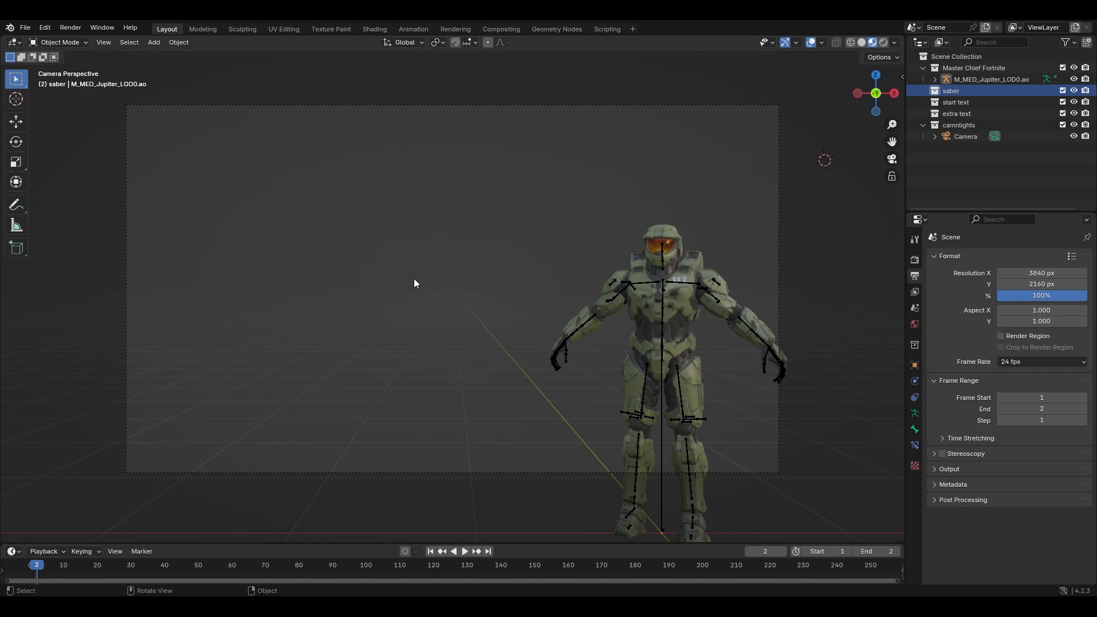
left_click(975, 579)
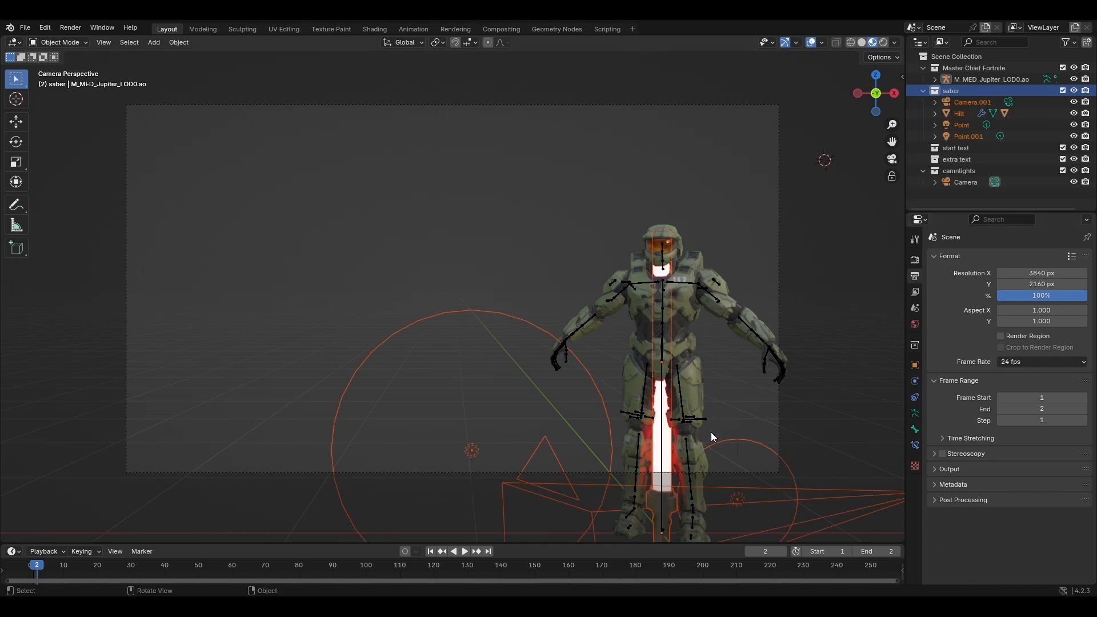
Delete Point.001, Point and Camera.001 from the saber collection, leaving only the hilt and its blade.
scroll(711, 432, "down", 1)
left_click(969, 135)
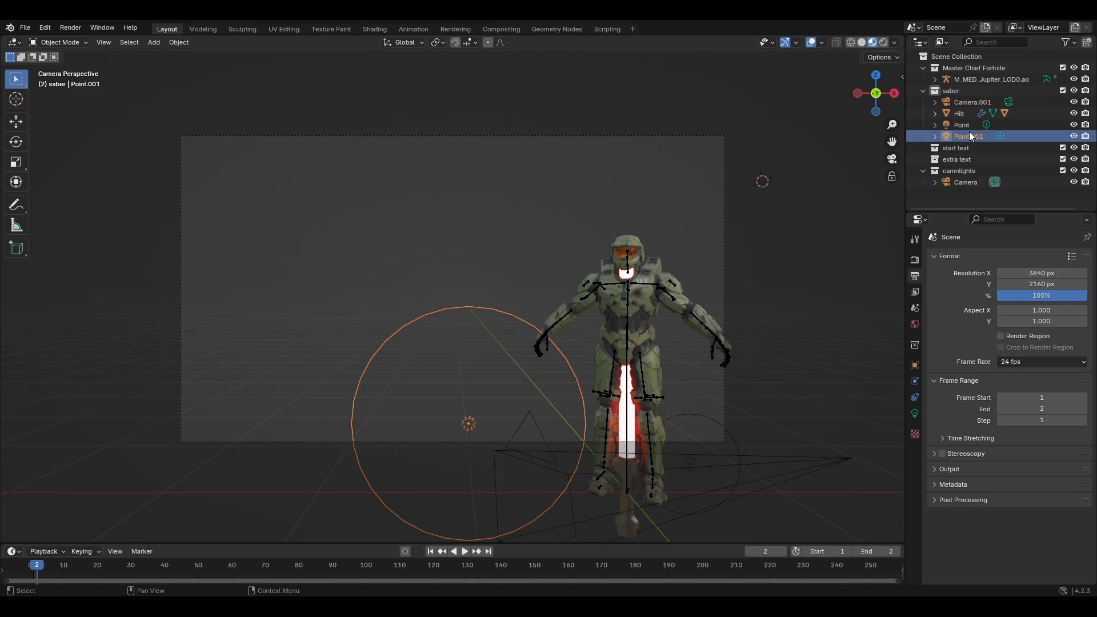
key("Delete")
left_click(967, 128)
key("Delete")
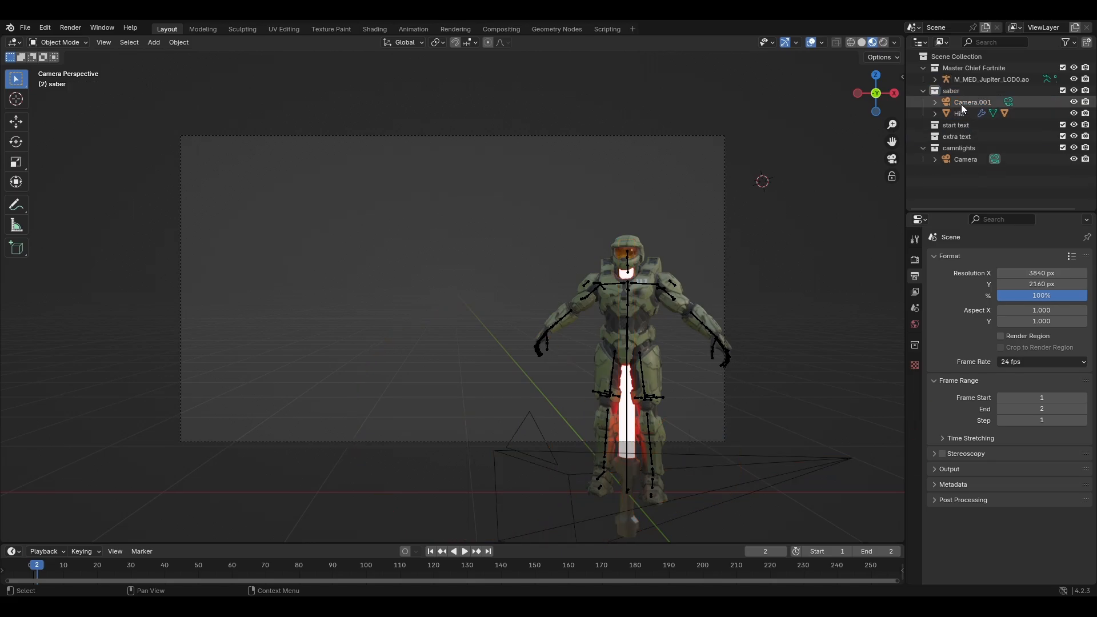
left_click(961, 104)
key("Delete")
Raise the saber about 0.86 m, shift it along X to stand clear beside the character, and scale it down evenly.
left_click(961, 103)
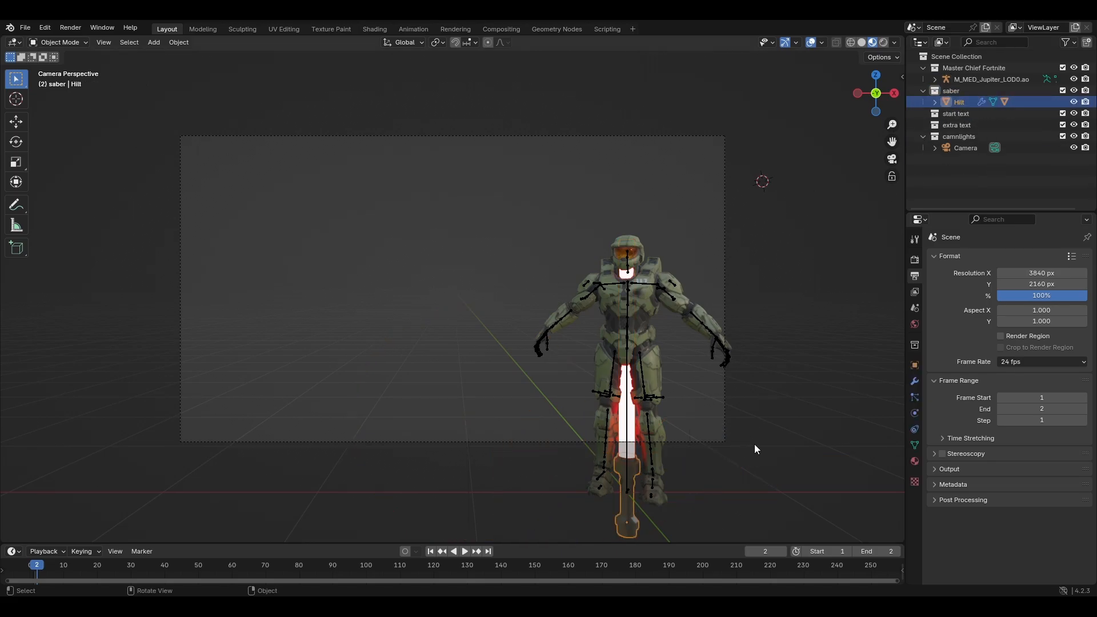
key("g")
key("z")
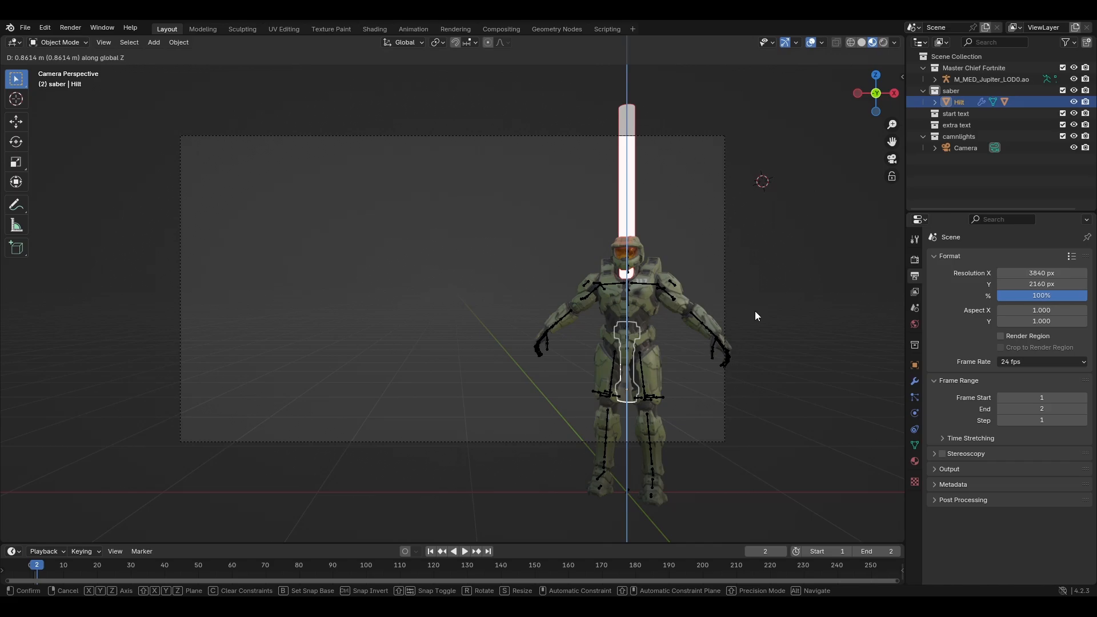
left_click(756, 312)
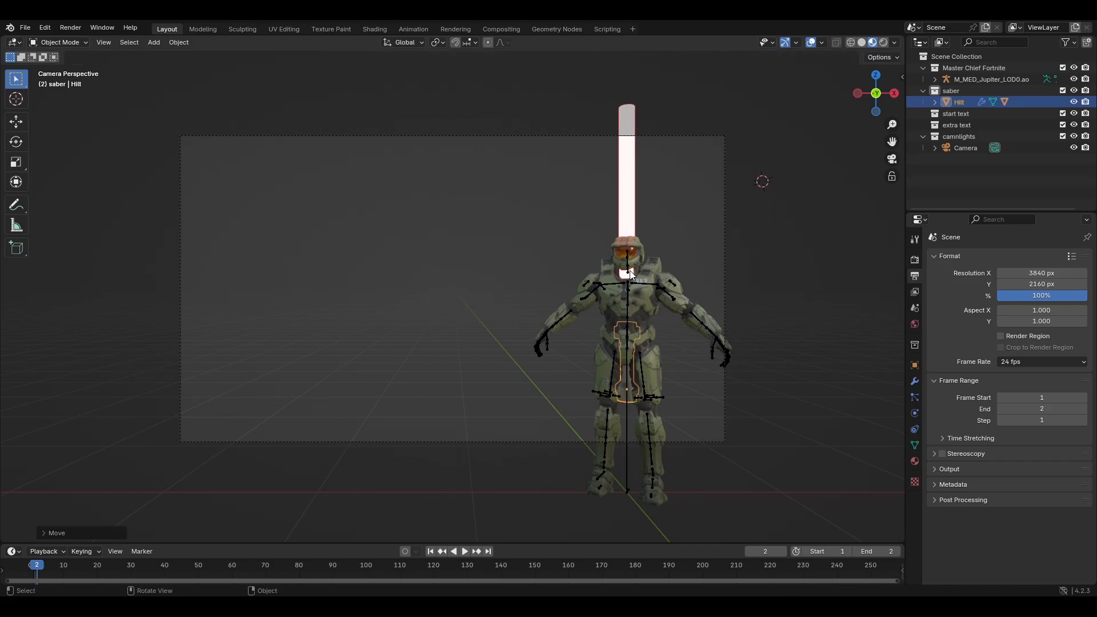
key("g")
key("x")
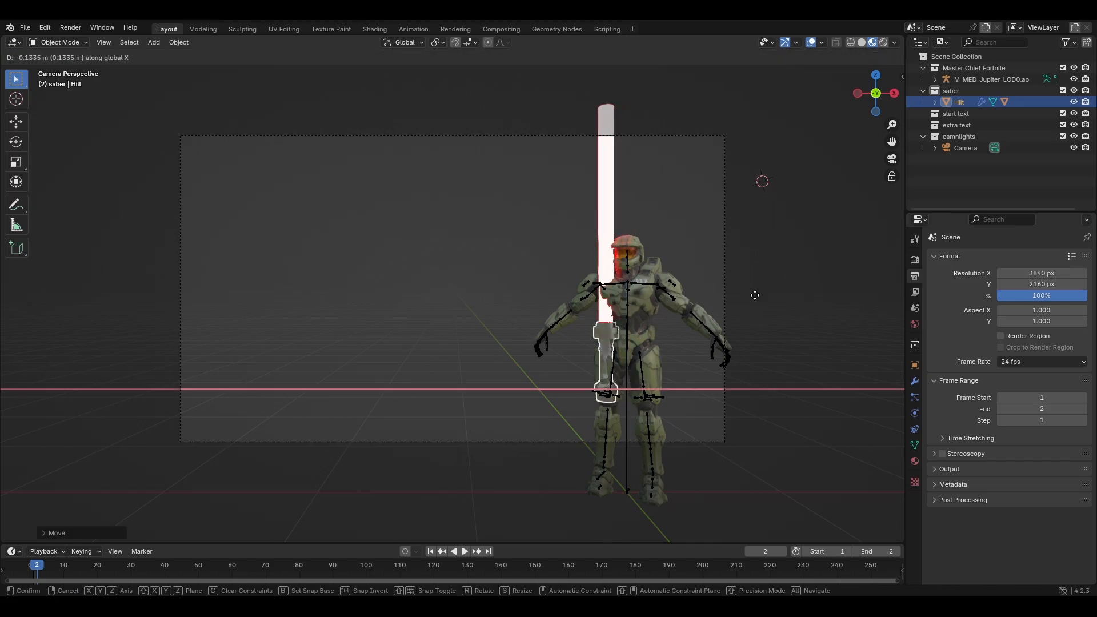
left_click(648, 293)
left_click(16, 161)
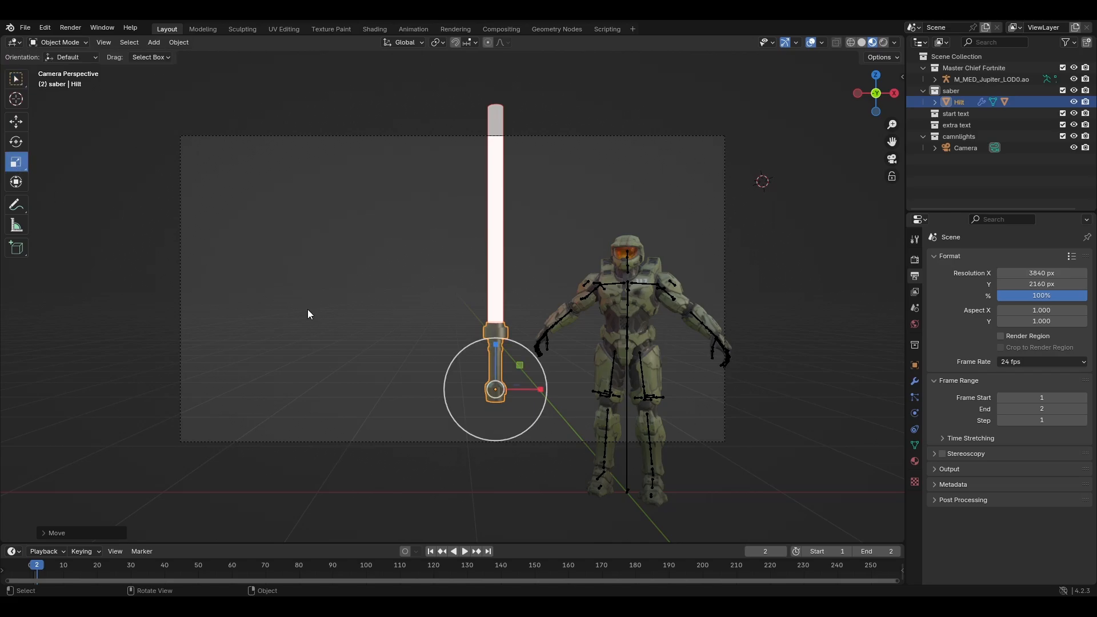
left_click_drag(533, 343, 479, 374)
Make the saber blade's base color blue by setting its hue to 0.666.
left_click(495, 308)
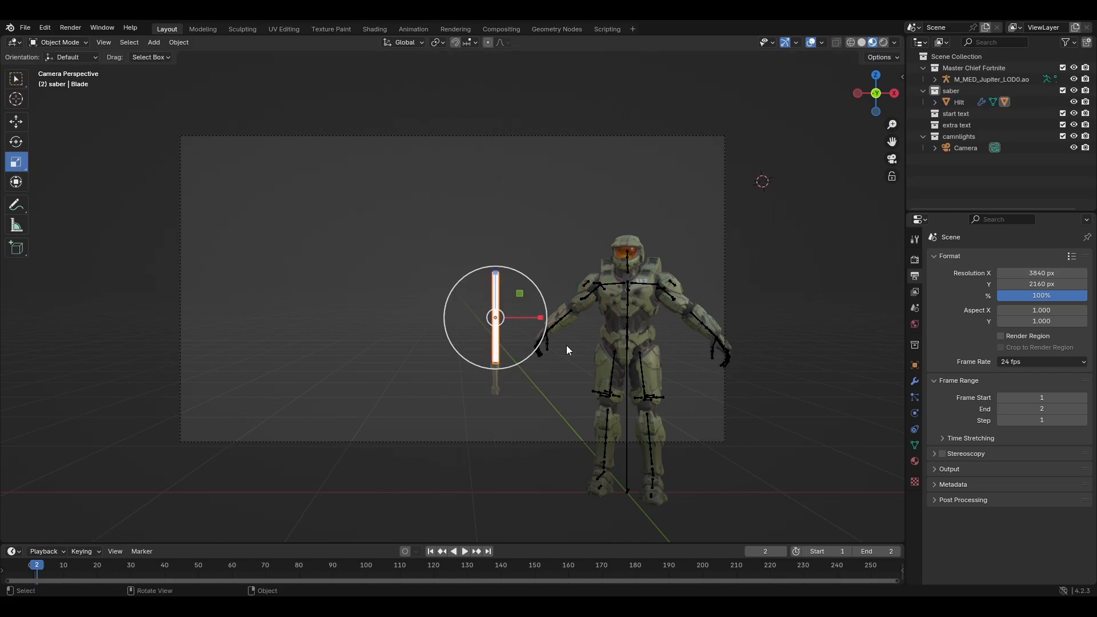
left_click(915, 461)
left_click(1027, 378)
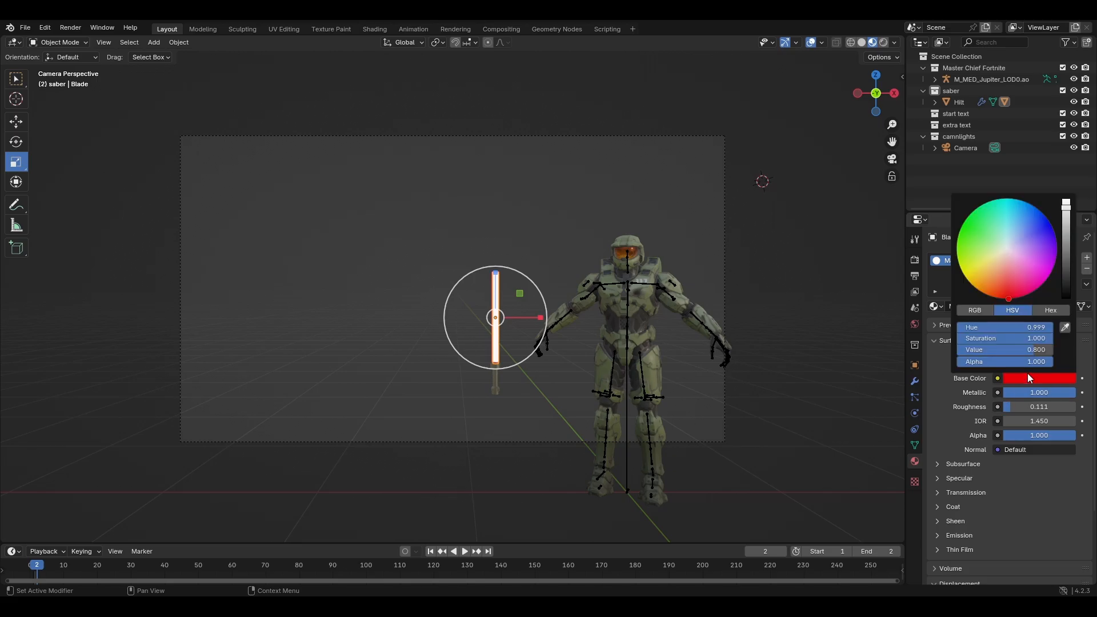
left_click(1039, 330)
type(".666")
key("Return")
Make the blade's emission color blue with a hue of 0.666.
left_click(951, 537)
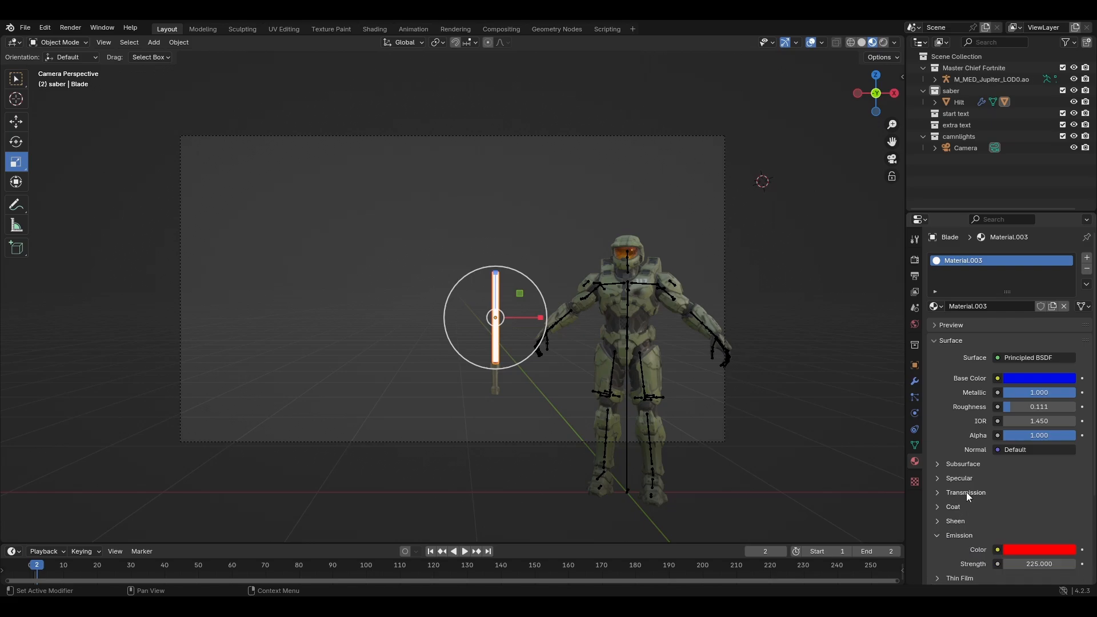
scroll(966, 491, "down", 5)
left_click(1046, 433)
left_click(1034, 383)
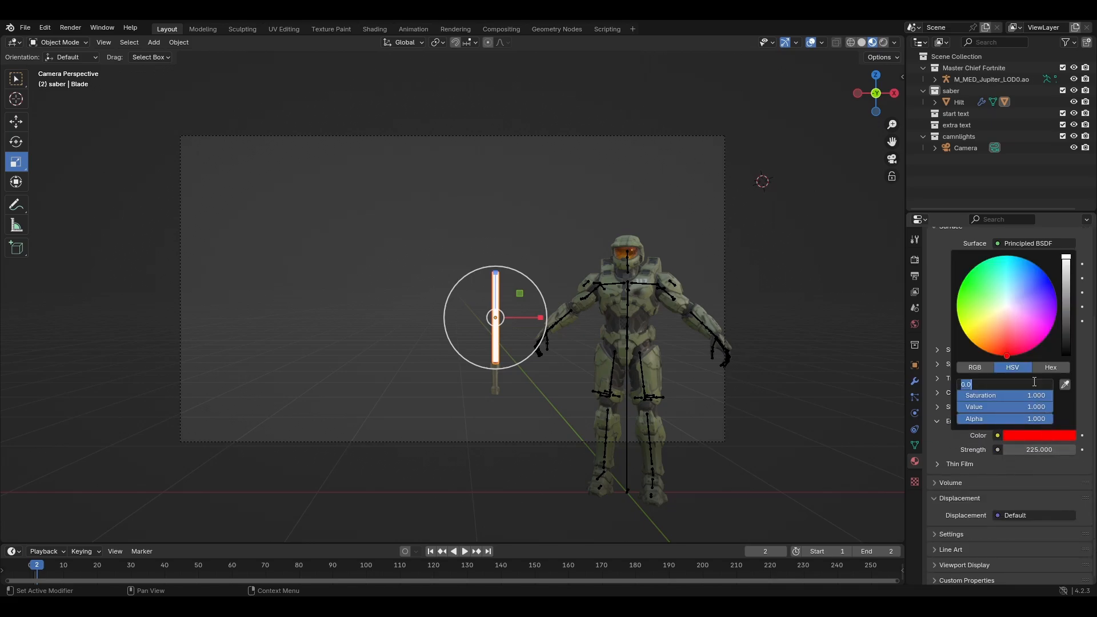
type("0.666")
key("Return")
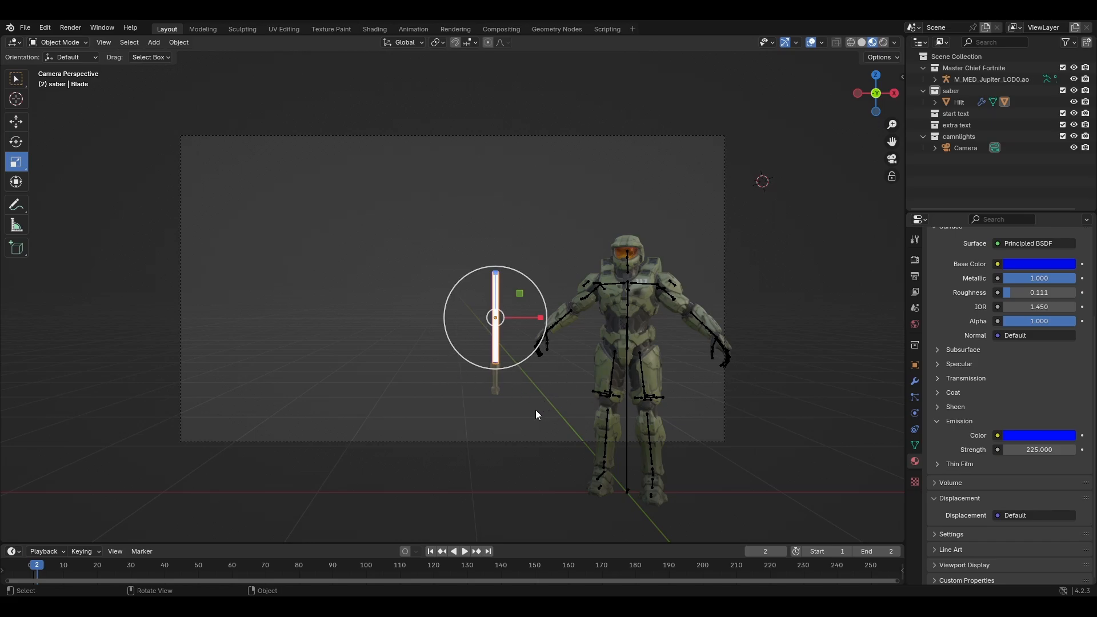
Select the character's armature and switch it to Pose Mode.
left_click(496, 387)
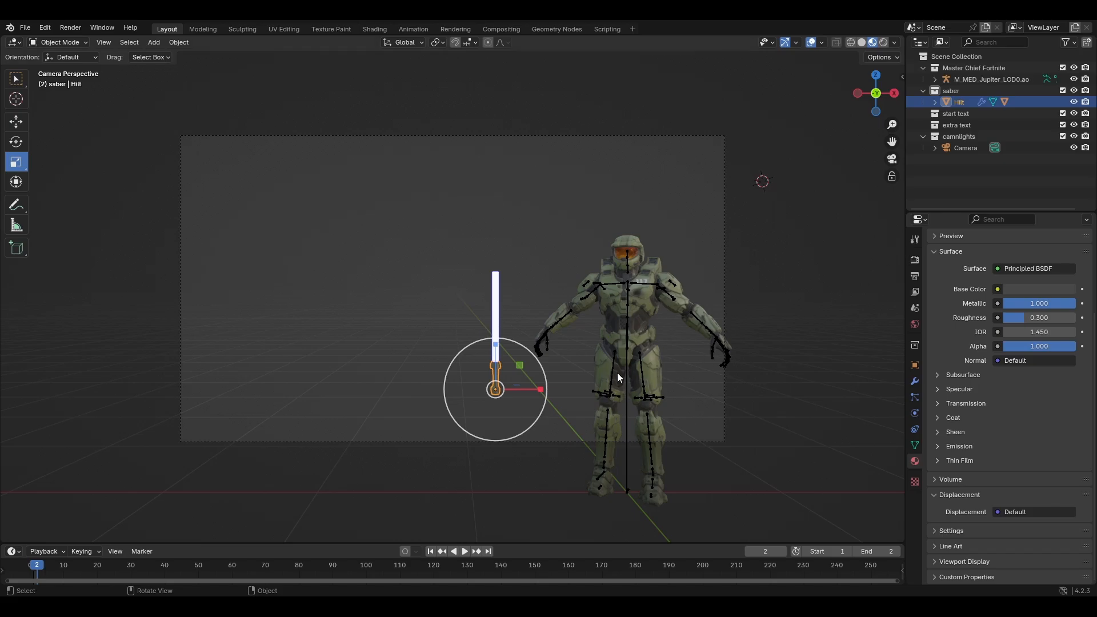
left_click(975, 116)
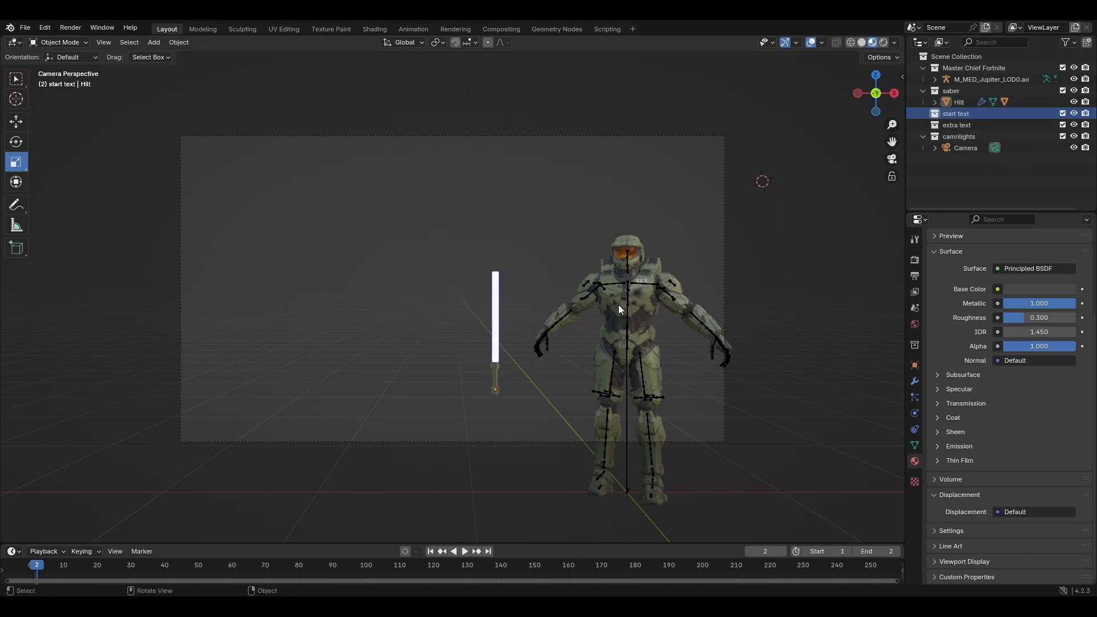
left_click(632, 286)
scroll(686, 396, "up", 3)
middle_click_drag(724, 396, 535, 344, "shift")
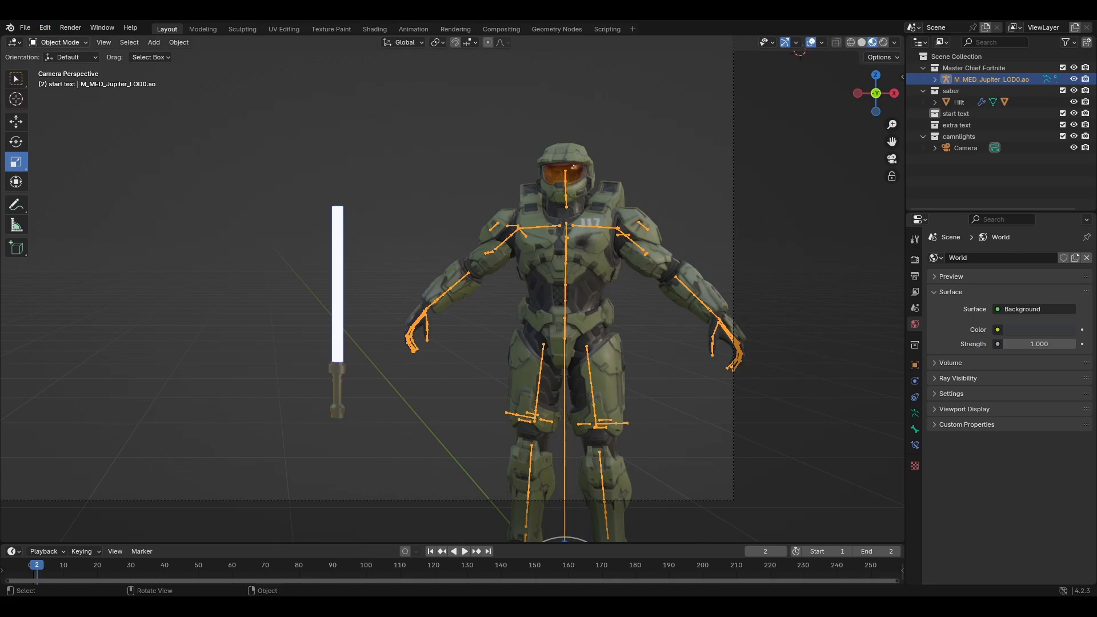
left_click(59, 42)
left_click(54, 73)
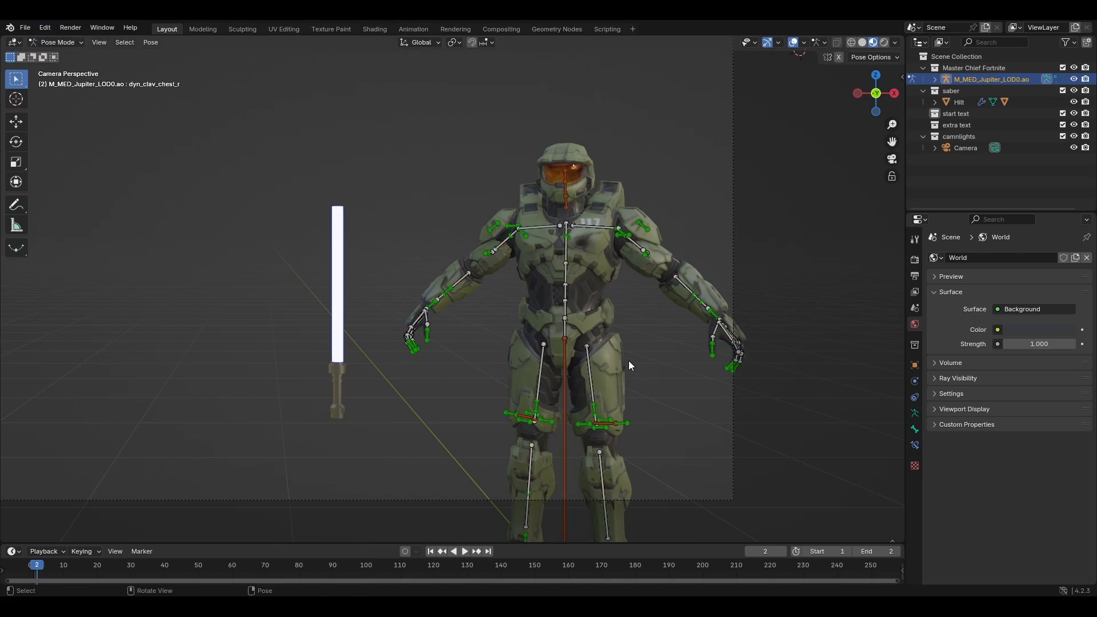
Rotate the character's left clavicle bone about the Z axis.
left_click(635, 242)
left_click(645, 250)
left_click(615, 229)
key("r")
key("z")
left_click(719, 229)
left_click(597, 227)
key("r")
key("z")
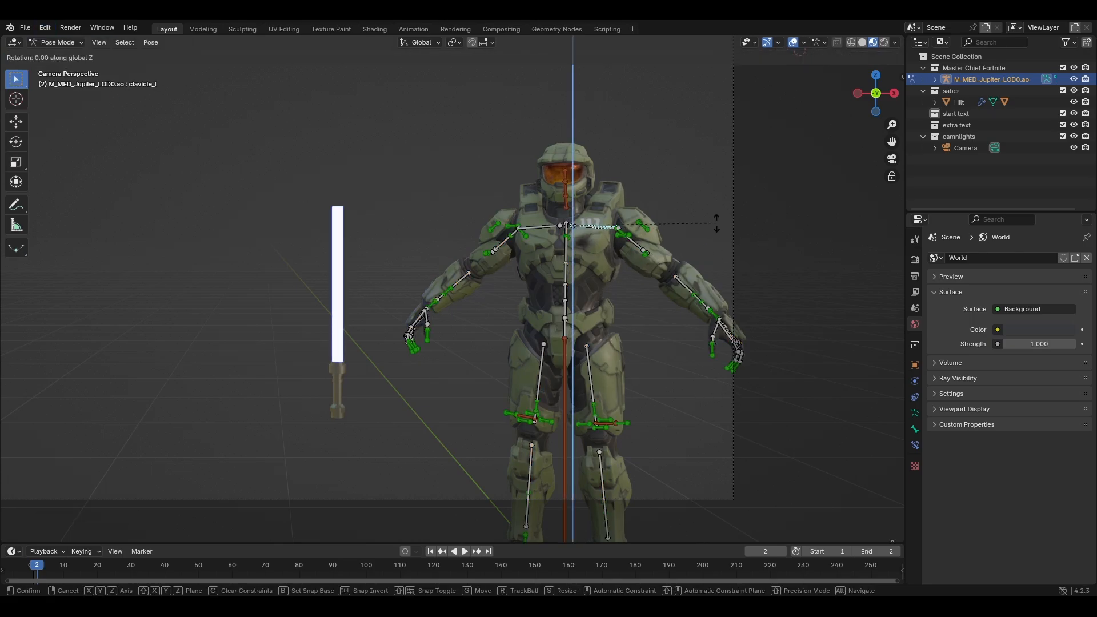
left_click(687, 201)
Rotate the left upper arm bone about the X, Z and Y axes to bring the arm forward and closer to the body.
left_click(629, 243)
key("r")
key("x")
left_click(699, 246)
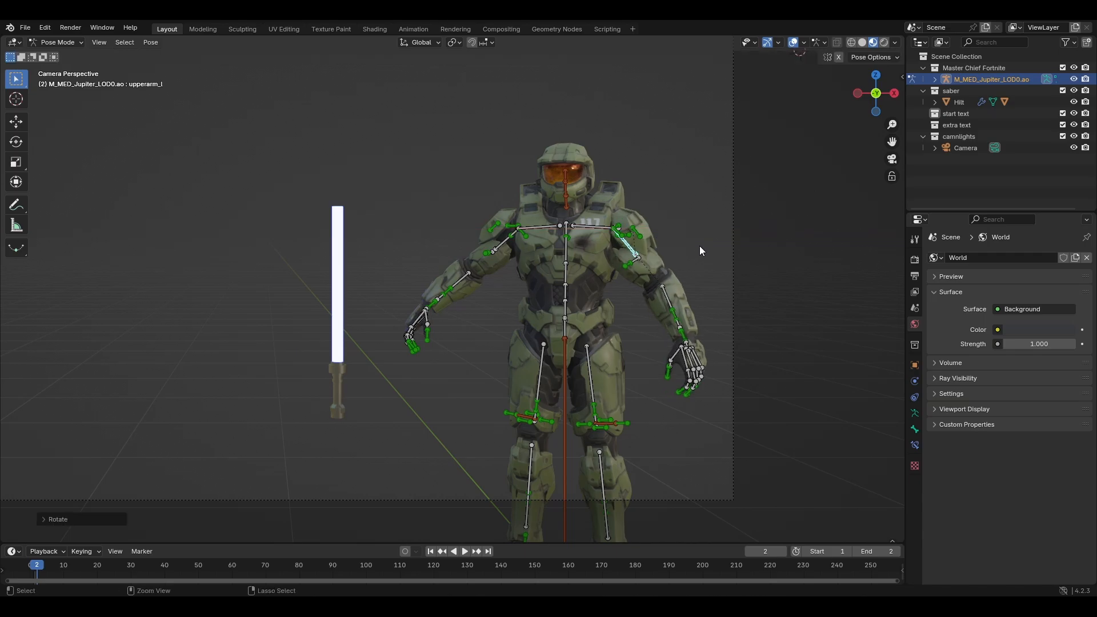
key("r")
key("x")
left_click(697, 222)
key("r")
key("z")
left_click(684, 193)
key("r")
key("y")
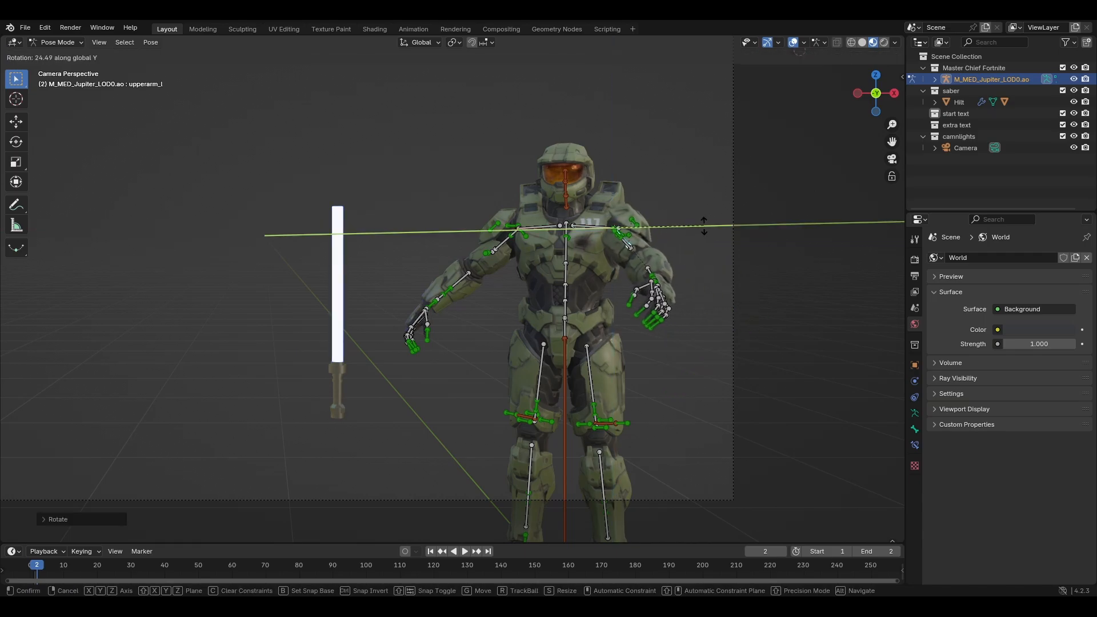
left_click(699, 245)
Return to Object Mode, then raise the saber along Z and move it along X in line with the character.
middle_click_drag(657, 256, 277, 387)
left_click(57, 43)
left_click(64, 56)
left_click(242, 437)
key("g")
key("z")
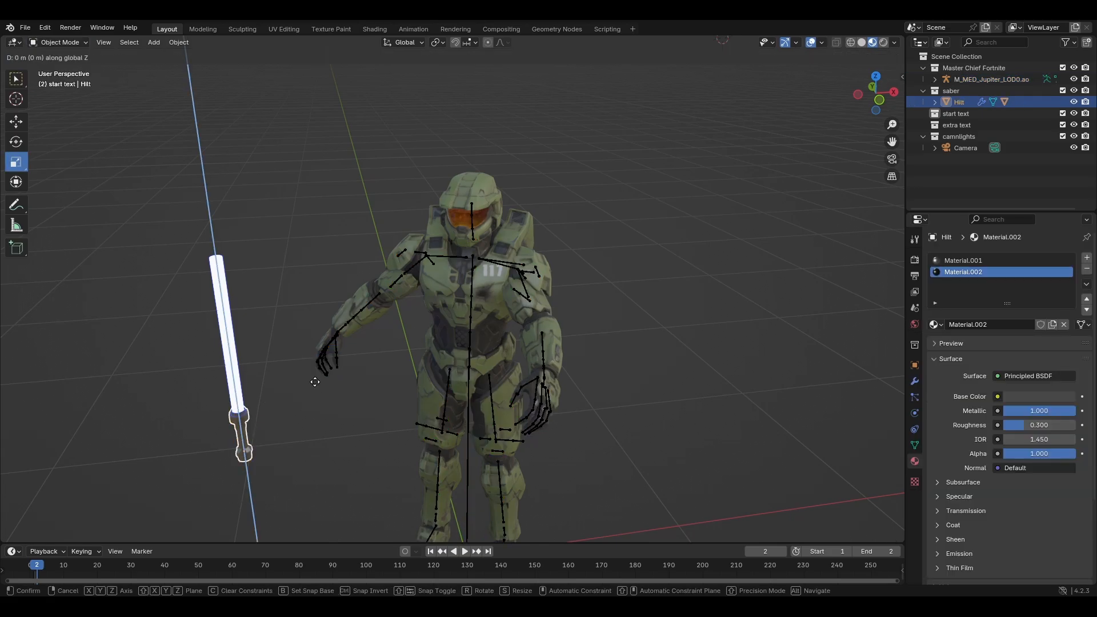
left_click(313, 311)
key("g")
key("x")
left_click(466, 303)
Position the saber along the Y axis relative to the chest and lower it along Z toward the waist.
middle_click_drag(465, 303, 575, 286)
key("g")
key("y")
left_click(602, 247)
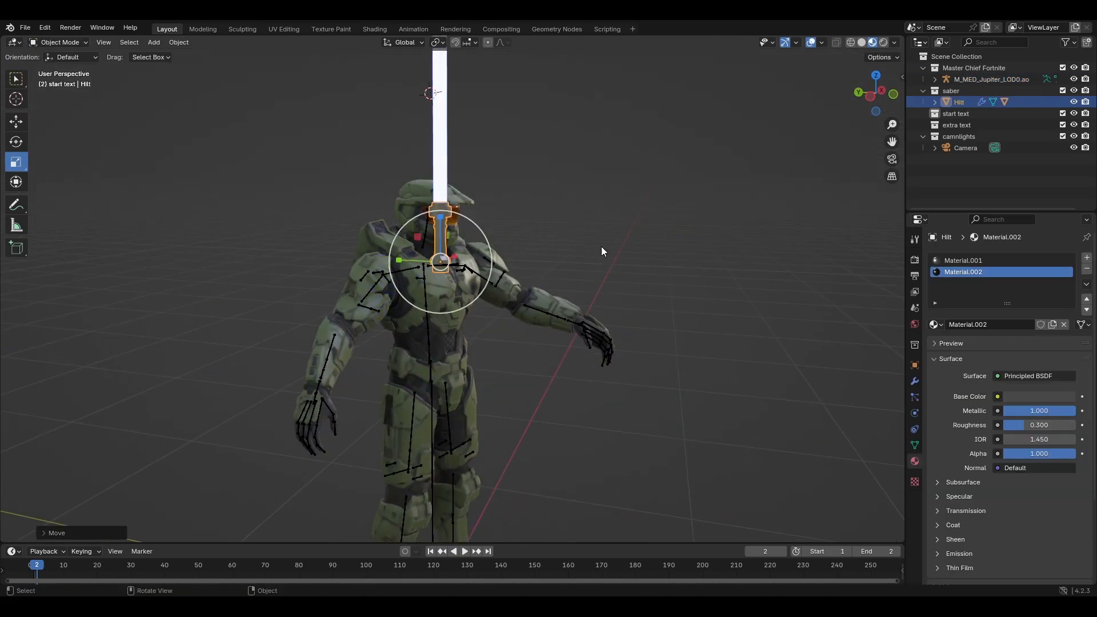
middle_click_drag(601, 246, 505, 220)
key("g")
key("z")
left_click(517, 306)
Return the armature to Pose Mode and rotate the left forearm bone to bring the hand across the body toward the hilt.
middle_click_drag(517, 305, 622, 377)
left_click(389, 275)
left_click(60, 42)
left_click(57, 78)
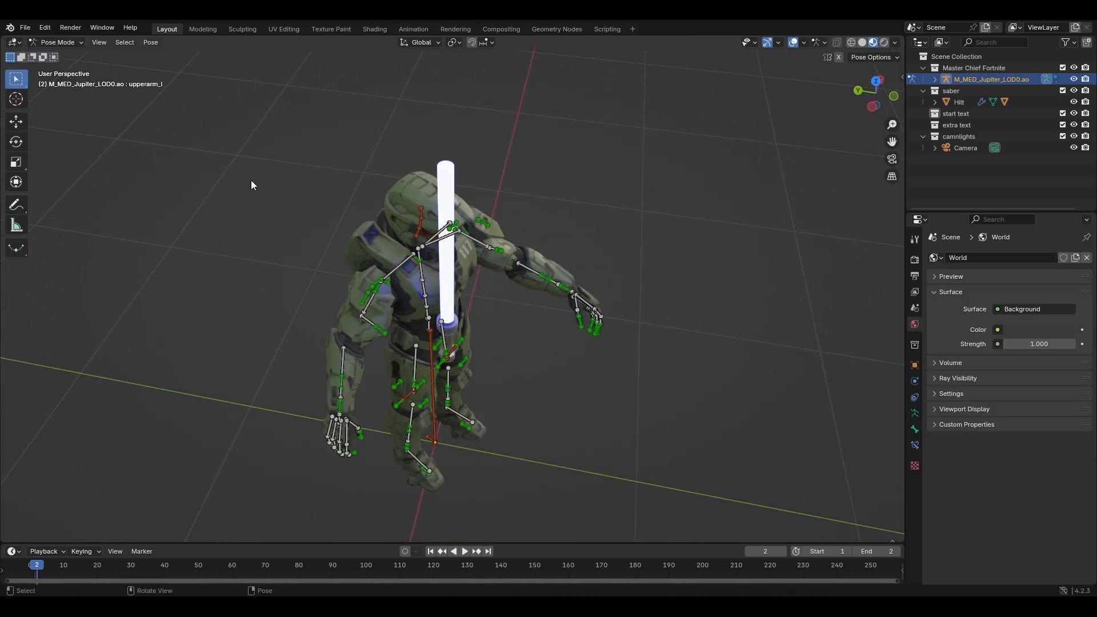
middle_click_drag(646, 228, 528, 207)
scroll(527, 207, "up", 4)
left_click(591, 252)
key("r")
key("z")
left_click(718, 320)
key("r")
left_click(681, 405)
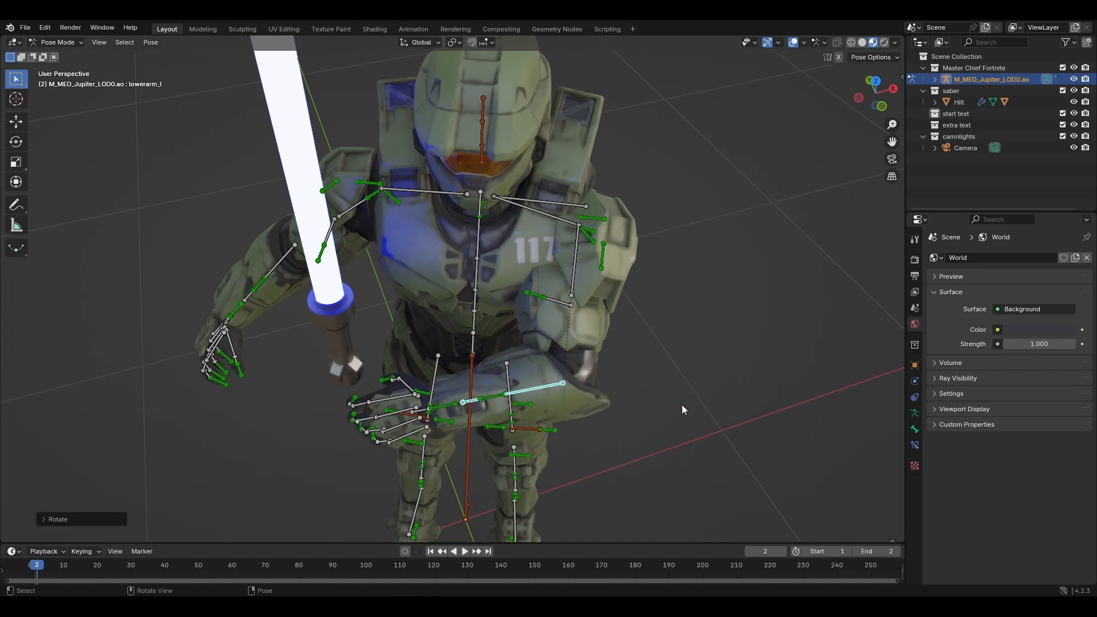
middle_click_drag(681, 405, 640, 334)
key("r")
left_click(663, 386)
Rotate the left hand bone about the Y, Z and X axes to turn the palm toward the hilt.
middle_click_drag(663, 387, 791, 397)
left_click(511, 333)
key("r")
key("y")
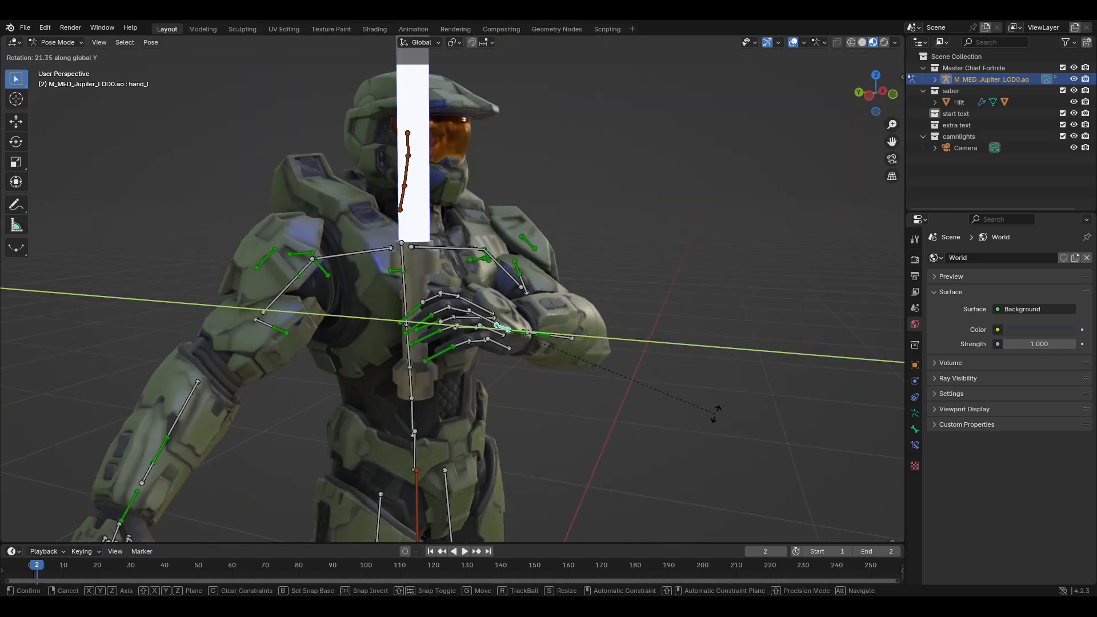
left_click(718, 383)
key("r")
key("z")
left_click(746, 380)
key("r")
key("x")
left_click(672, 408)
Refine the left hand's angle about Z, Y and X so the fingers line up with the saber's hilt.
key("r")
key("z")
left_click(731, 371)
key("r")
key("y")
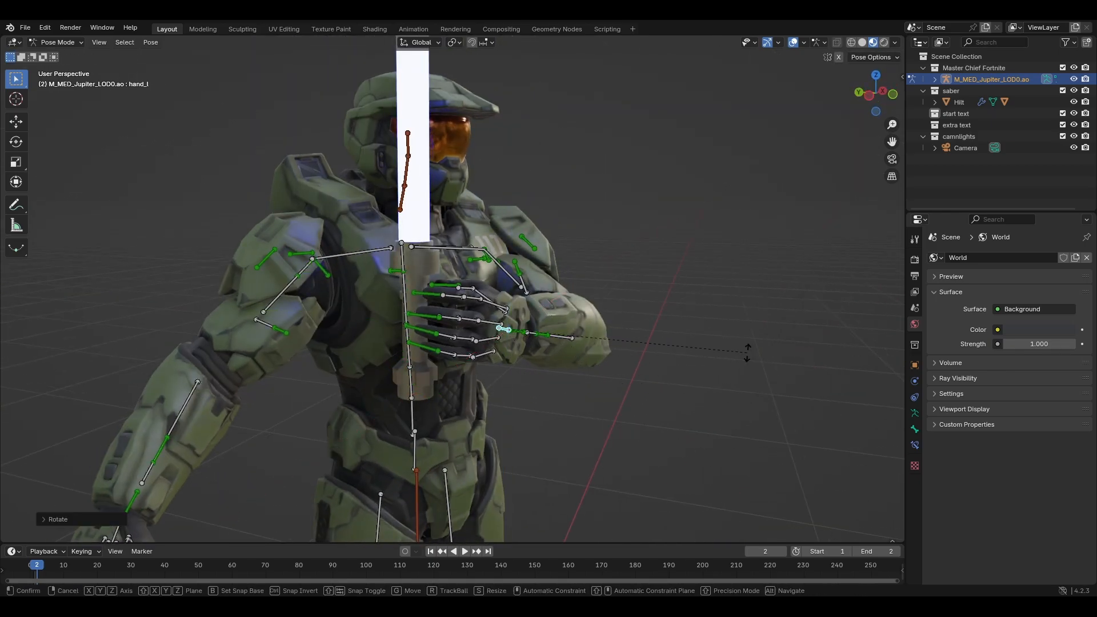
left_click(730, 305)
key("r")
key("x")
left_click(732, 292)
Rotate the left clavicle chest bone about the Z axis to bring the left shoulder forward.
middle_click_drag(732, 293, 631, 324)
left_click(617, 242)
key("r")
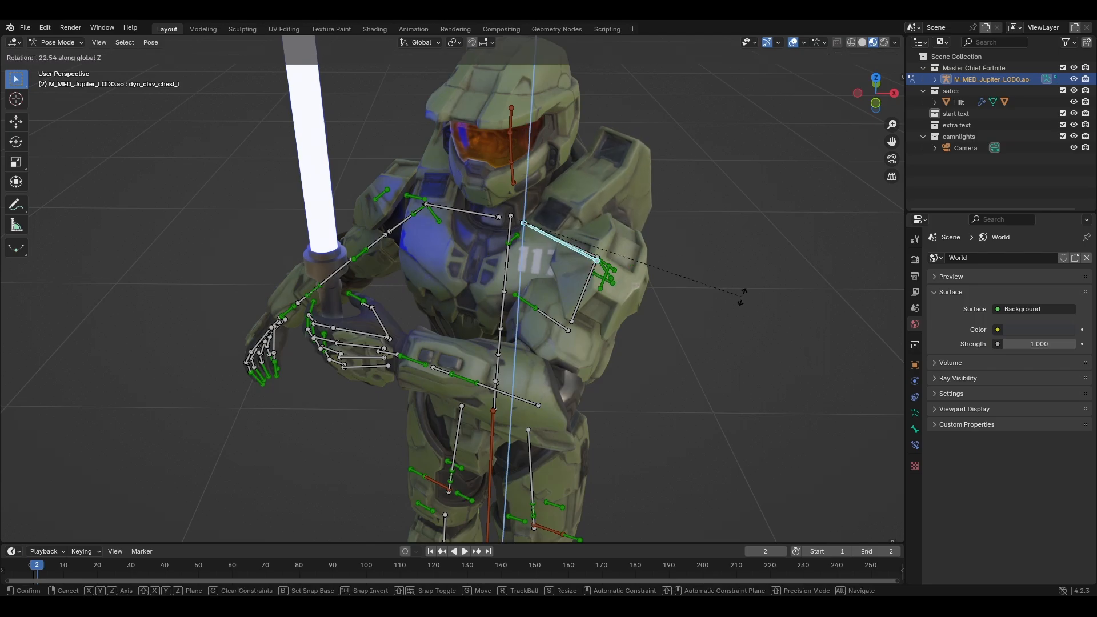
left_click(741, 295)
Rotate the right clavicle bone about the Y axis to adjust the right shoulder.
middle_click_drag(741, 294, 274, 264)
left_click(420, 250)
key("r")
key("y")
left_click(537, 226)
left_click(421, 250)
key("r")
key("y")
left_click(561, 256)
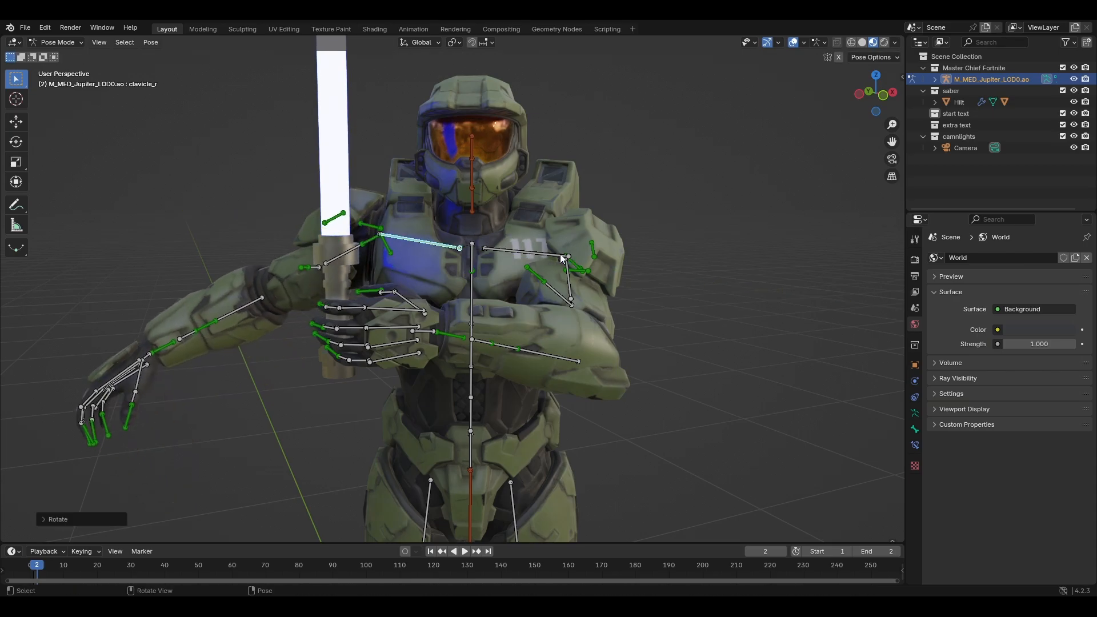
Rotate the right upper arm bone about the Y axis.
left_click(353, 253)
key("r")
key("y")
left_click(436, 205)
middle_click_drag(437, 205, 444, 205)
Try to rotate the right forearm bone about the global X and Z axes.
left_click(257, 359)
key("r")
key("x")
left_click(343, 159)
key("r")
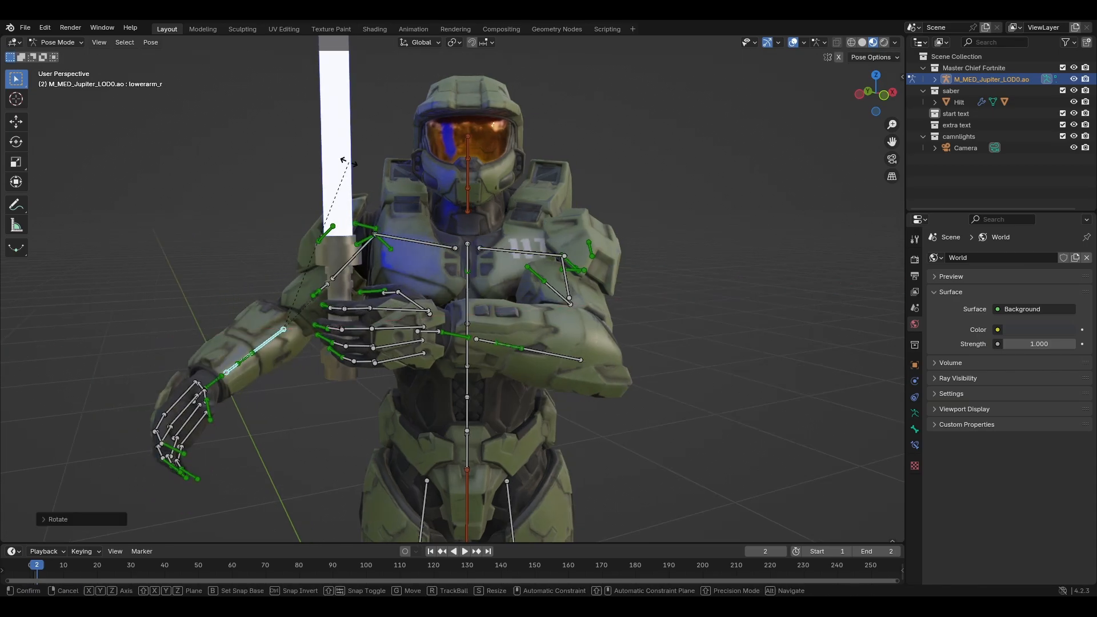
key("z")
left_click(265, 139)
key("ctrl+z")
key("ctrl+z")
Rotate the right forearm bone about its local X and Z axes to bring the hand toward the saber.
key("r")
key("x")
key("x")
left_click(482, 220)
key("r")
key("z")
key("z")
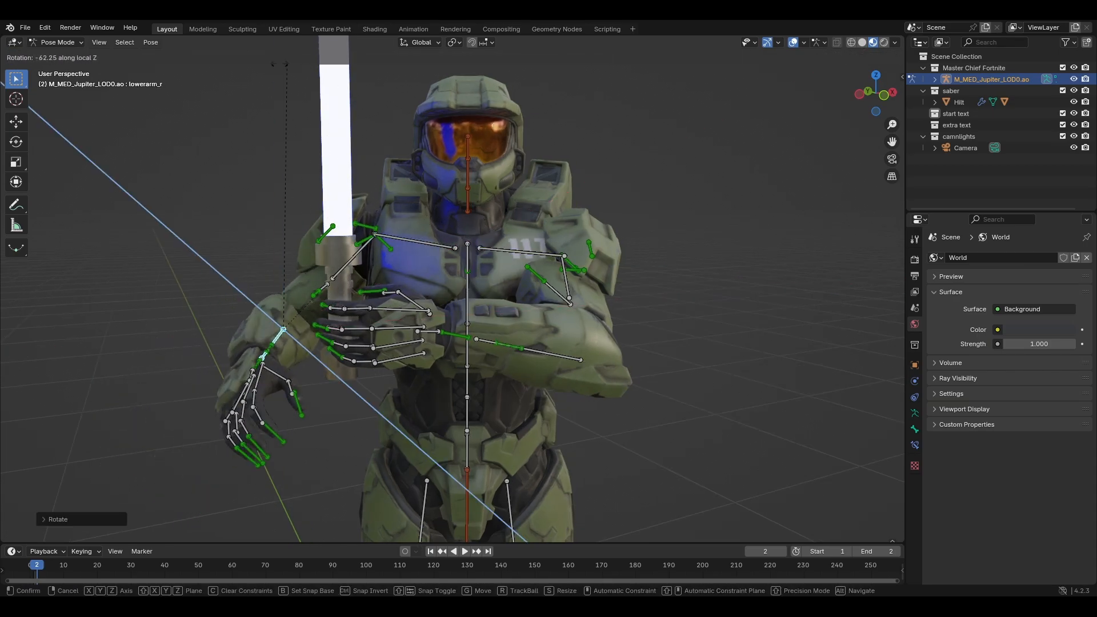
left_click(380, 173)
Rotate the right hand bone freely and about its local Y axis to align it with the hilt.
middle_click_drag(380, 172, 457, 172)
left_click(348, 389)
key("r")
left_click(526, 363)
key("r")
key("y")
key("y")
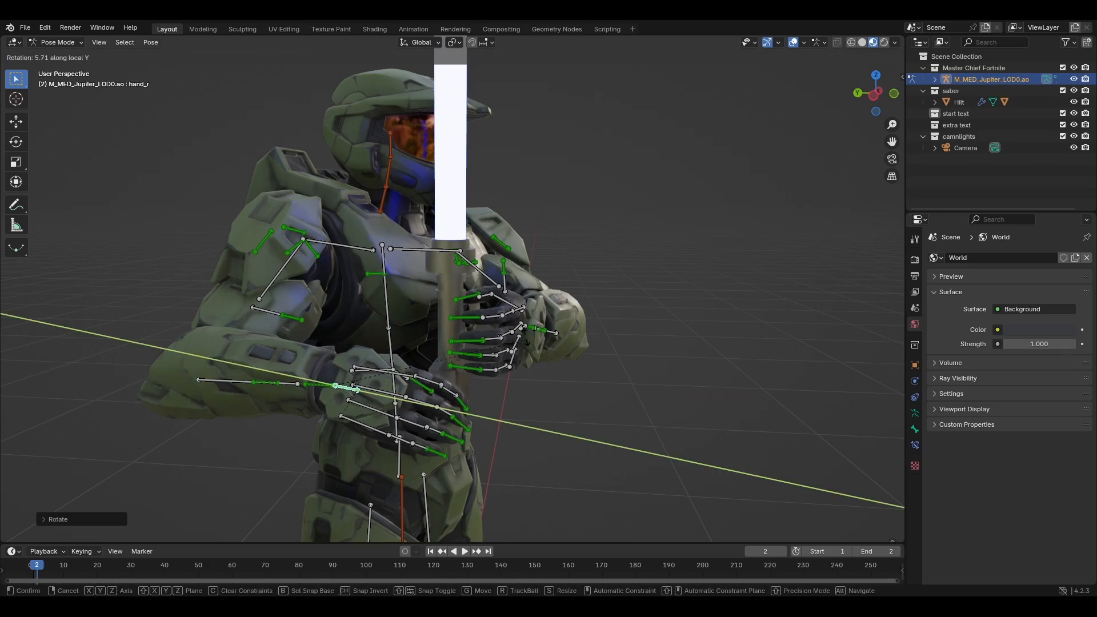
left_click(522, 325)
Adjust the right forearm bone about its local X and Z axes to bring the hand closer to the hilt.
middle_click_drag(522, 325, 436, 323)
left_click(294, 264)
middle_click_drag(443, 257, 522, 260)
left_click(225, 379)
key("r")
key("x")
key("x")
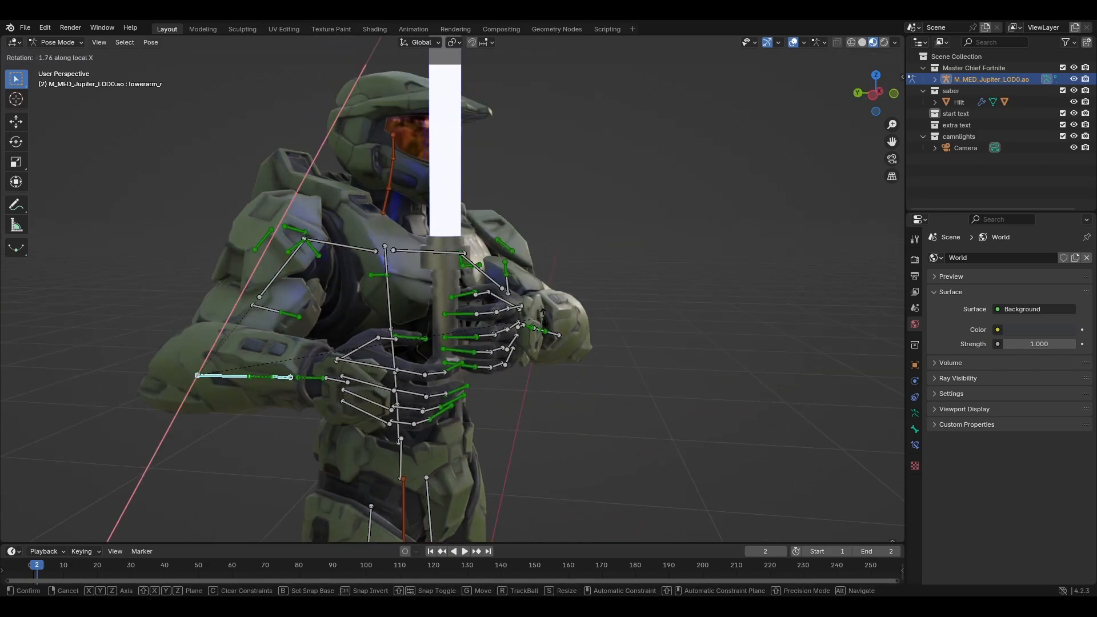
left_click(484, 327)
key("r")
key("z")
key("z")
left_click(472, 190)
Rotate the right hand bone about the global Z axis to turn it toward the hilt.
middle_click_drag(472, 192, 483, 235)
left_click(433, 394)
key("r")
key("z")
key("z")
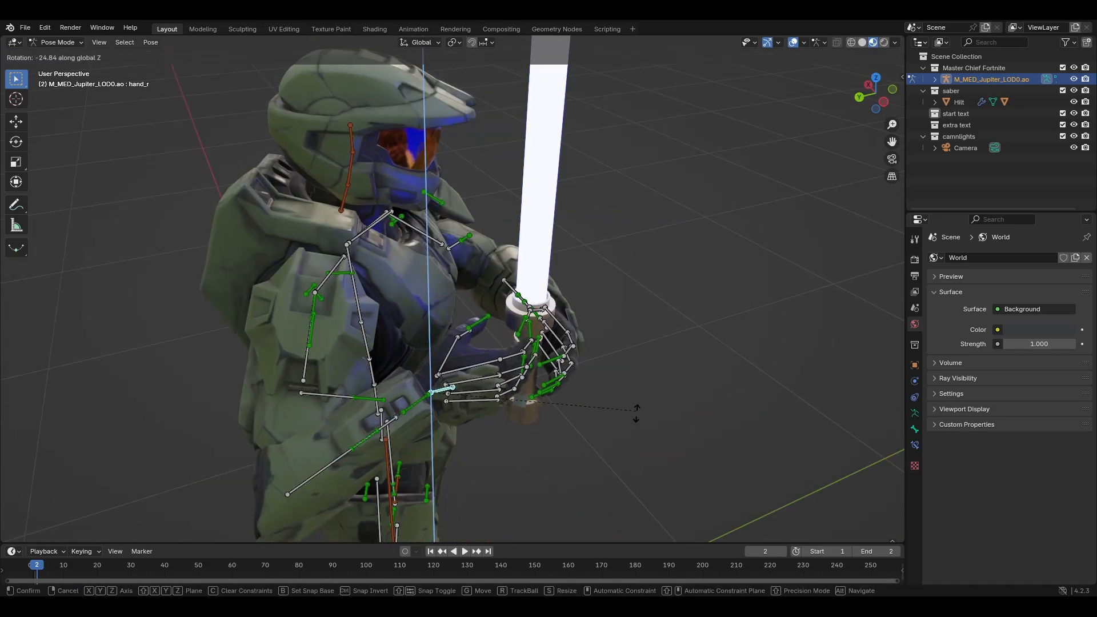
left_click(632, 411)
Rotate the right upper arm to bring the elbow forward, and turn the right hand about the global Z axis.
middle_click_drag(628, 400, 524, 349)
middle_click_drag(223, 245, 318, 287)
left_click(327, 268)
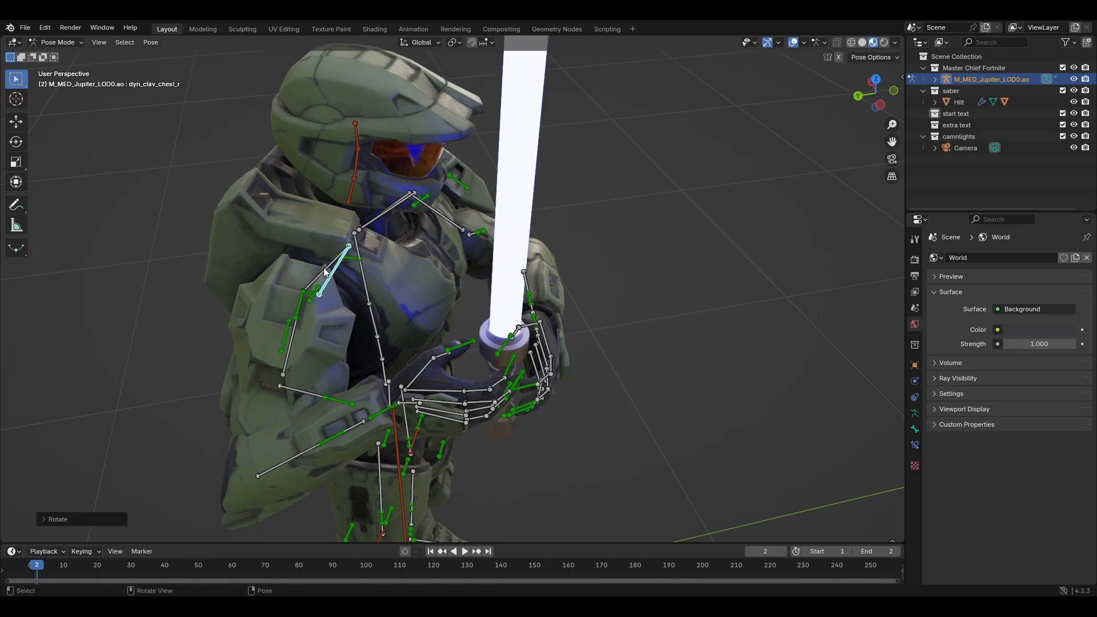
key("r")
left_click(387, 437)
left_click(440, 385)
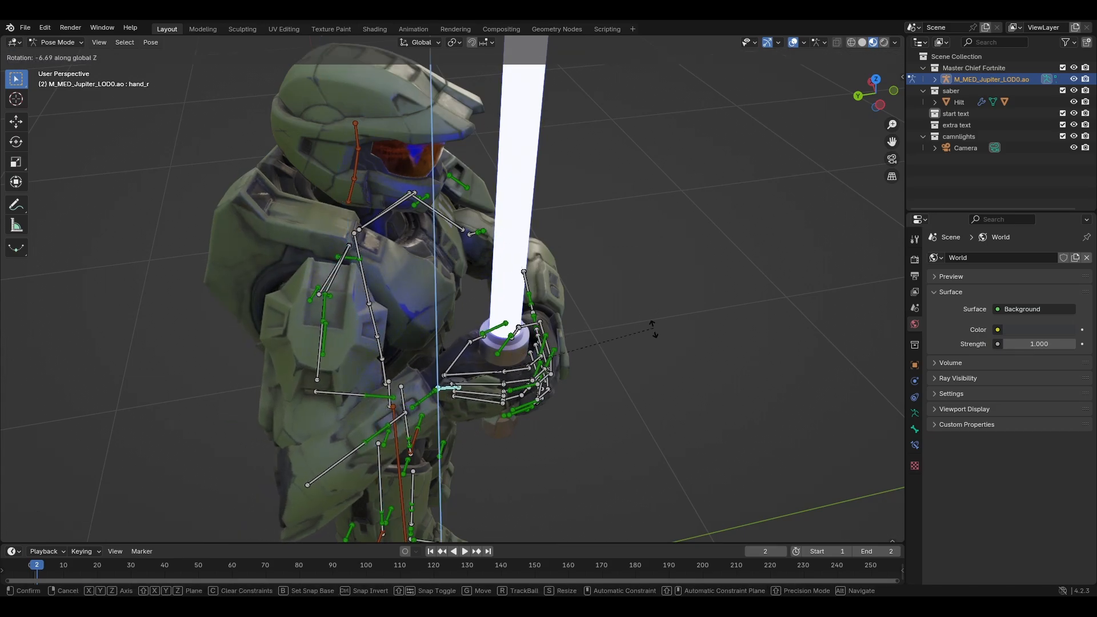
middle_click_drag(439, 386, 433, 285)
key("g")
key("x")
left_click(525, 283)
key("ctrl+z")
Switch to Object Mode and move the saber along the X axis to fit inside the hands.
left_click(294, 334)
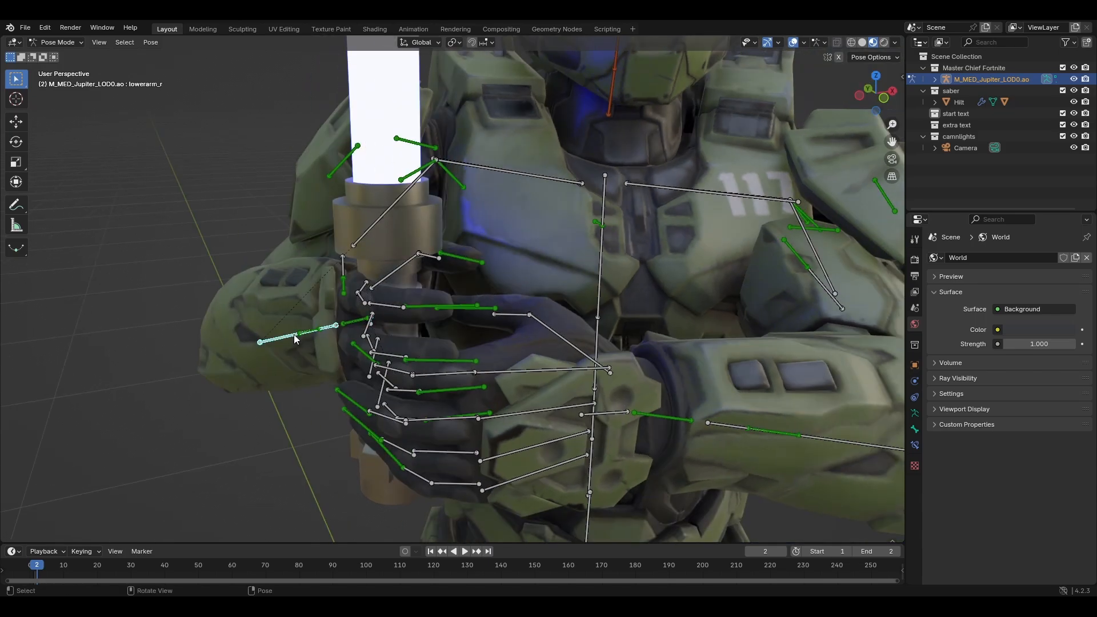
middle_click_drag(294, 334, 278, 331)
left_click(56, 43)
left_click(60, 56)
left_click(368, 209)
key("g")
key("x")
left_click(553, 224)
Tilt the saber slightly about the Y axis to follow the grip.
middle_click_drag(553, 224, 525, 195)
key("r")
key("y")
left_click(526, 220)
scroll(527, 219, "down", 2)
scroll(548, 203, "down", 5)
scroll(524, 228, "up", 6)
Return the armature to Pose Mode and rotate the right index finger's first bone about its local X axis.
left_click(524, 259)
left_click(60, 42)
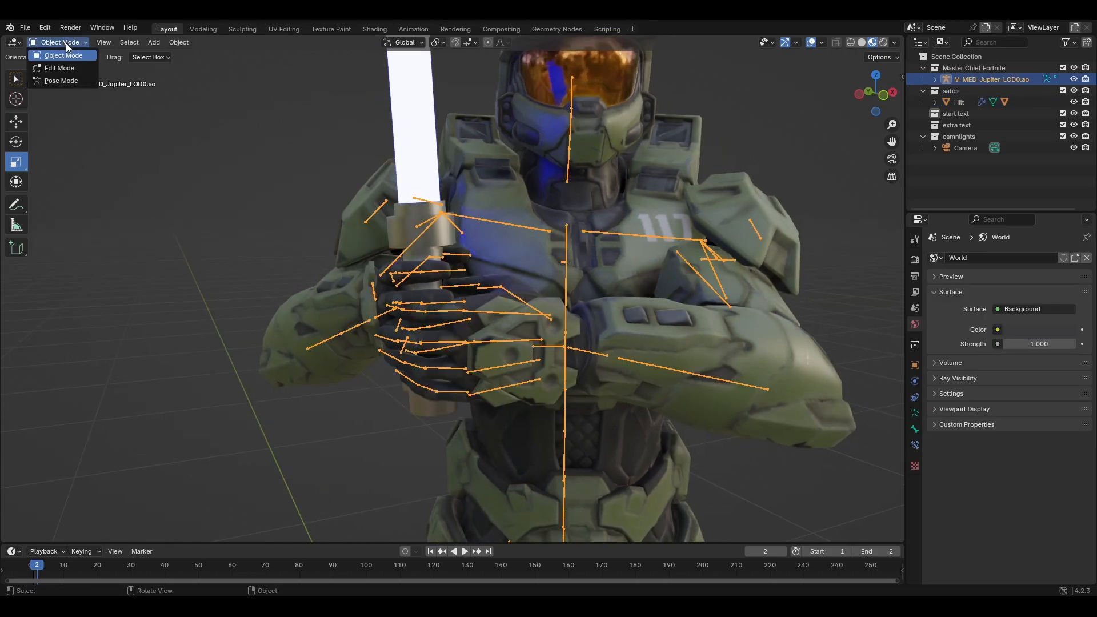
left_click(59, 80)
scroll(617, 286, "up", 3)
middle_click_drag(468, 274, 600, 332)
middle_click_drag(600, 331, 512, 326, "shift")
left_click(469, 356)
key("r")
key("x")
key("x")
left_click(687, 233)
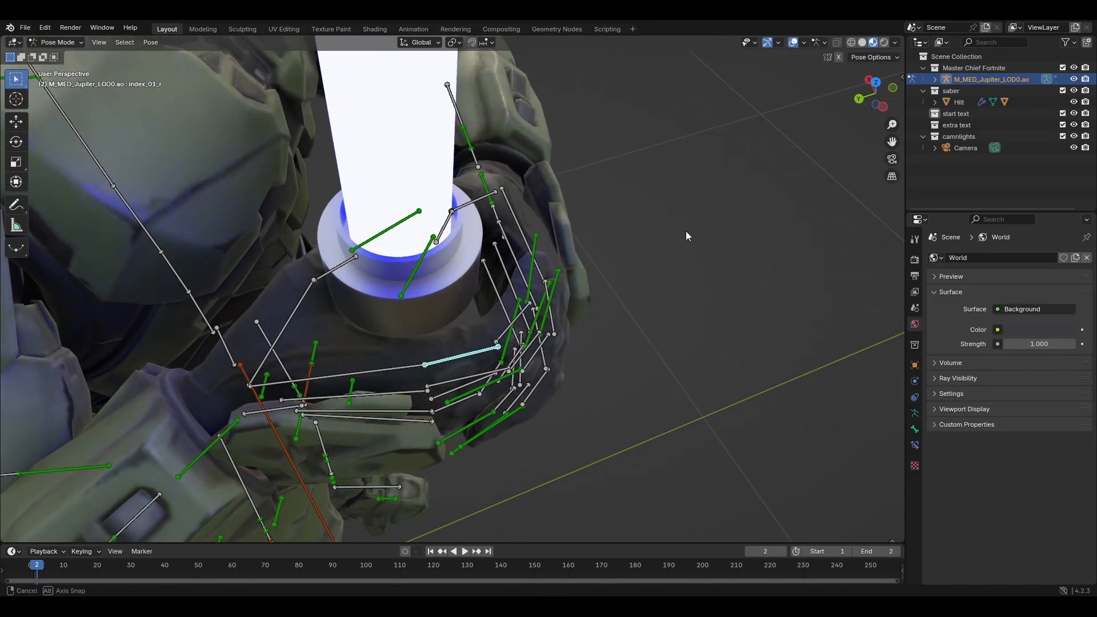
Curl the right index finger around the hilt, rotating its bones about the X and Z axes.
middle_click_drag(685, 231, 646, 203)
key("r")
key("x")
key("x")
left_click(474, 195)
key("z")
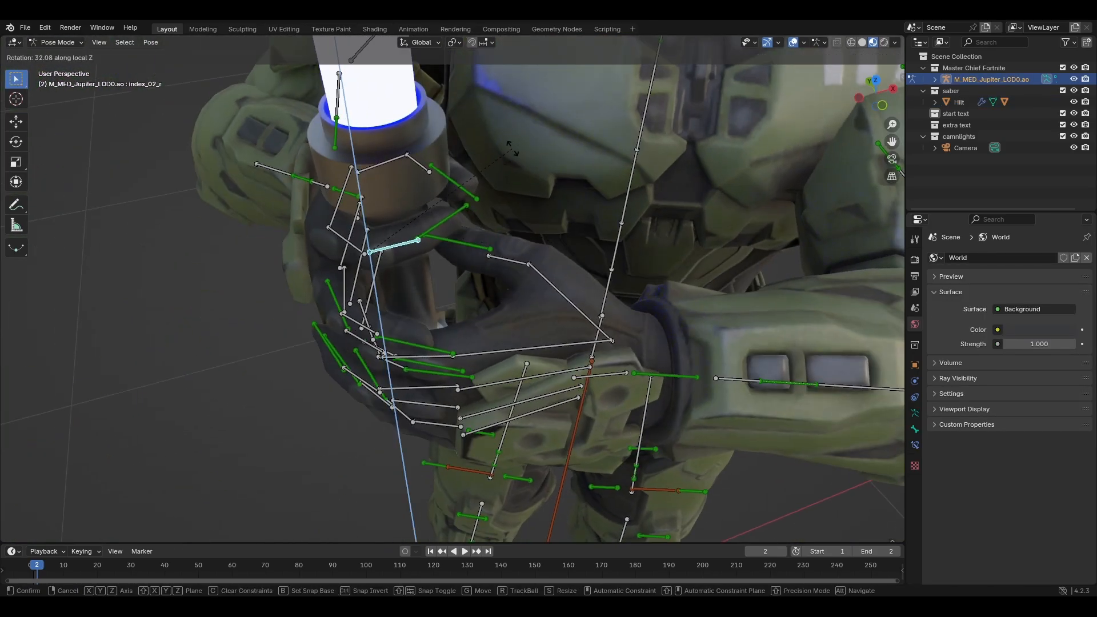
left_click(543, 242)
key("r")
key("z")
middle_click_drag(543, 242, 578, 157)
left_click(502, 217)
Curl the right middle finger around the hilt by rotating its bones about the Z axis.
left_click(437, 336)
key("r")
key("z")
middle_click_drag(520, 304, 400, 359)
left_click(583, 252)
left_click(421, 285)
key("r")
key("z")
left_click(445, 266)
Try to rotate the right ring finger's first bone about the Z axis.
left_click(394, 359)
key("r")
key("z")
left_click(555, 220)
middle_click_drag(555, 220, 536, 245)
scroll(535, 246, "up", 5)
key("ctrl+z")
Rotate the right ring finger's first bone about the X axis.
key("r")
key("x")
left_click(536, 246)
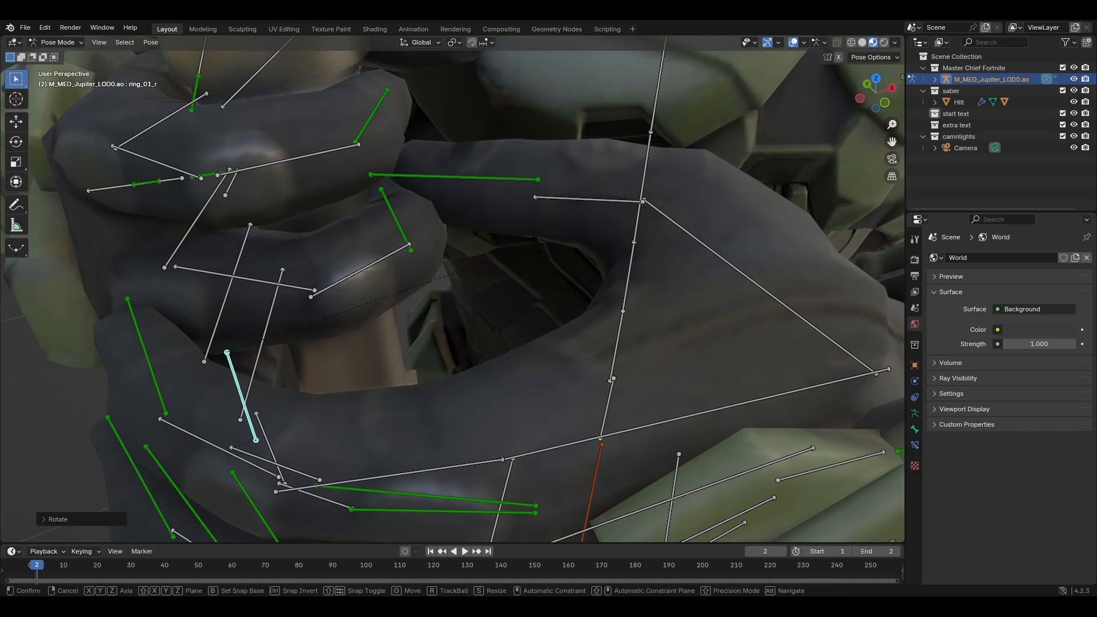
Bend the right ring finger's first two bones around the hilt by rotating them about the Z axis.
key("r")
key("z")
key("z")
left_click(400, 285)
left_click(395, 356)
key("r")
key("z")
key("z")
left_click(444, 228)
Wrap the right ring fingertip bone around the hilt by rotating it about its local Z axis.
middle_click_drag(444, 230, 498, 242)
left_click(506, 266)
key("r")
key("z")
key("z")
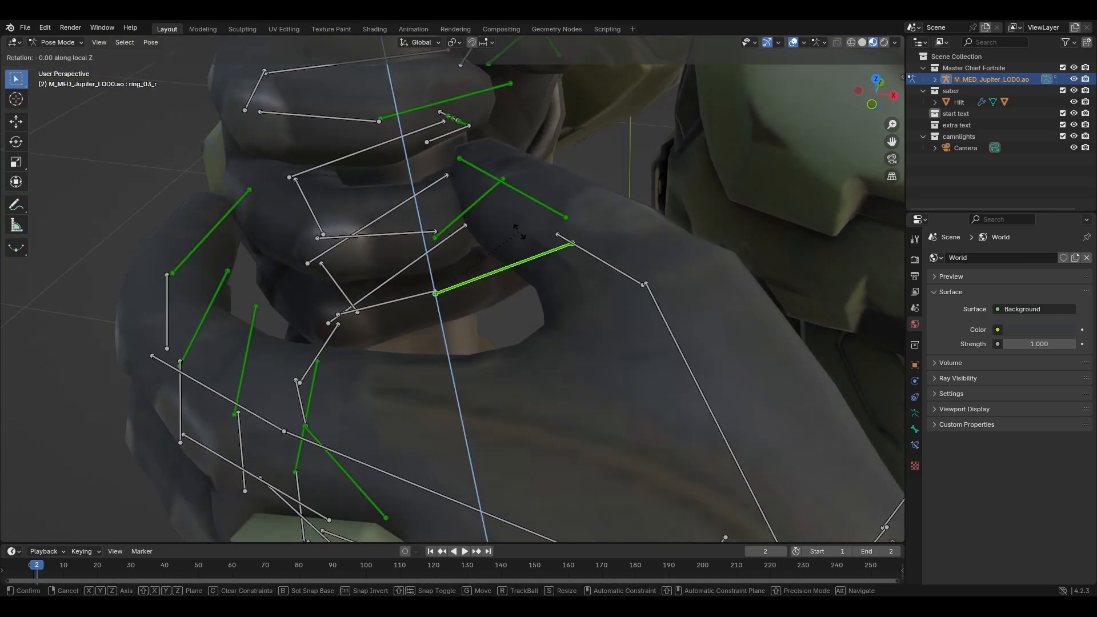
left_click(559, 191)
middle_click_drag(560, 192, 827, 200)
key("r")
key("z")
key("z")
left_click(659, 225)
Bend the right pinky's first bone toward the hilt by rotating it about the Z axis.
middle_click_drag(659, 225, 434, 285)
left_click(413, 346)
middle_click_drag(414, 342, 630, 183)
middle_click_drag(630, 183, 602, 210)
key("r")
key("z")
key("z")
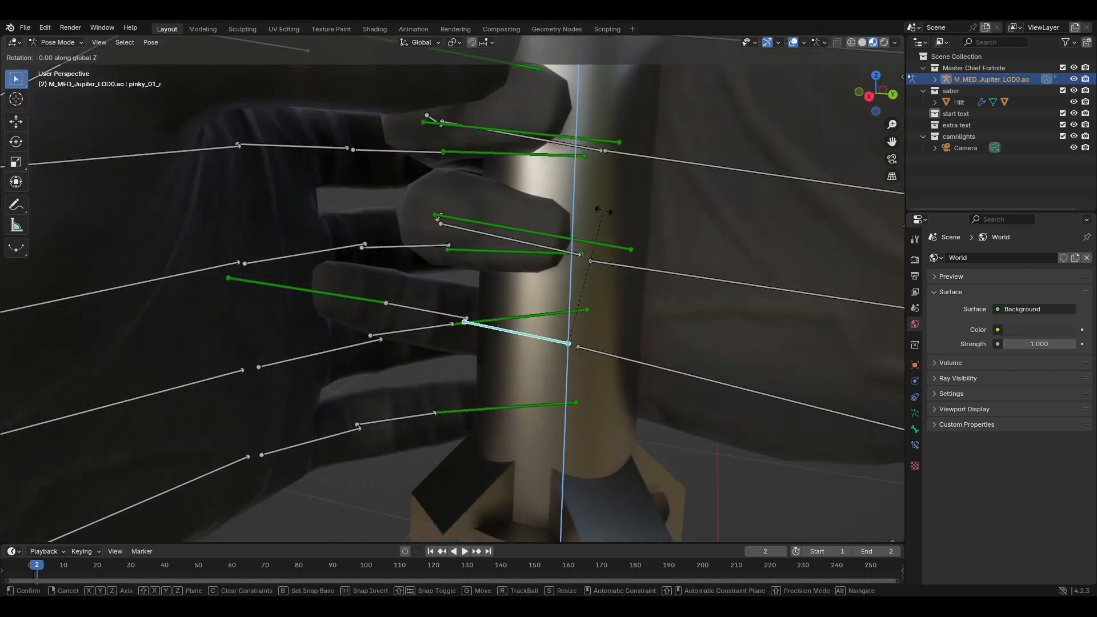
left_click(560, 228)
Curl the right pinky's remaining two bones around the hilt by rotating them about their local Z axis.
left_click(445, 315)
key("r")
key("z")
key("z")
left_click(679, 243)
middle_click_drag(679, 243, 553, 325)
left_click(486, 359)
key("r")
key("z")
key("z")
left_click(629, 253)
Rotate the right thumb's base bone about the global Z axis.
left_click(625, 272)
left_click(553, 325)
key("r")
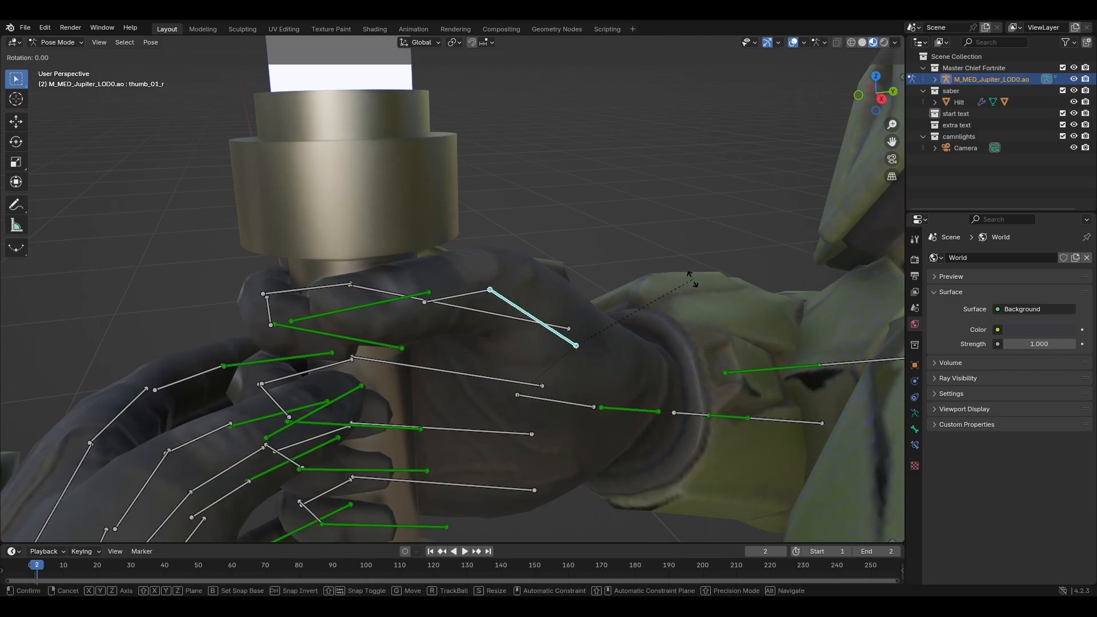
key("z")
left_click(670, 261)
middle_click_drag(671, 262, 590, 298)
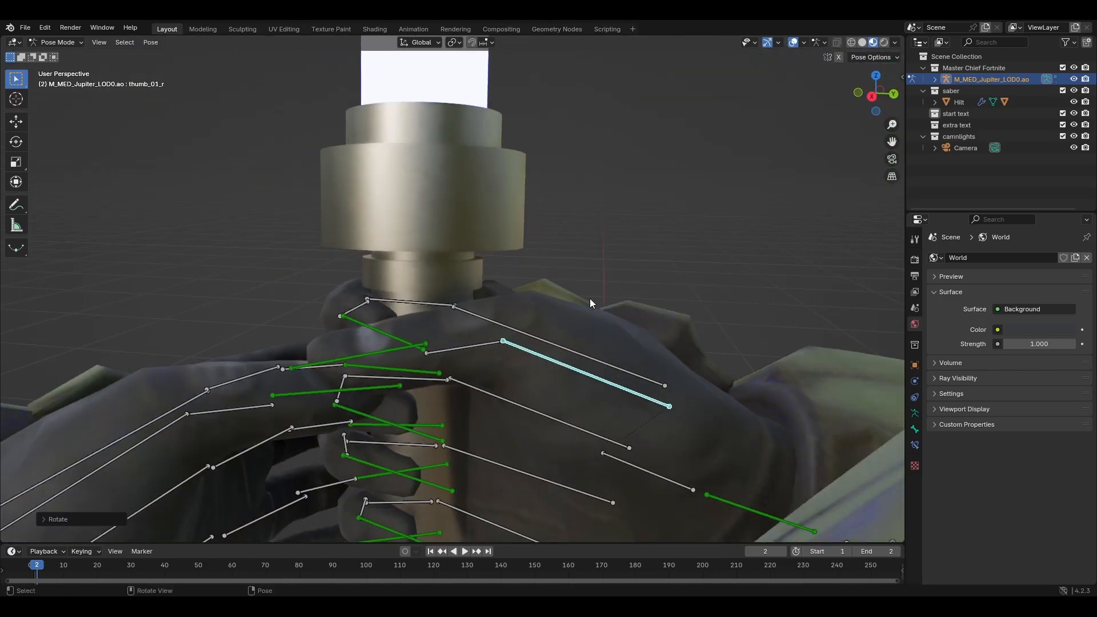
Rotate the right thumb's second bone about its local Z axis.
left_click(480, 345)
key("r")
key("z")
key("z")
left_click(701, 298)
Try to rotate the right thumb's second bone about its local X axis.
key("r")
key("x")
key("x")
left_click(596, 250)
key("ctrl+z")
Rotate the right thumb's second bone about 20 degrees around local Z and bend its tip bone about local Z.
key("r")
key("z")
key("z")
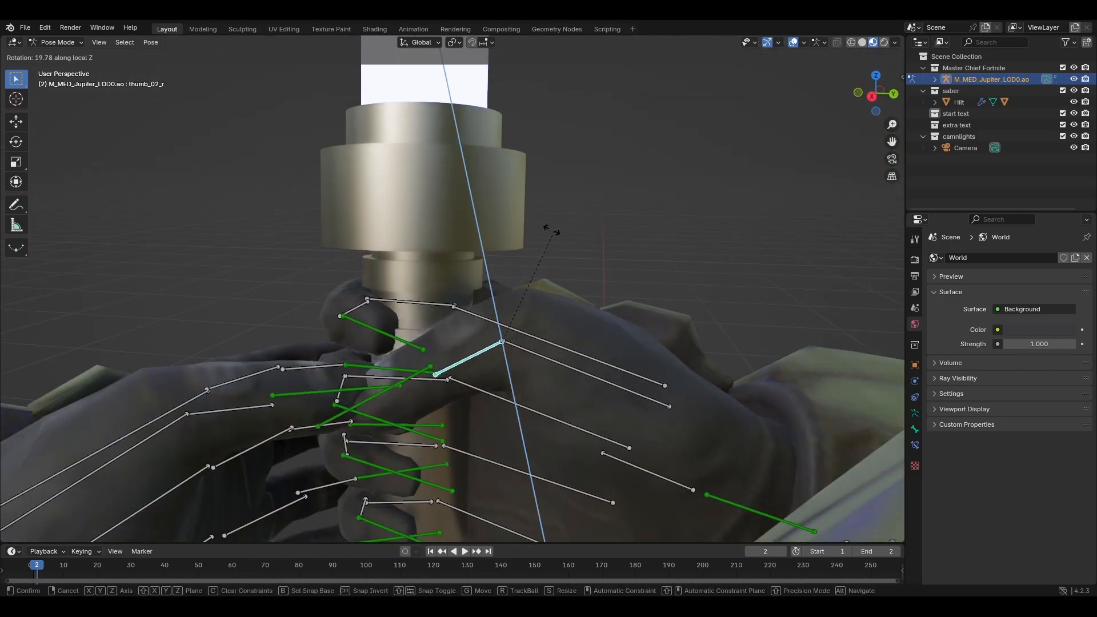
left_click(549, 230)
left_click(403, 388)
key("r")
key("z")
key("z")
left_click(543, 227)
Rotate the left forearm bone about the global Z axis and its local Z axis.
middle_click_drag(542, 227, 574, 285)
scroll(674, 255, "down", 5)
left_click(563, 400)
middle_click_drag(586, 396, 577, 368)
left_click(806, 409)
scroll(808, 400, "down", 3)
key("r")
key("z")
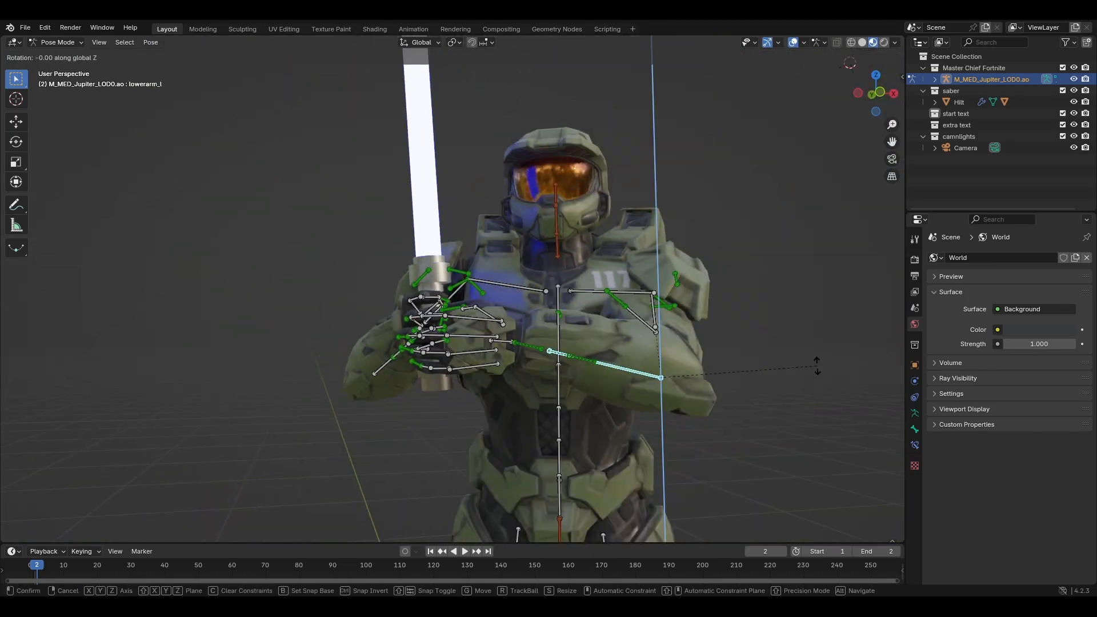
left_click(817, 366)
key("r")
key("z")
key("z")
left_click(814, 370)
Refine the pose around the lightsaber grip by rotating two upper-body bones about the global Z axis.
scroll(636, 350, "up", 5)
middle_click_drag(721, 354, 739, 262)
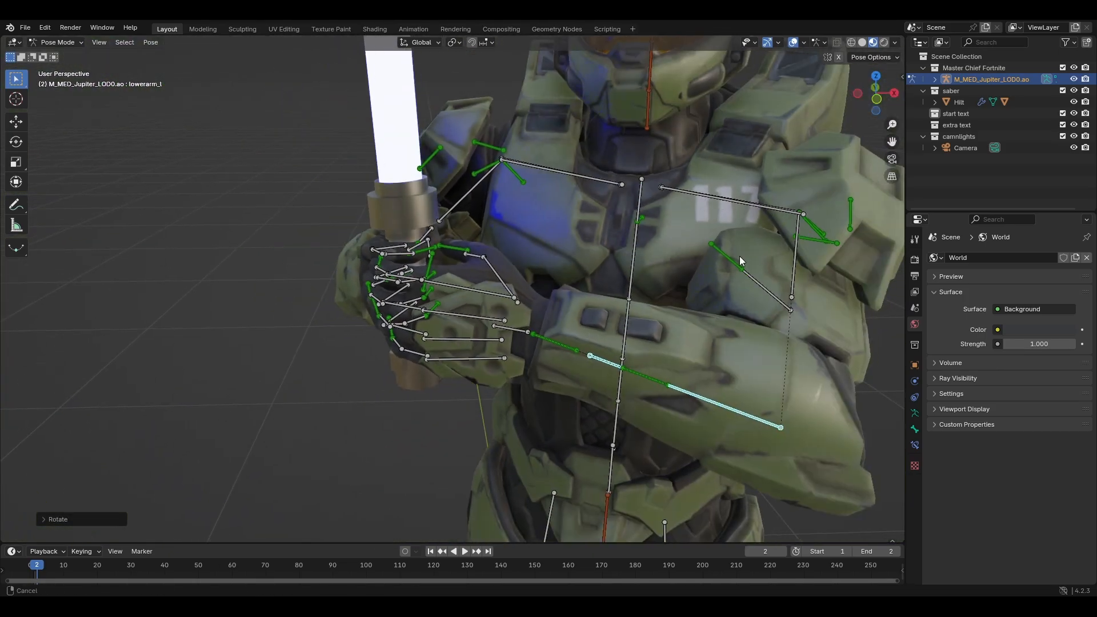
scroll(739, 260, "down", 4)
left_click(519, 266)
key("r")
key("z")
left_click(734, 257)
scroll(628, 246, "down", 2)
scroll(542, 246, "up", 3)
middle_click_drag(587, 241, 548, 266)
left_click(608, 233)
key("r")
key("z")
left_click(788, 260)
Align the left hand with the hilt by rotating its bone about the global and local Z axes.
scroll(514, 257, "up", 5)
middle_click_drag(443, 271, 428, 319)
left_click(417, 398)
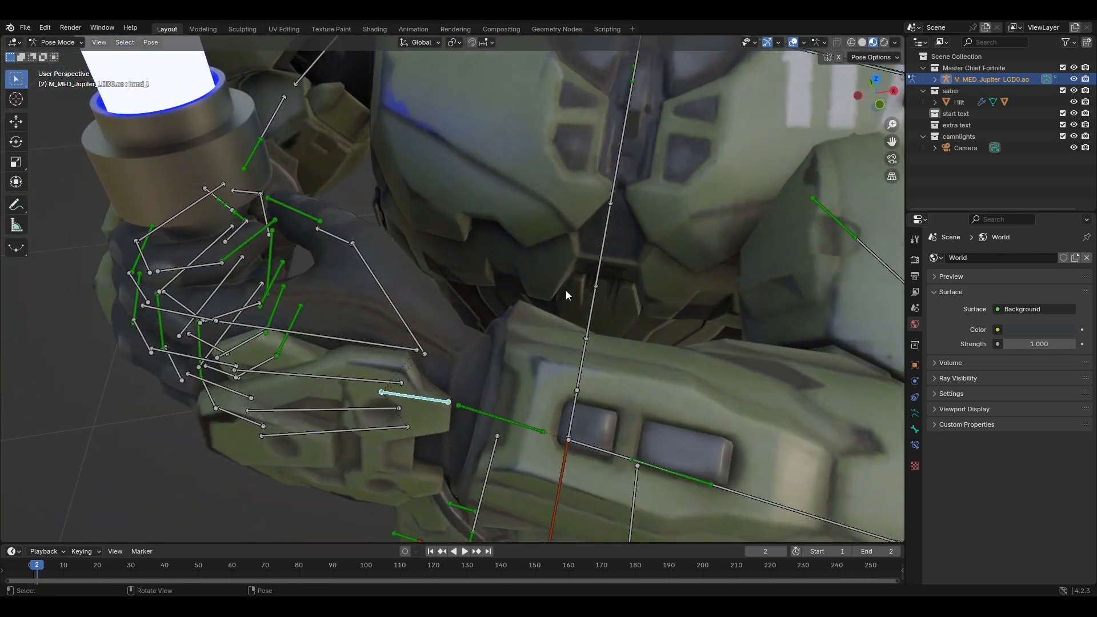
key("r")
key("z")
left_click(528, 262)
middle_click_drag(506, 263, 548, 273)
key("r")
key("z")
key("z")
left_click(525, 309)
Adjust the left forearm by rotating its bone about the global Z axis.
scroll(555, 366, "down", 4)
left_click(586, 446)
key("r")
key("z")
left_click(600, 326)
Switch the armature to Object Mode and look through the scene camera.
scroll(548, 273, "down", 10)
left_click(57, 42)
left_click(58, 56)
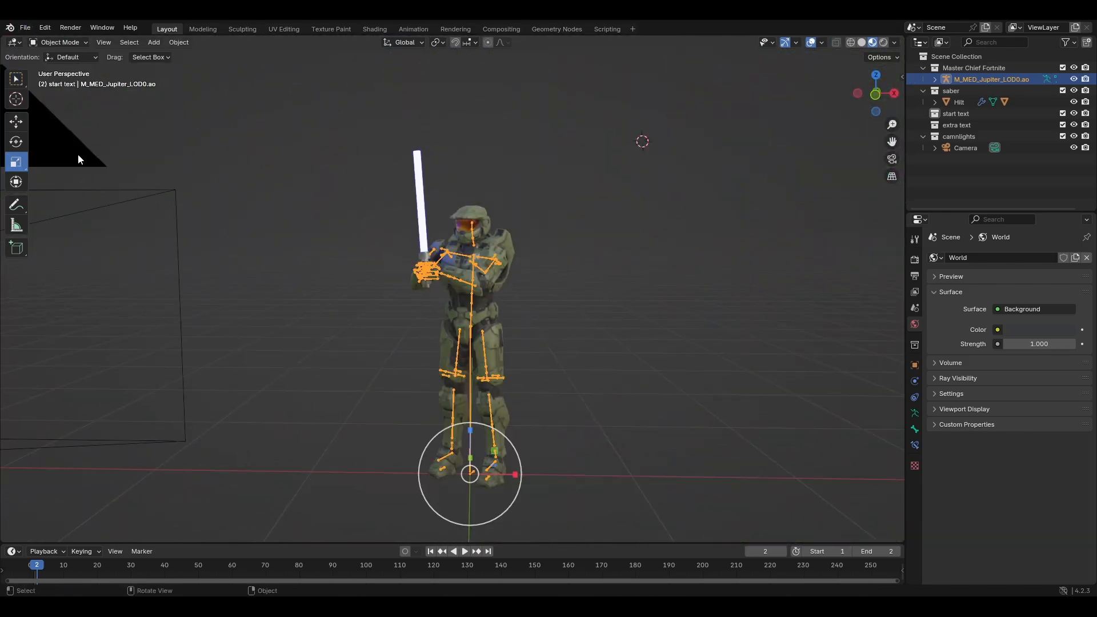
left_click(78, 154)
key("KP_0")
left_click(350, 271)
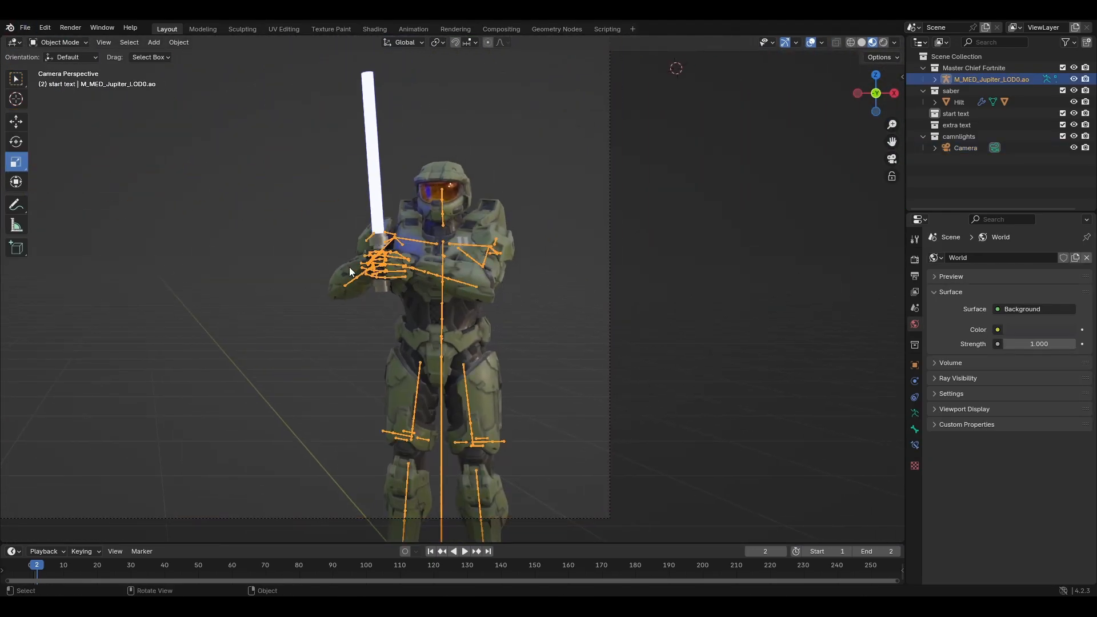
key("a")
key("r")
key("z")
right_click(519, 306)
Hide the camera in the viewport and turn the character and lightsaber together slightly about the global Z axis.
left_click(495, 288)
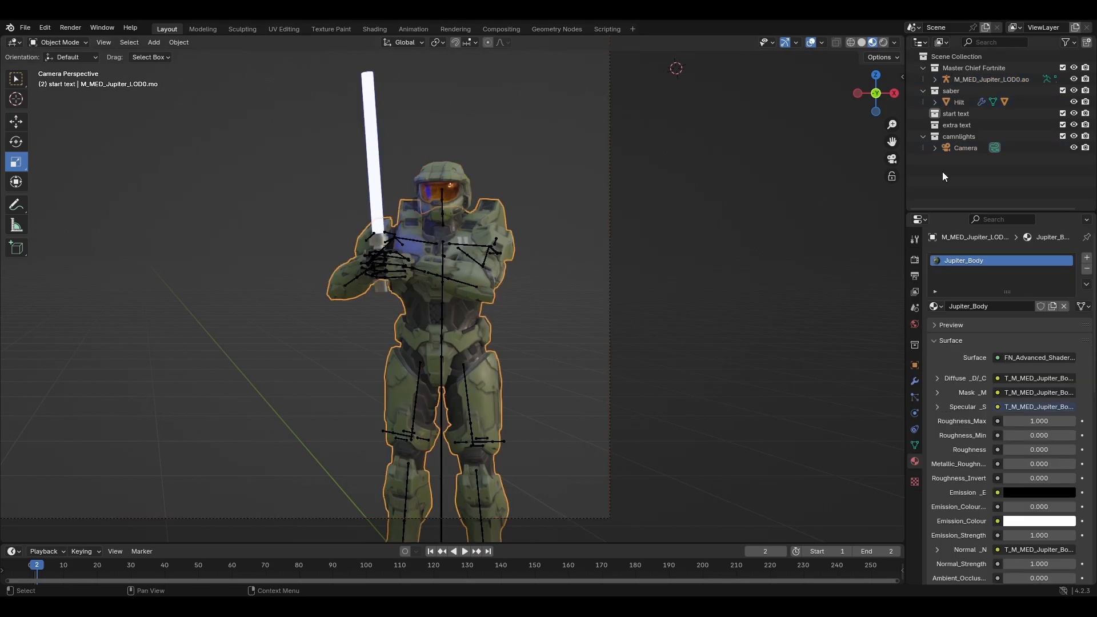
key("a")
key("r")
key("z")
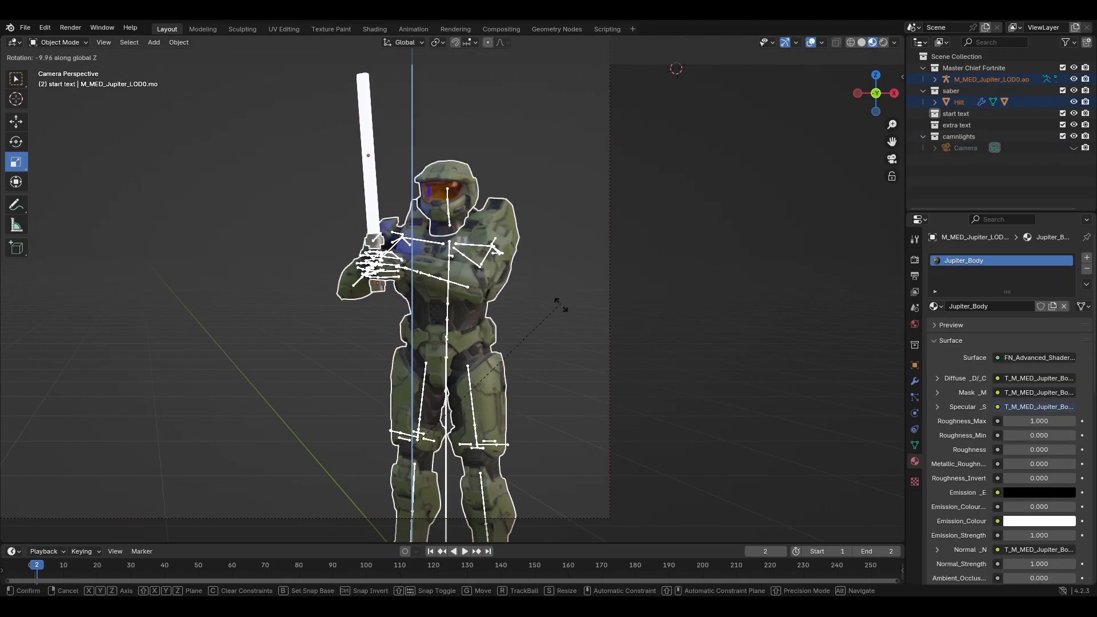
left_click(449, 358)
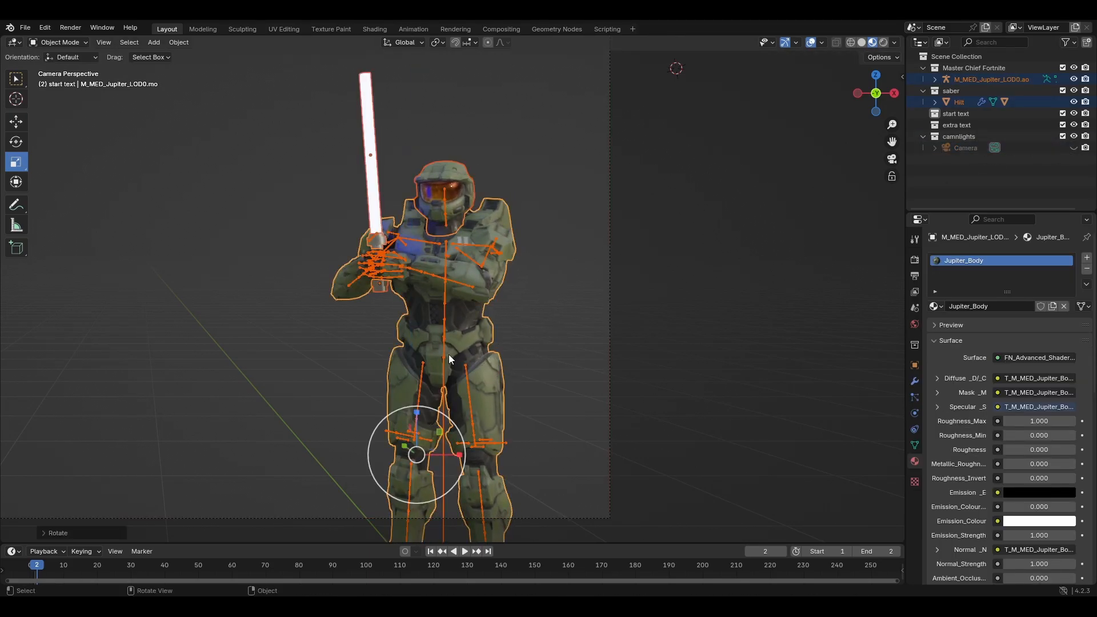
Select the character's armature and put it in Pose Mode.
left_click(447, 279)
left_click(58, 42)
left_click(64, 80)
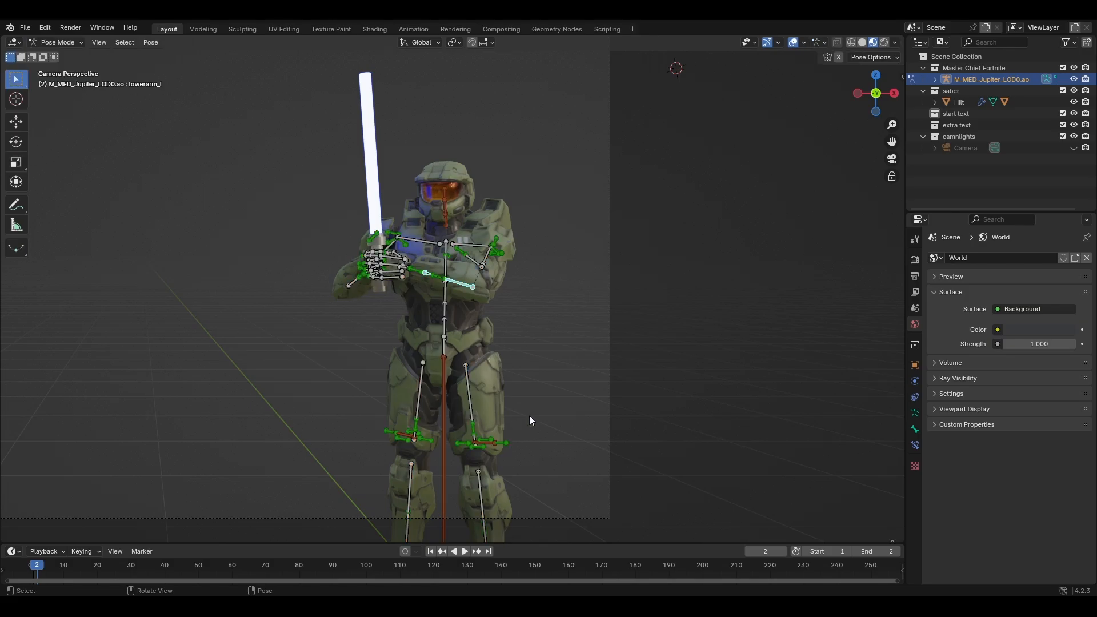
scroll(539, 308, "up", 1)
middle_click_drag(538, 366, 524, 265, "shift")
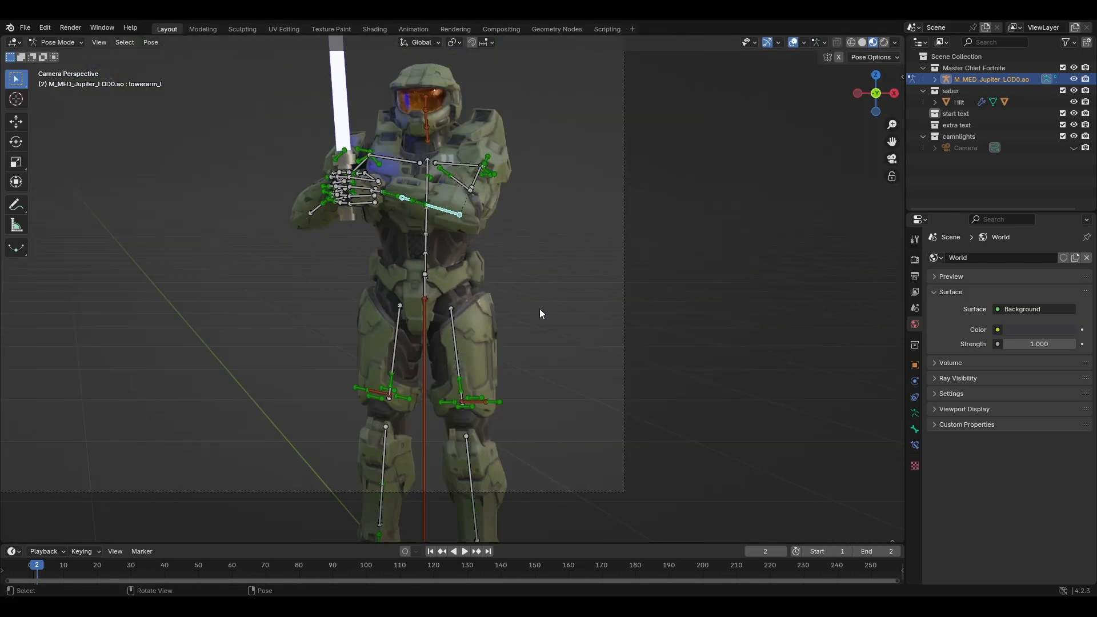
Swing the left thigh bone outward by rotating it about the X axis and the Z axis.
left_click(440, 304)
key("r")
key("x")
left_click(540, 293)
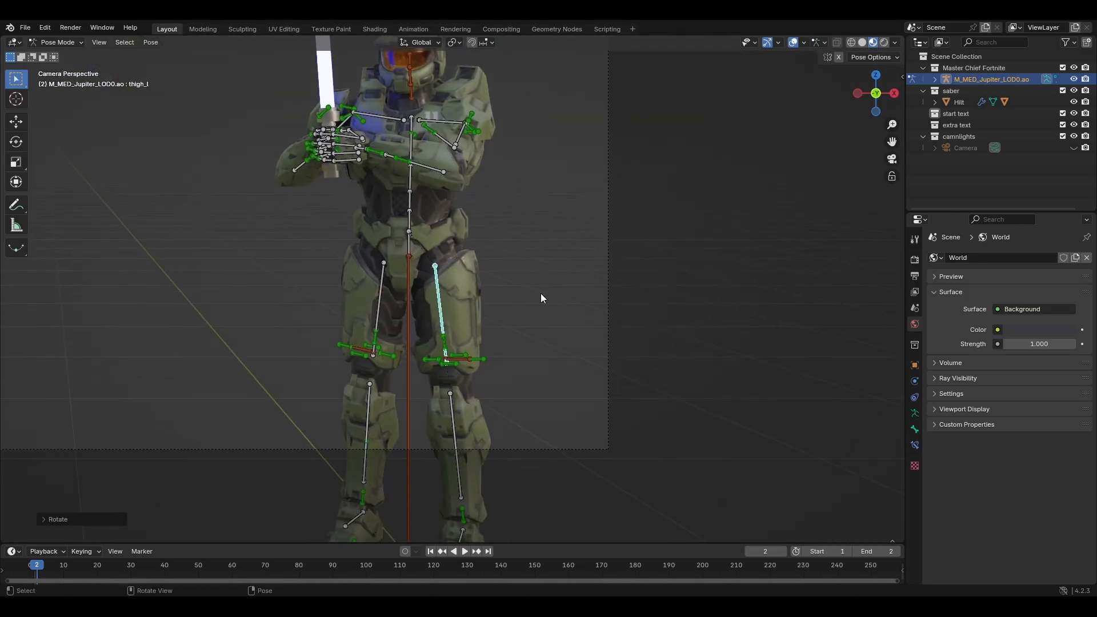
key("r")
key("z")
key("z")
key("z")
key("z")
left_click(520, 245)
Rotate the left calf bone about its local Z axis.
left_click(478, 410)
key("r")
key("z")
key("z")
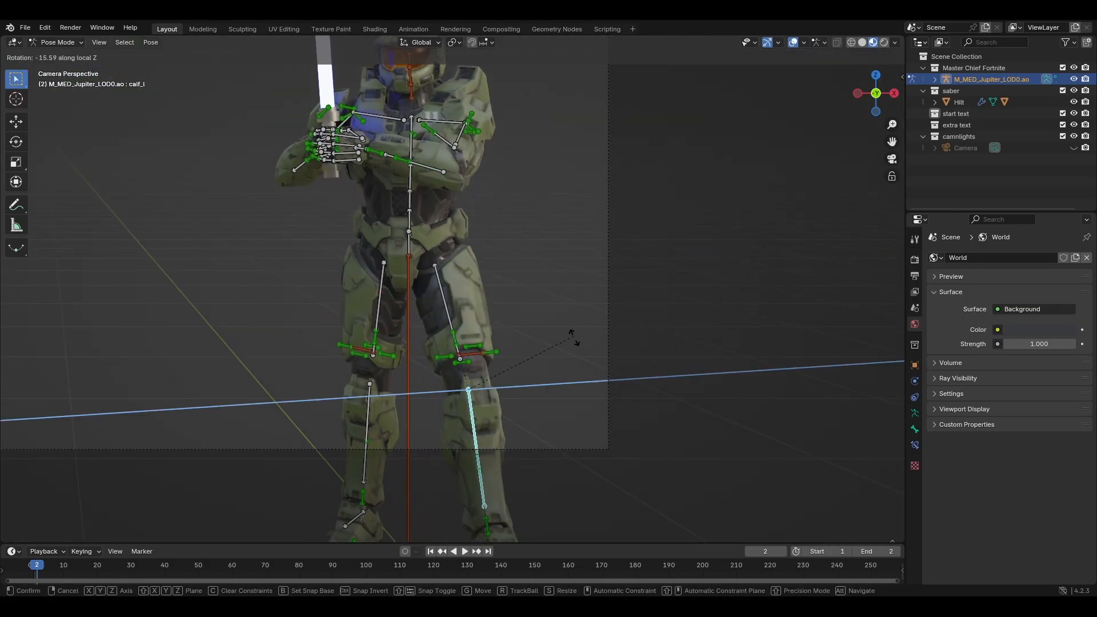
left_click(573, 337)
Swing the right thigh bone outward by about 15 degrees around the Z axis.
left_click(381, 297)
key("r")
key("z")
key("z")
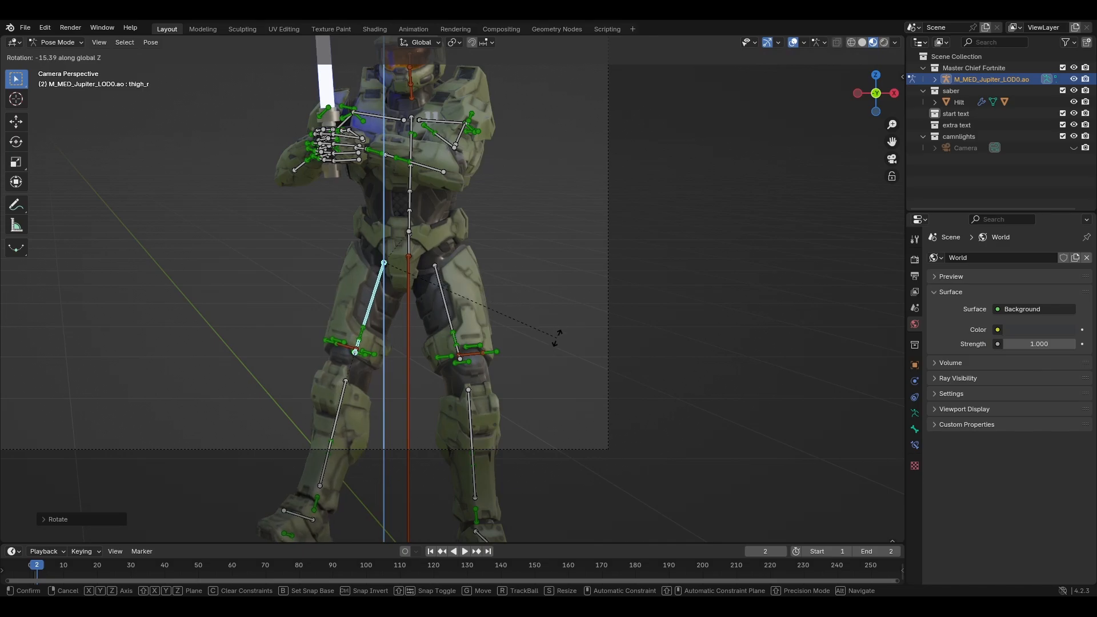
left_click(559, 330)
Try to rotate the pelvis bone about the Z axis.
left_click(426, 231)
key("r")
key("z")
key("z")
left_click(547, 246)
left_click(417, 245)
key("r")
key("z")
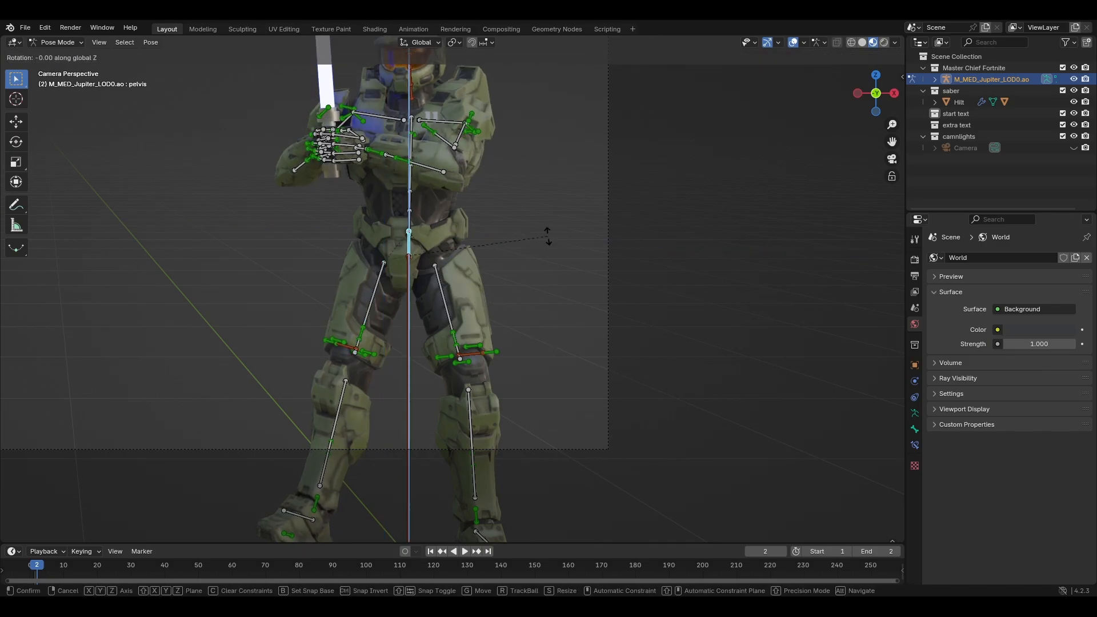
key("z")
left_click(580, 252)
key("ctrl+z")
Rotate the right calf bone about its local Z axis so the lower leg stands roughly vertical.
left_click(333, 430)
key("r")
key("z")
key("z")
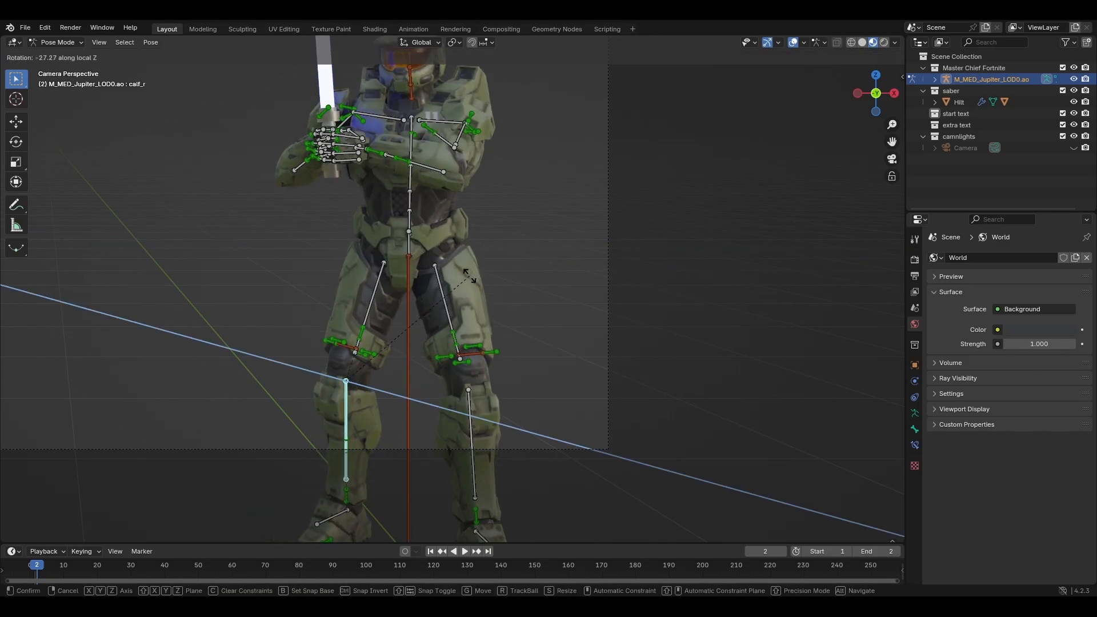
left_click(566, 254)
Swing the left thigh bone further outward by rotating it about the global Z and Y axes.
left_click(448, 309)
key("r")
key("z")
left_click(576, 269)
key("r")
key("y")
left_click(558, 243)
Adjust the right thigh bone by rotating it about the global Y, X and Z axes.
left_click(373, 300)
key("r")
key("y")
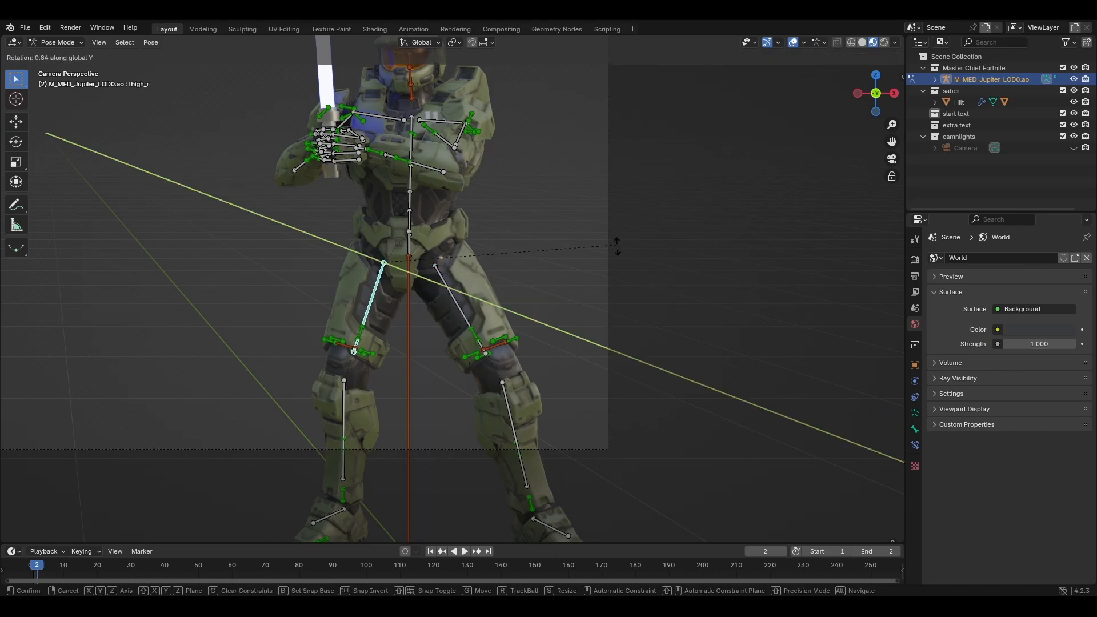
left_click(611, 278)
key("r")
key("x")
left_click(579, 313)
key("r")
key("z")
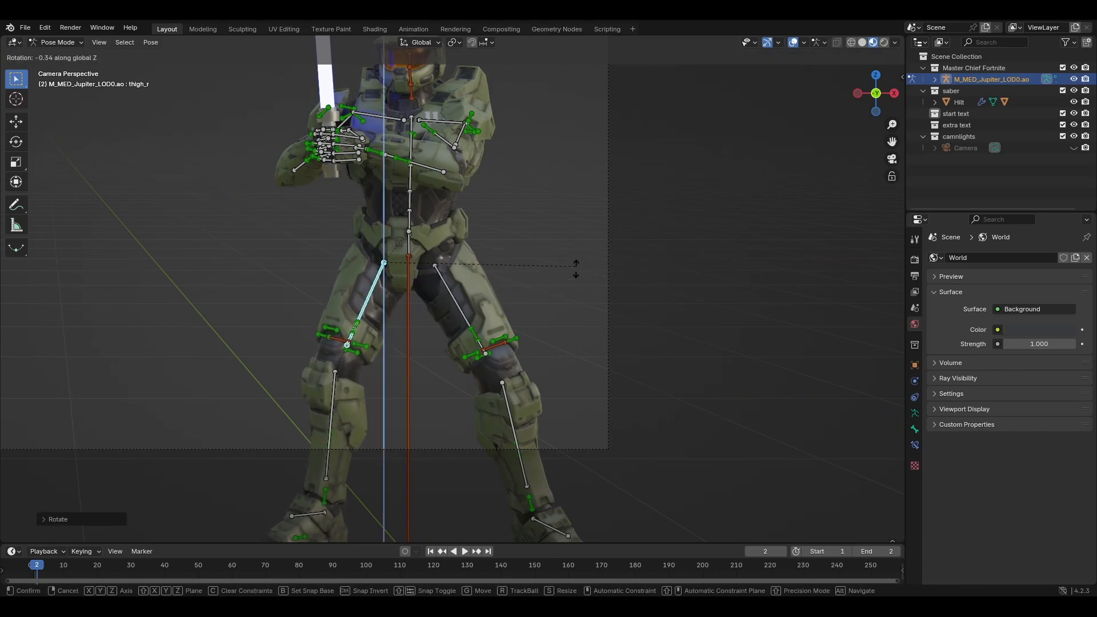
left_click(575, 268)
Straighten the right calf again by rotating its bone about the local Z axis.
left_click(328, 420)
key("r")
key("z")
key("z")
left_click(547, 318)
Rotate the left foot bone about its local Y axis.
scroll(510, 351, "down", 2)
middle_click_drag(509, 352, 528, 376, "shift")
left_click(538, 478)
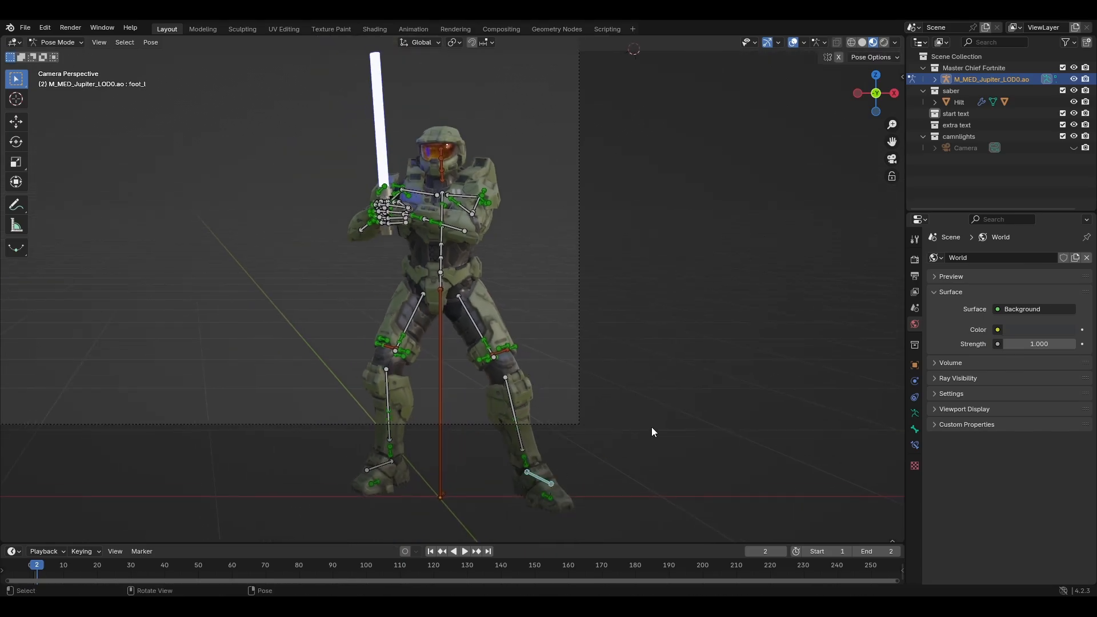
key("r")
key("y")
key("y")
left_click(648, 428)
Rotate the right foot bone about its local X axis.
left_click(378, 466)
key("r")
key("y")
key("x")
key("x")
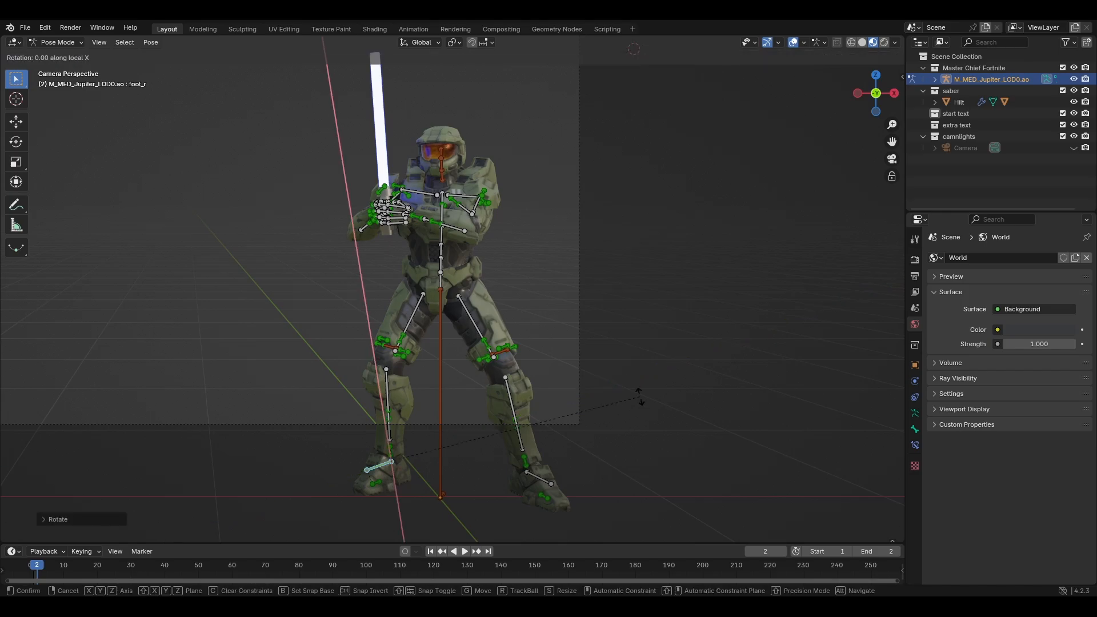
left_click(638, 412)
From a side view of the feet, level the right foot bone by rotating it about its local Z and Y axes.
left_click(543, 479)
middle_click_drag(551, 478, 494, 314)
middle_click_drag(495, 314, 591, 284)
scroll(521, 287, "up", 4)
left_click(436, 311)
key("r")
key("z")
key("z")
left_click(661, 313)
key("r")
key("y")
key("y")
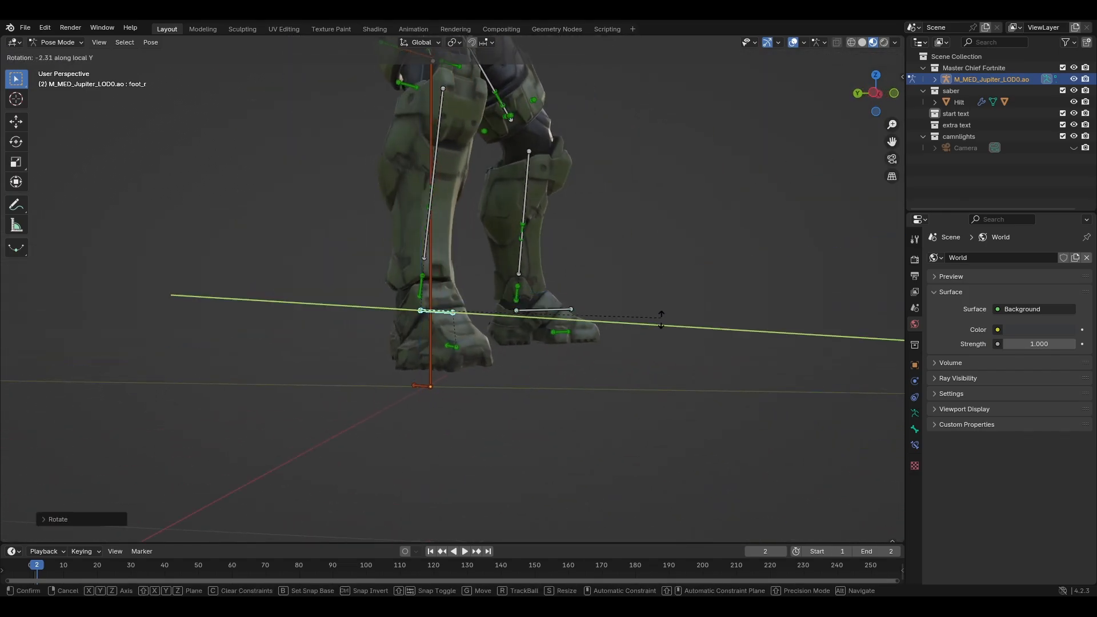
left_click(659, 317)
Level the left foot bone by rotating it about its local Z axis and the global X axis.
middle_click_drag(660, 318, 550, 300)
left_click(591, 318)
key("r")
key("z")
key("z")
left_click(681, 303)
key("r")
key("x")
left_click(686, 307)
Return to the camera view via the camera in Object Mode, and put the armature back in Pose Mode.
scroll(558, 322, "down", 5)
scroll(551, 301, "down", 7)
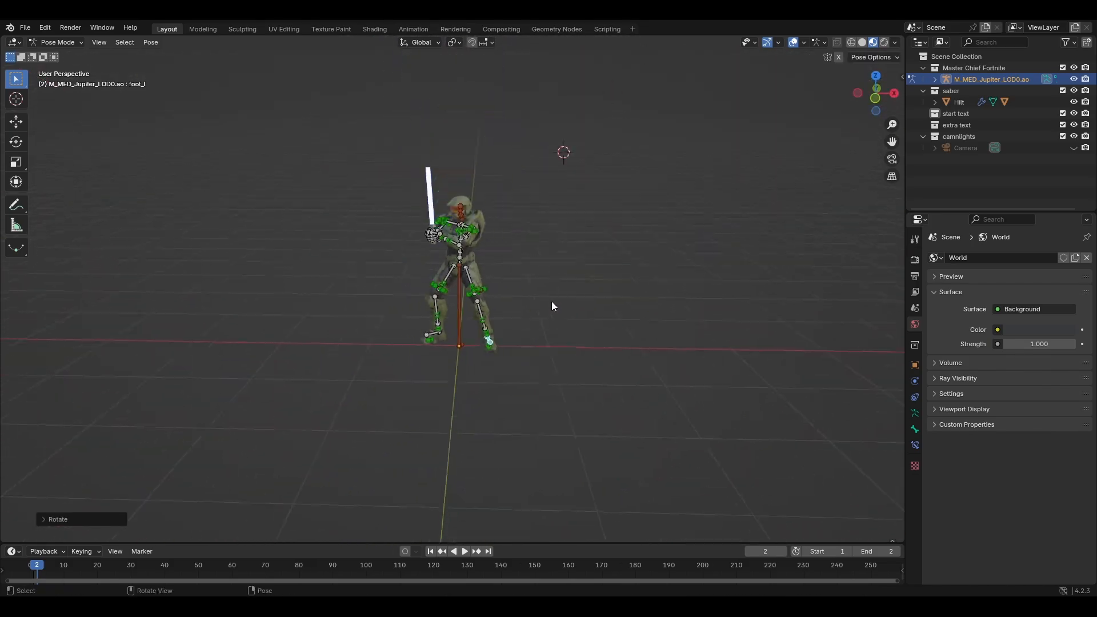
left_click(60, 43)
left_click(57, 56)
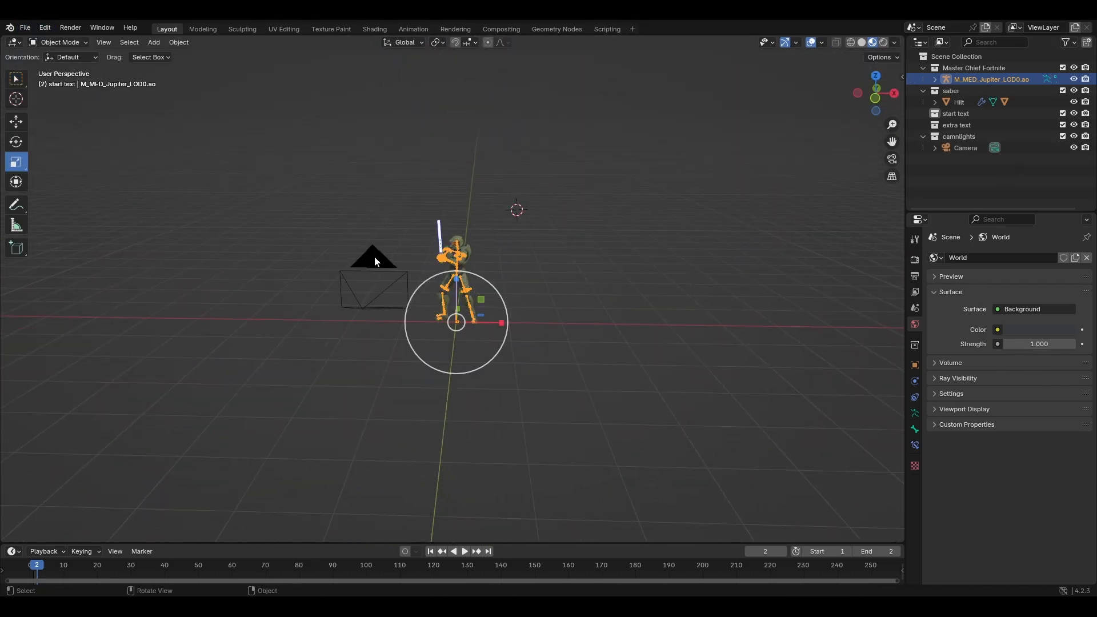
left_click(374, 257)
key("KP_0")
left_click(355, 219)
left_click(59, 42)
left_click(57, 79)
Select the upper-body bones from spine_05 through the arms and turn them about the global Z axis.
scroll(505, 316, "up", 5)
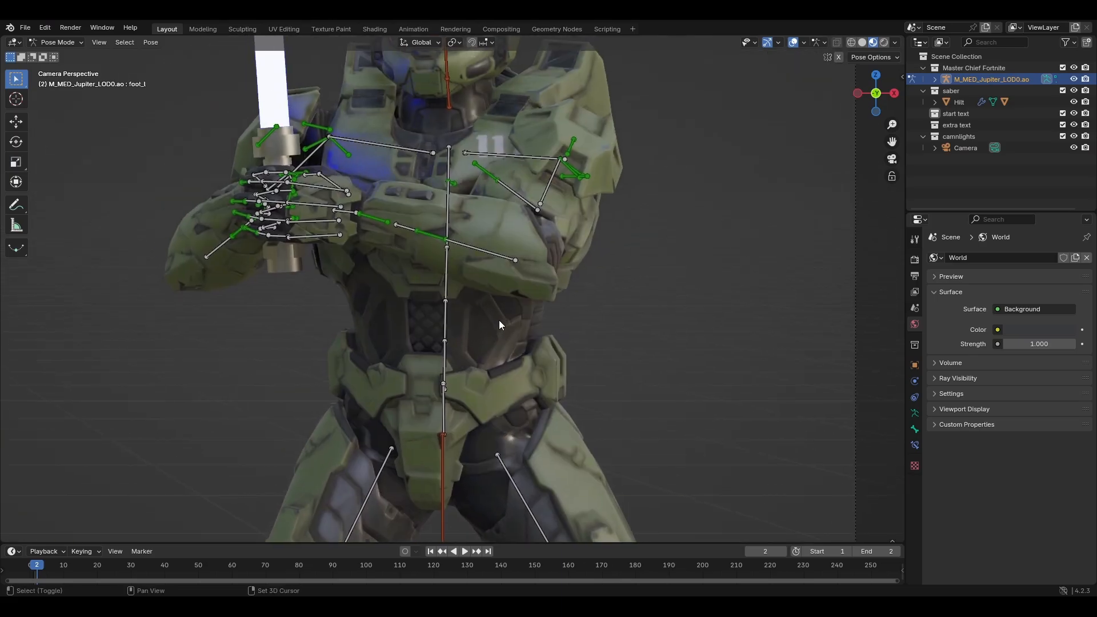
scroll(408, 334, "down", 1)
key("a")
key("r")
key("z")
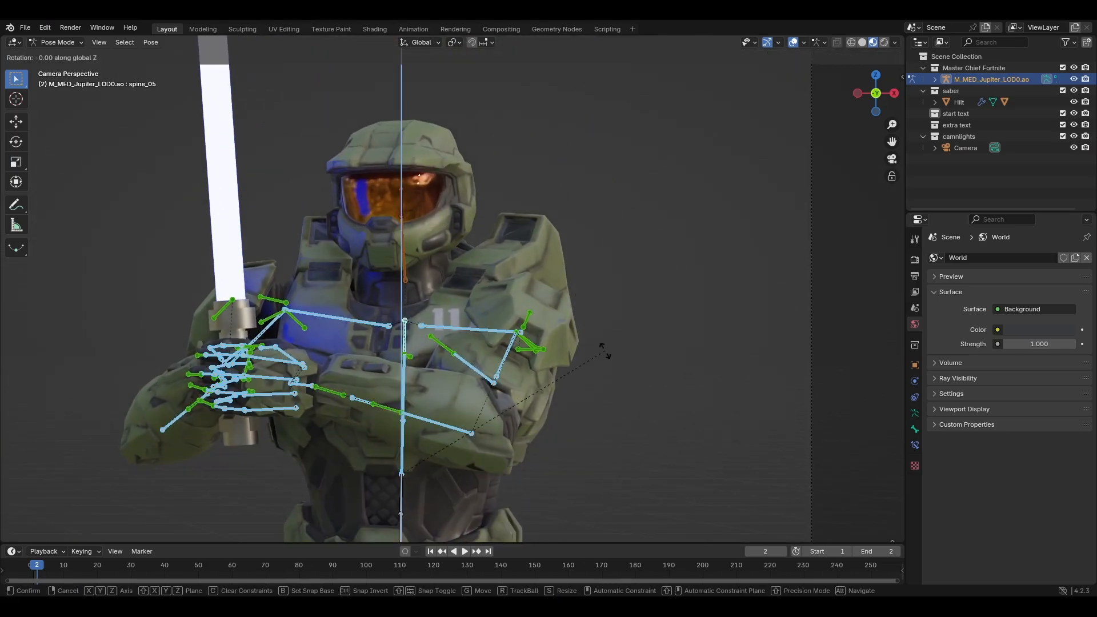
left_click(594, 392)
scroll(585, 412, "down", 4)
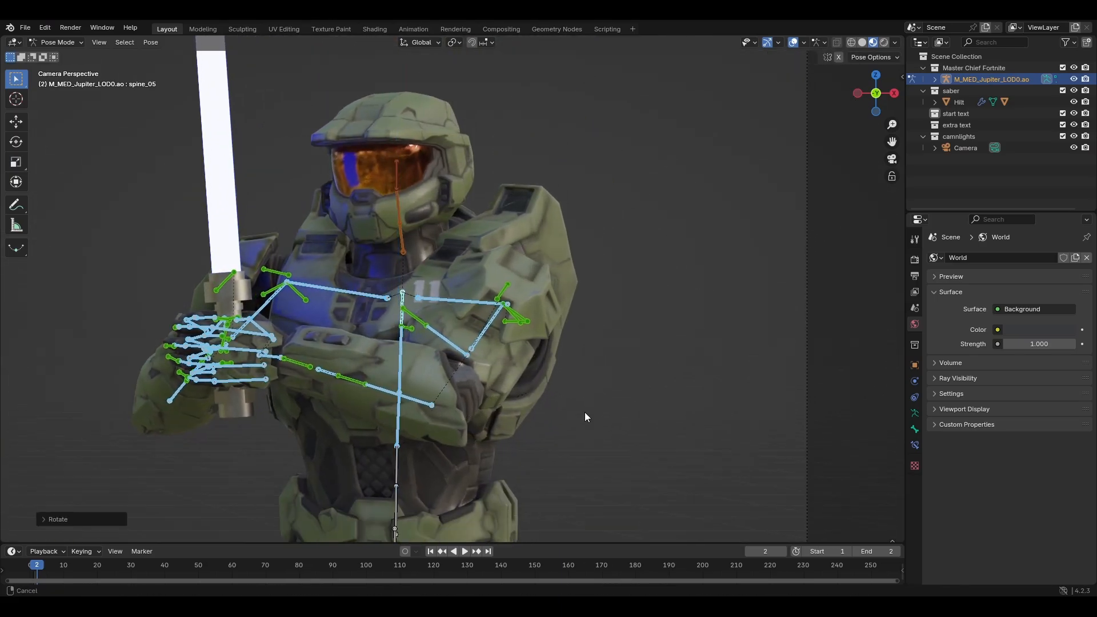
Lean the torso sideways by rotating the spine_01 bone about the global Y axis.
left_click(419, 311)
key("r")
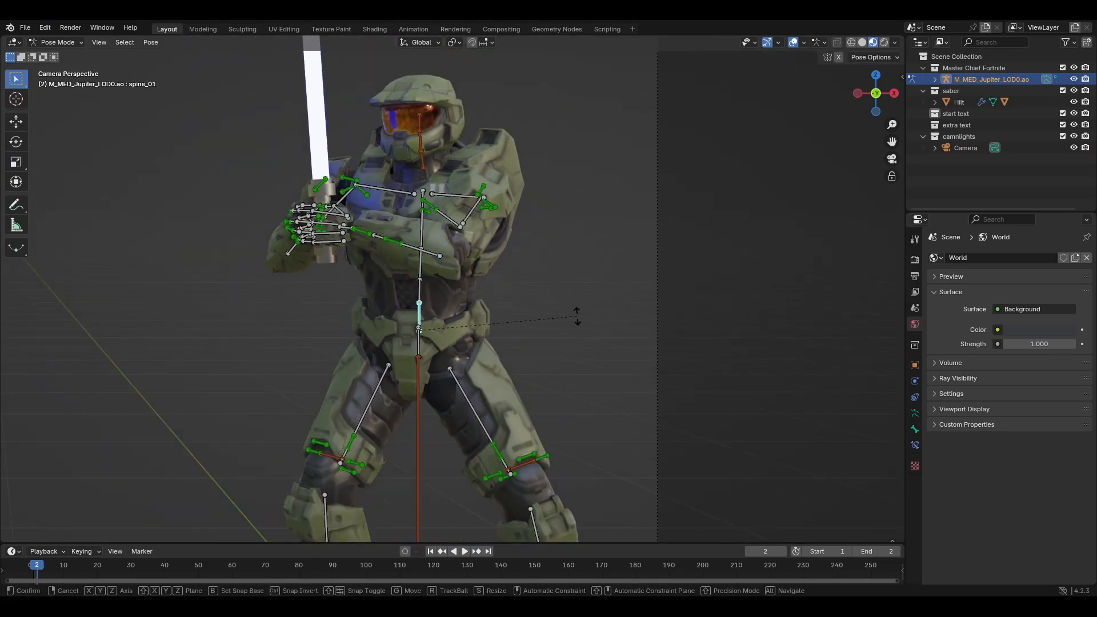
key("y")
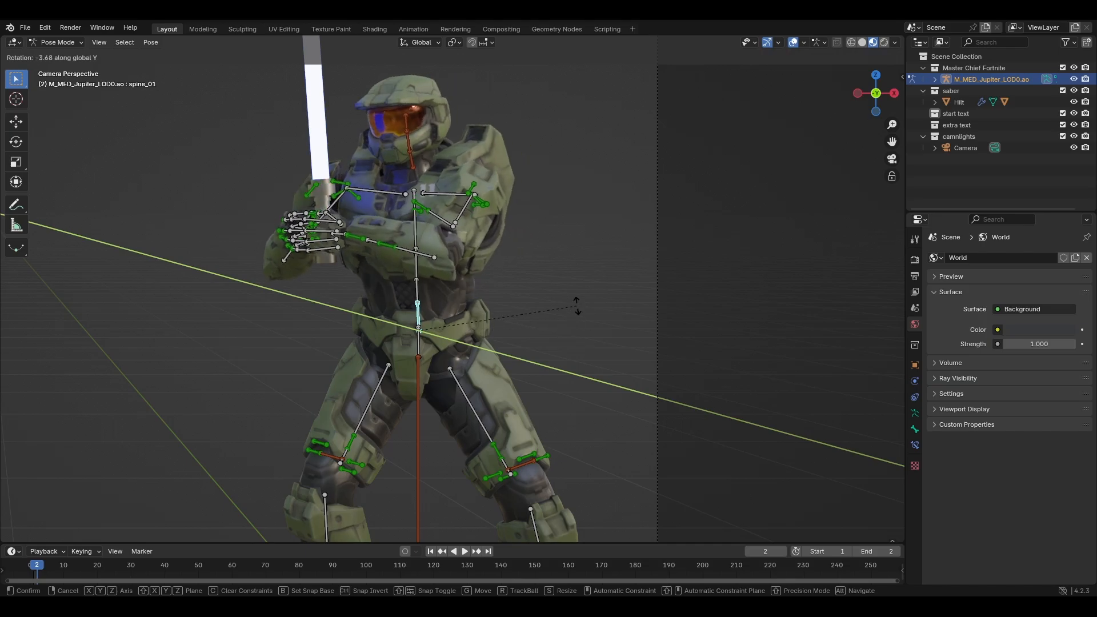
left_click(577, 297)
Tilt the whole body by rotating the root bone about 5.9 degrees around the global Y axis.
left_click(419, 391)
key("r")
key("y")
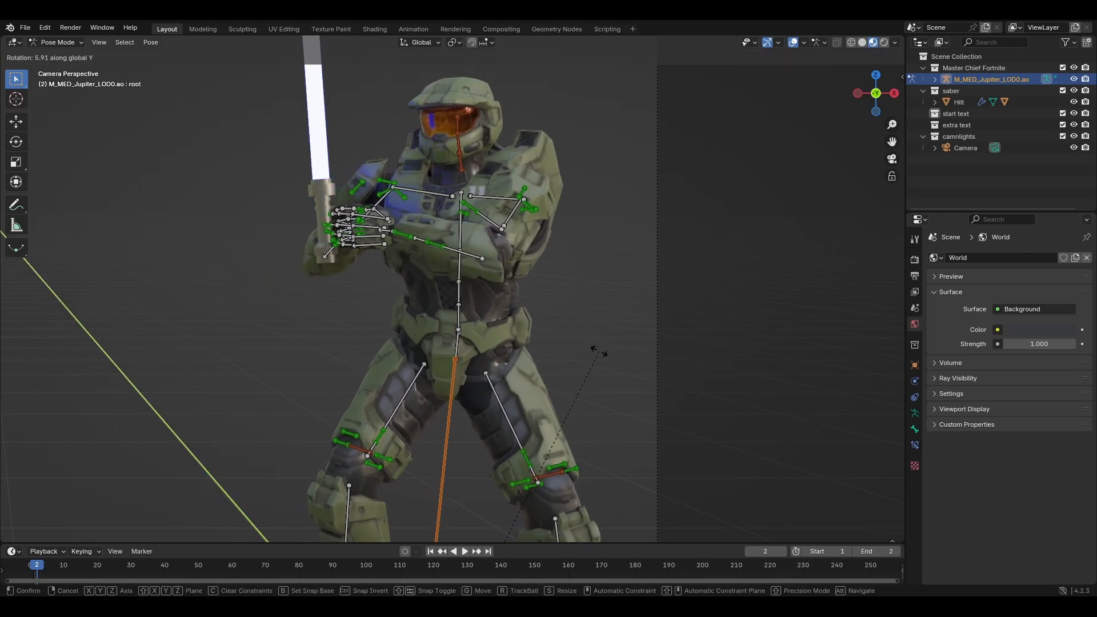
left_click(599, 351)
In Object Mode, select the lightsaber hilt and move it along the Y axis to fit into the hands.
left_click(60, 42)
left_click(59, 56)
left_click(317, 205)
middle_click_drag(310, 229, 605, 321)
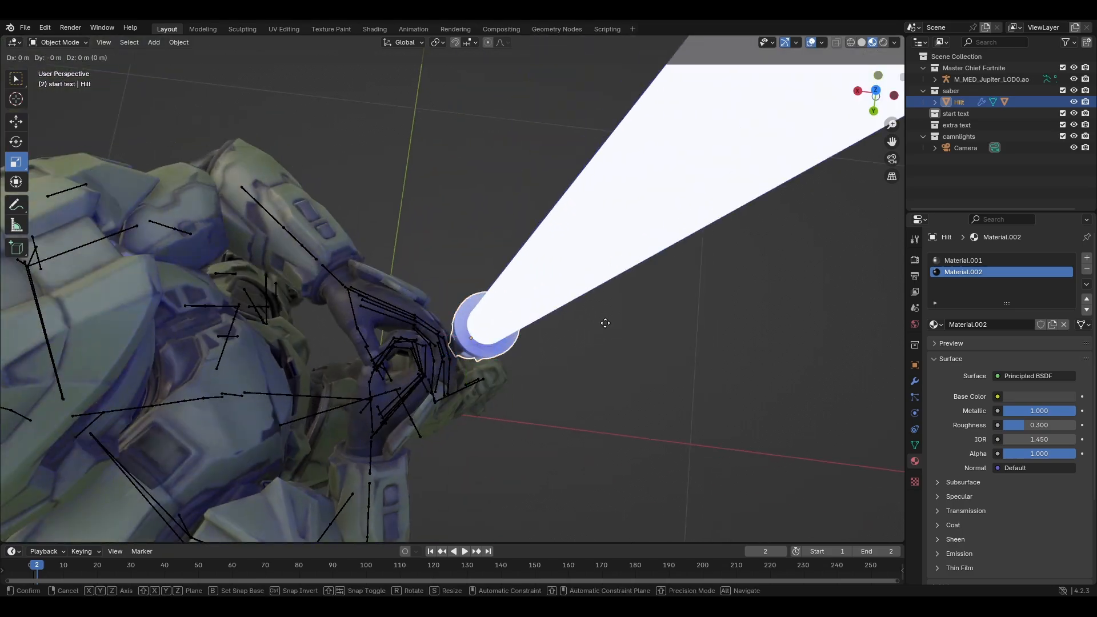
key("g")
key("y")
left_click(603, 362)
middle_click_drag(575, 363, 440, 236)
key("g")
key("y")
left_click(526, 301)
Select the camera, look through it, and put the character's armature back in Pose Mode.
scroll(440, 235, "down", 14)
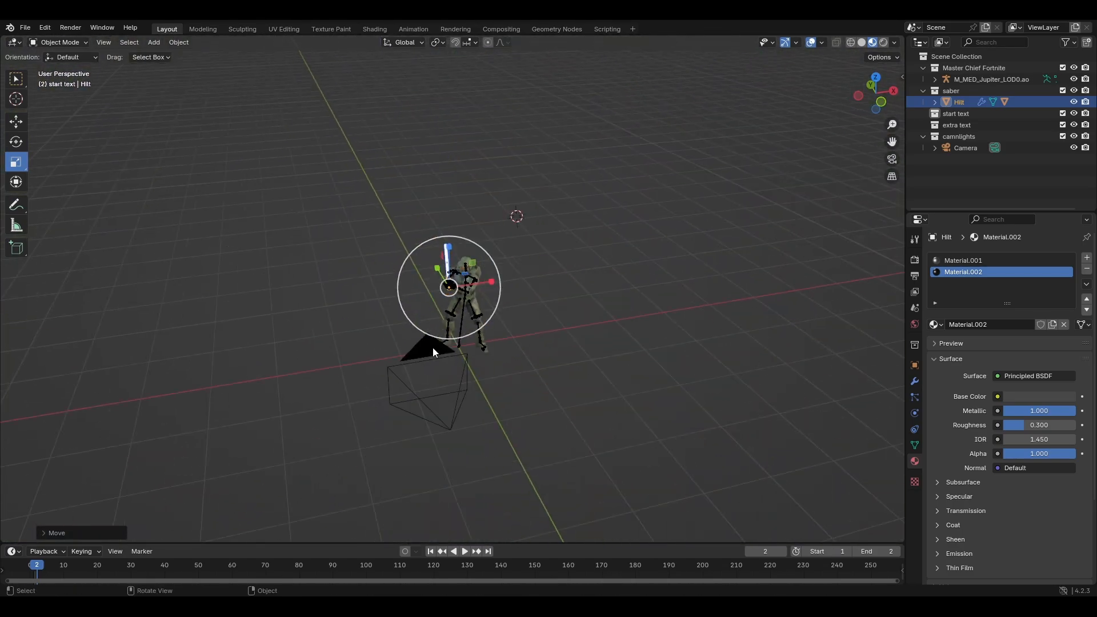
left_click(433, 348)
key("KP_0")
left_click(464, 245)
left_click(59, 42)
left_click(71, 83)
Turn the head toward the camera by rotating the neck bone about the global Z axis.
scroll(486, 103, "up", 4)
middle_click_drag(487, 100, 451, 294, "shift")
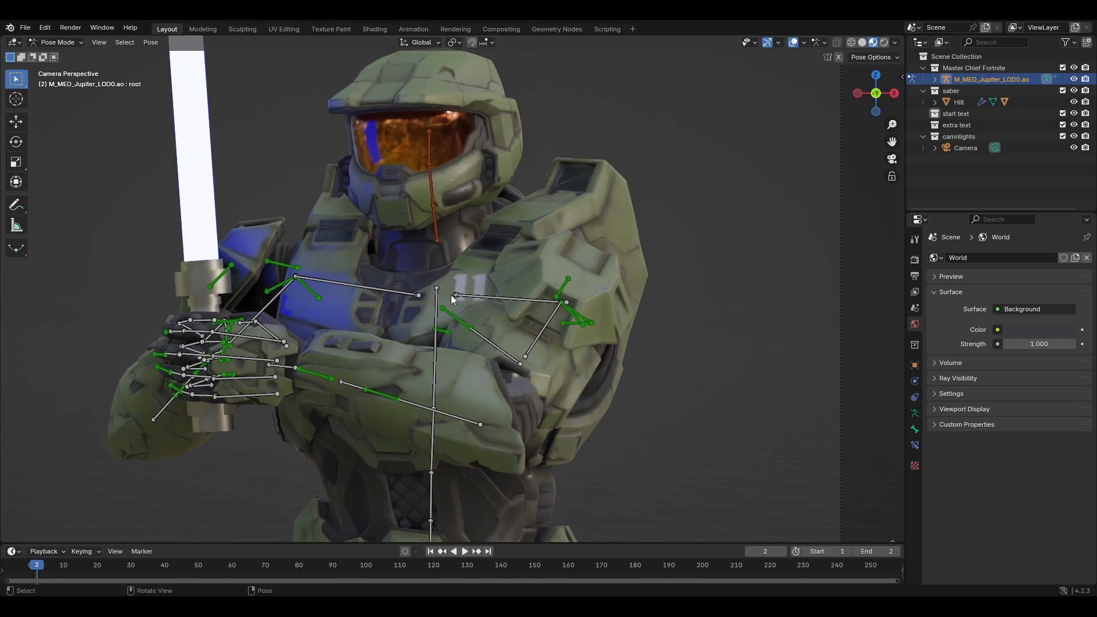
left_click(431, 239)
key("r")
key("z")
left_click(585, 252)
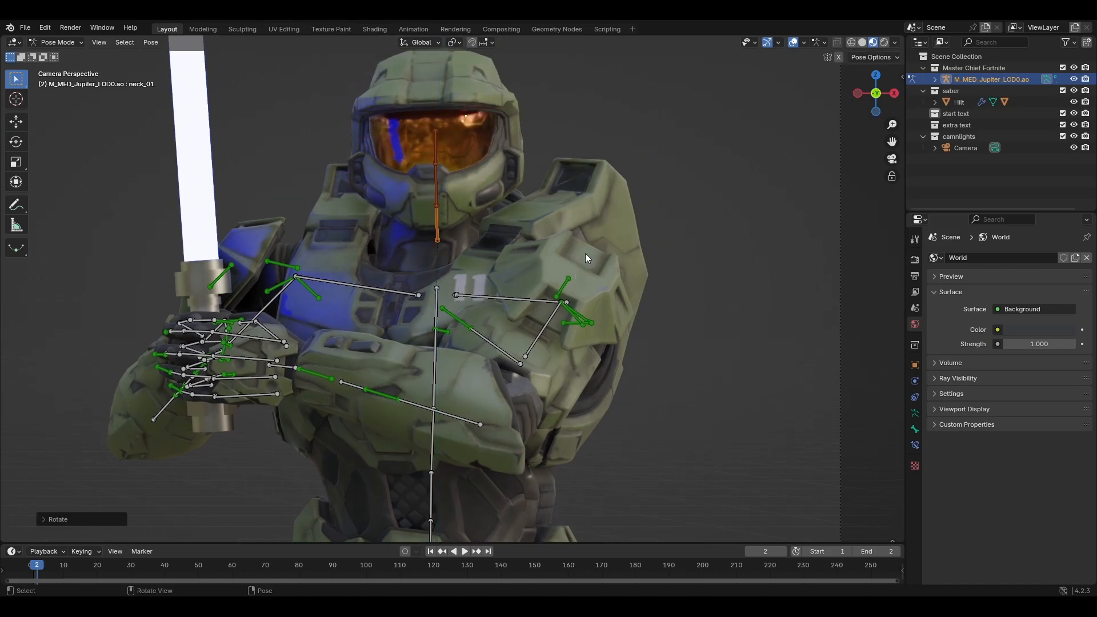
Tilt the neck bone by about -4.8 degrees around the global Y axis and pitch it about the X axis.
key("r")
key("x")
key("y")
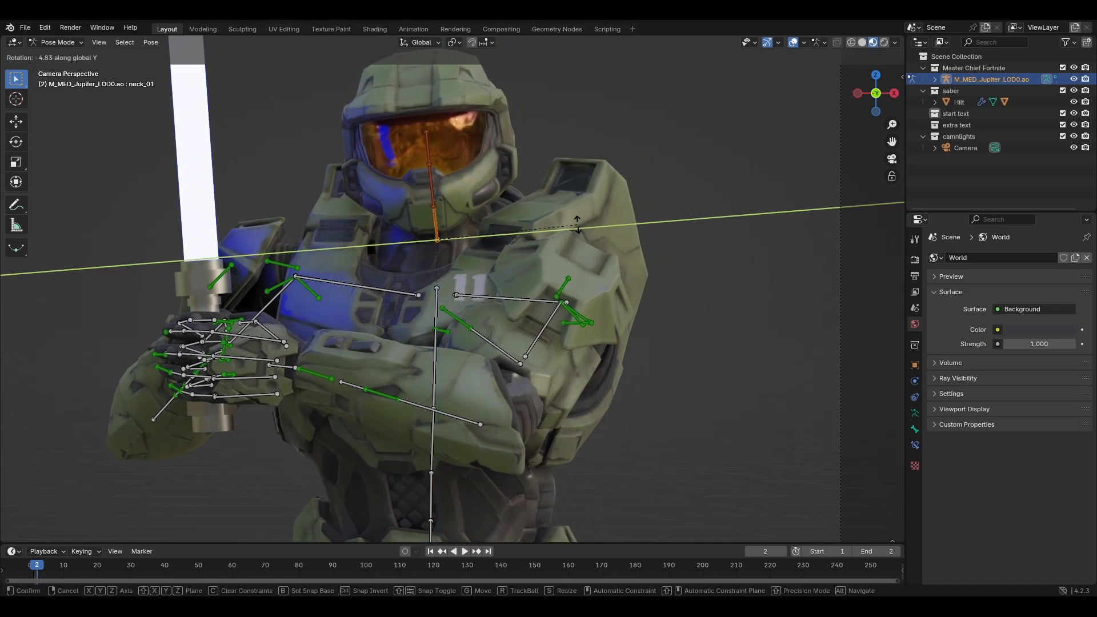
left_click(575, 224)
key("r")
key("x")
left_click(554, 233)
Readjust the left thigh bone by rotating it about the global Y and Z axes.
middle_click_drag(554, 234, 508, 132, "shift")
scroll(505, 272, "down", 6)
middle_click_drag(507, 380, 507, 346, "shift")
scroll(507, 346, "up", 1)
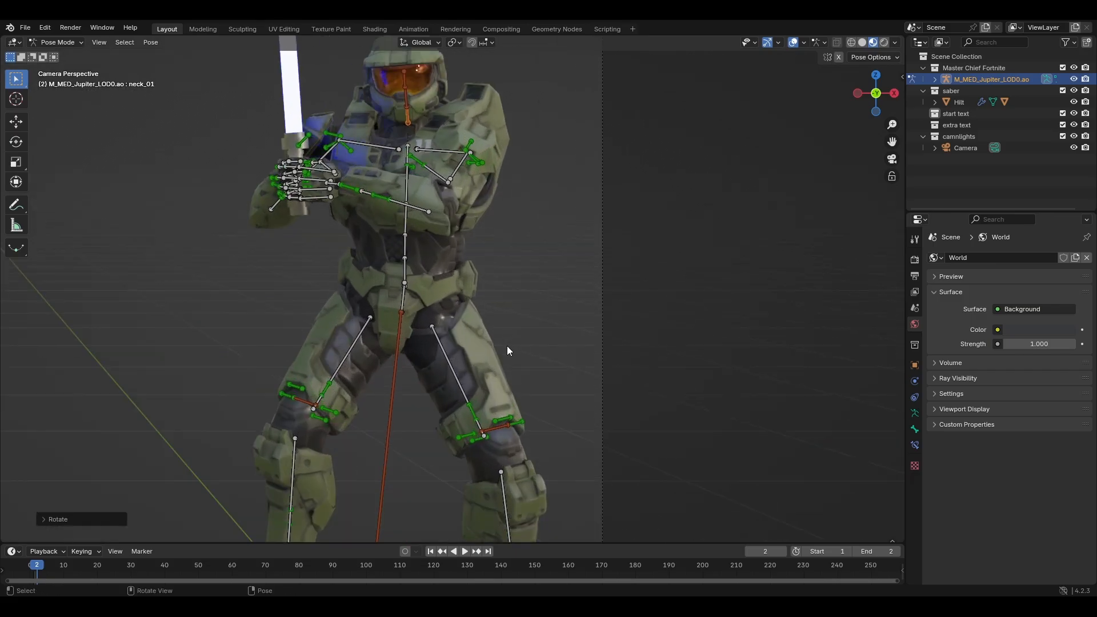
scroll(507, 350, "down", 3)
left_click(453, 308)
key("r")
key("y")
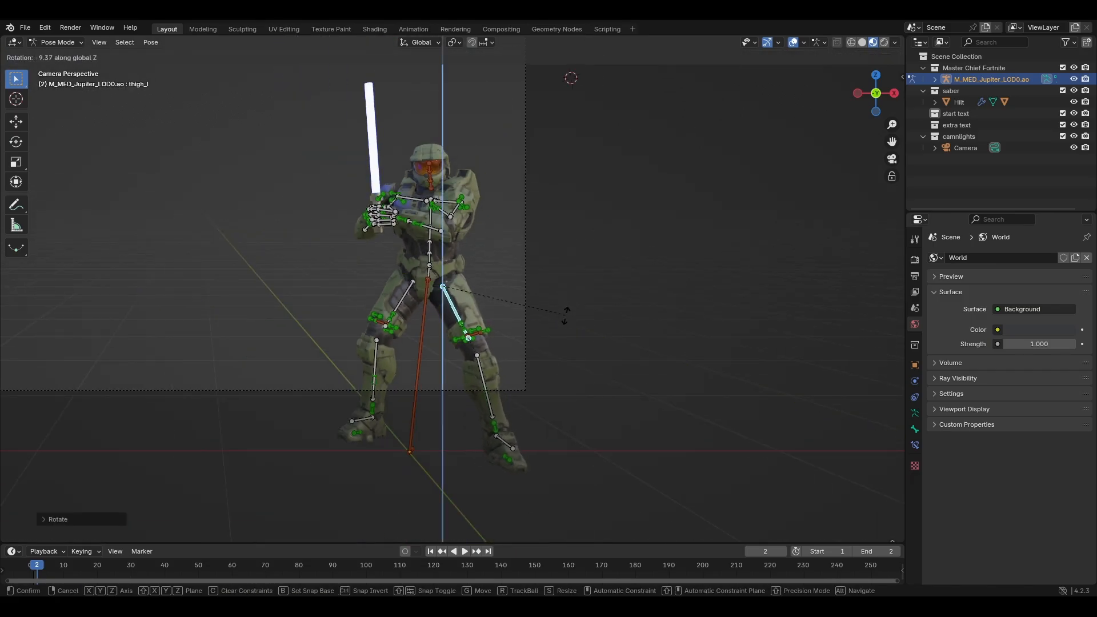
left_click(559, 316)
left_click(552, 312)
Rotate the left foot bone by about 4 degrees around the global Y axis.
left_click(514, 439)
key("r")
key("y")
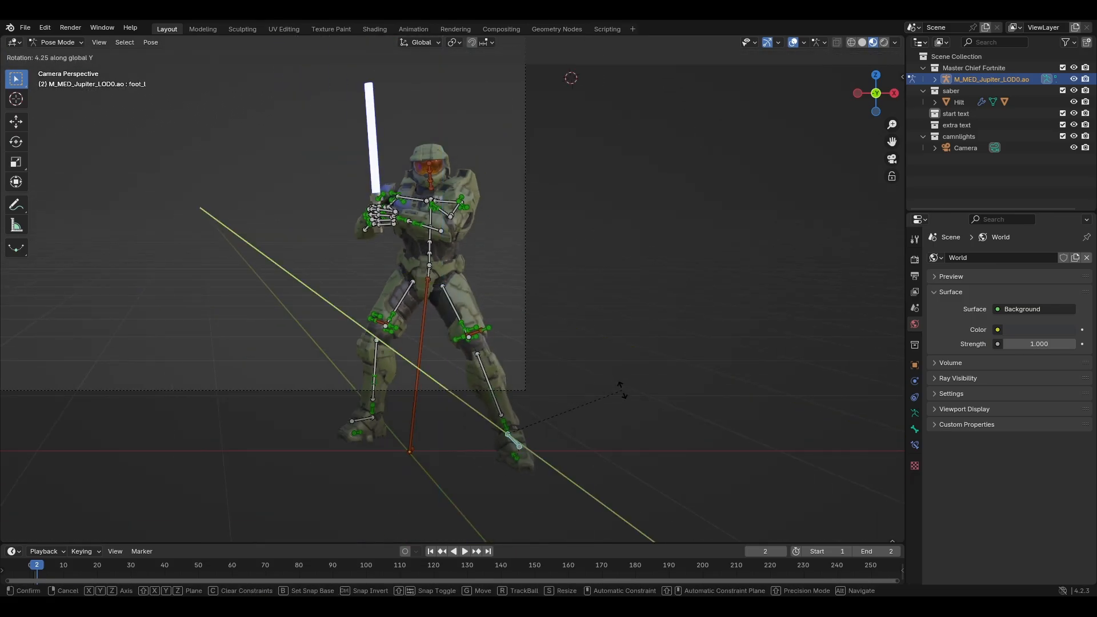
left_click(621, 390)
Spread the right leg further by rotating the right thigh bone about the global Y and Z axes.
left_click(402, 298)
key("r")
key("y")
left_click(593, 311)
key("r")
key("z")
left_click(565, 274)
key("r")
key("y")
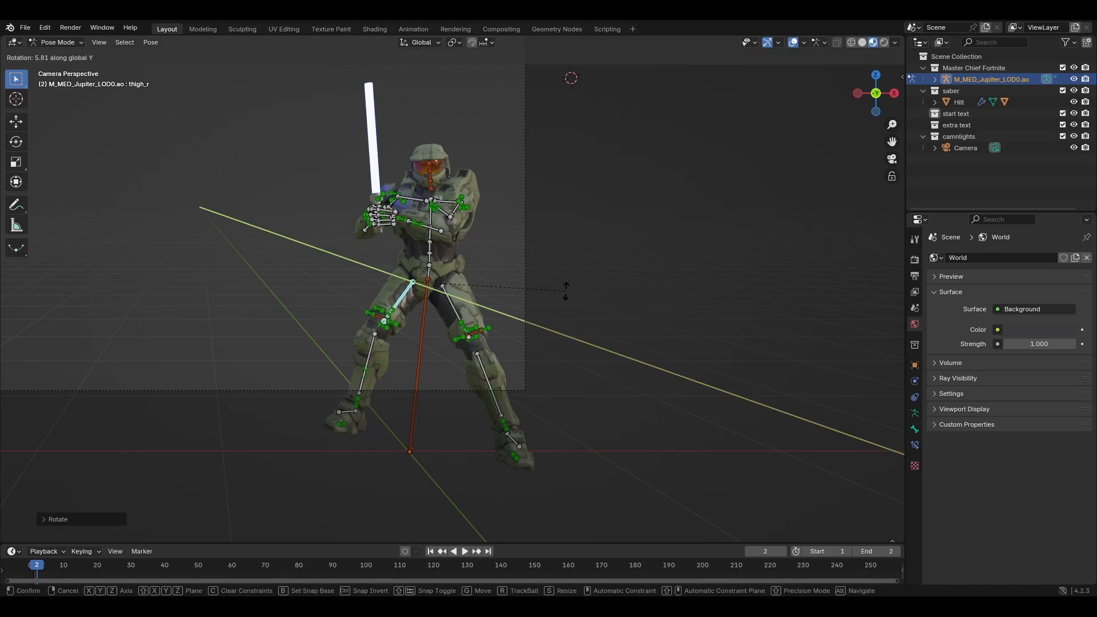
left_click(564, 288)
Rotate the right foot bone about the global X axis and its local Y axis.
left_click(348, 413)
key("r")
key("x")
left_click(527, 433)
key("r")
key("y")
key("y")
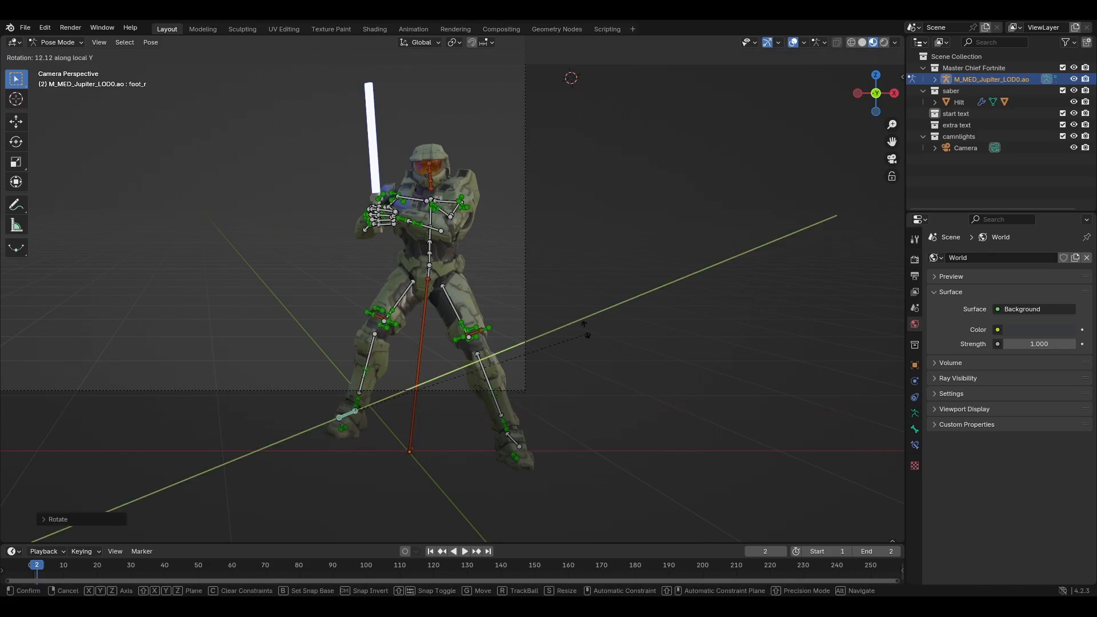
left_click(514, 319)
Make the start text collection active and switch the armature from Pose Mode to Object Mode.
middle_click_drag(490, 291, 725, 363, "shift")
scroll(516, 311, "up", 1)
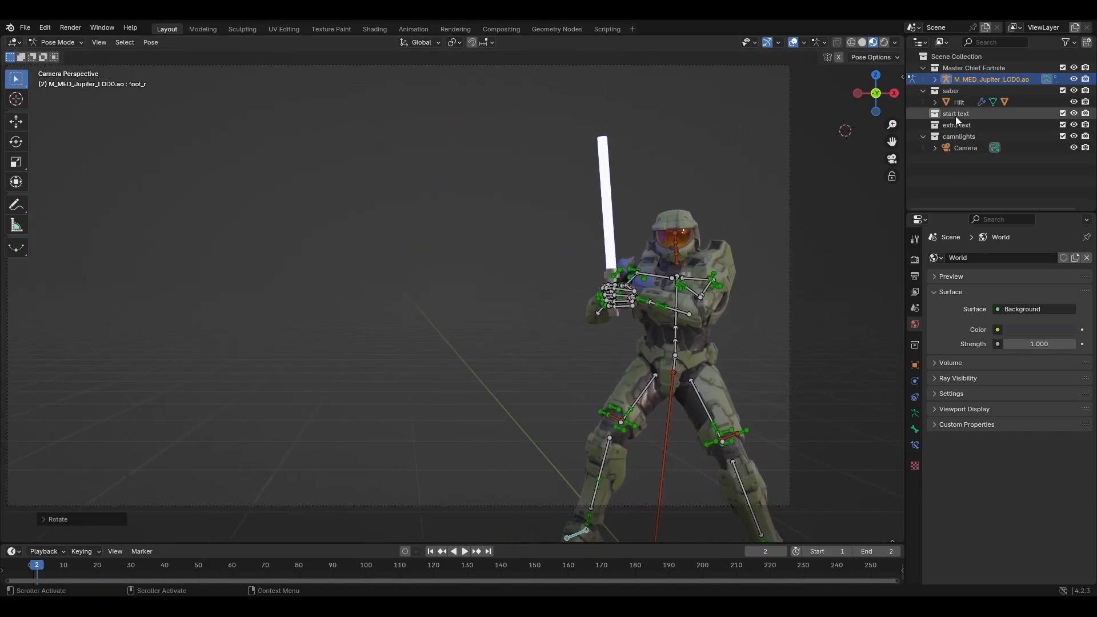
left_click(956, 115)
scroll(522, 311, "down", 2)
middle_click_drag(522, 311, 549, 321, "shift")
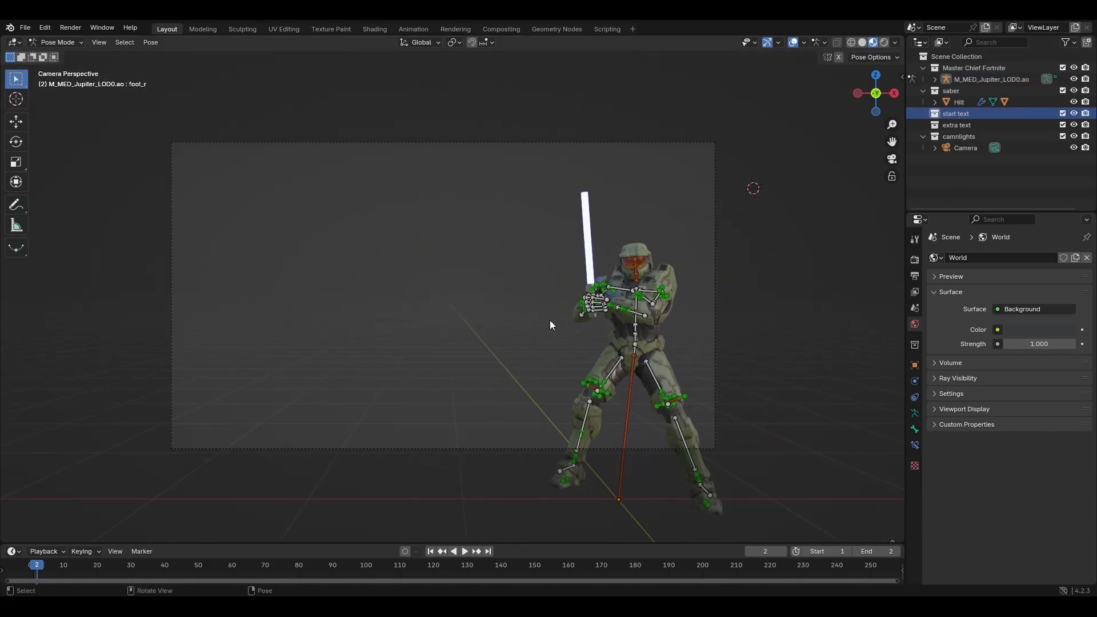
scroll(550, 325, "up", 1)
left_click(57, 43)
left_click(57, 54)
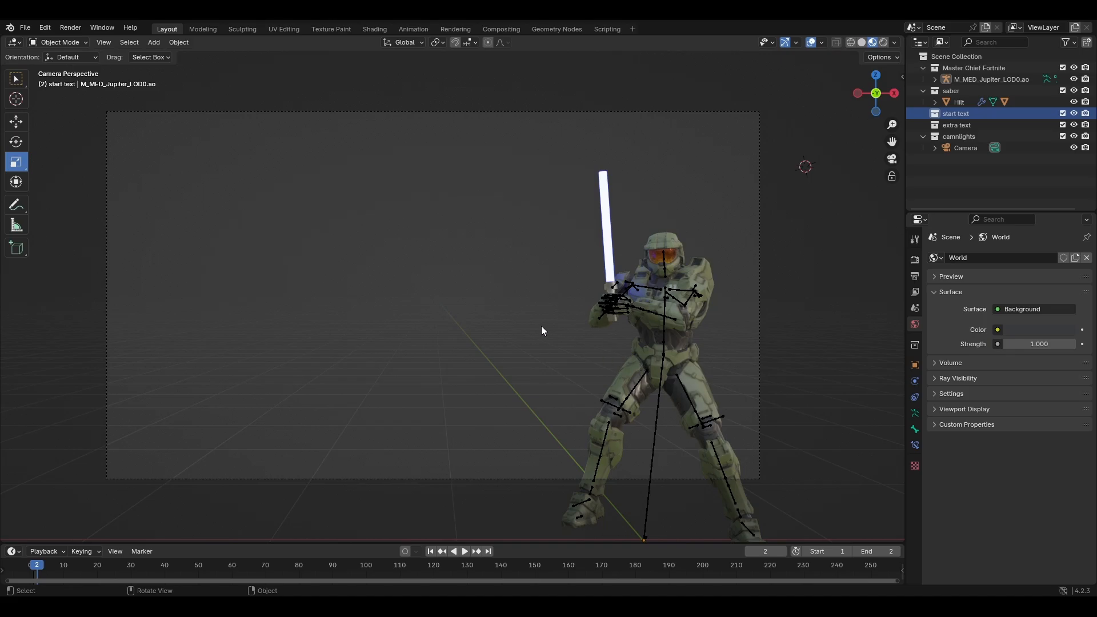
Hide the character's armature while keeping its body and helmet meshes visible.
left_click(935, 80)
left_click(1072, 116)
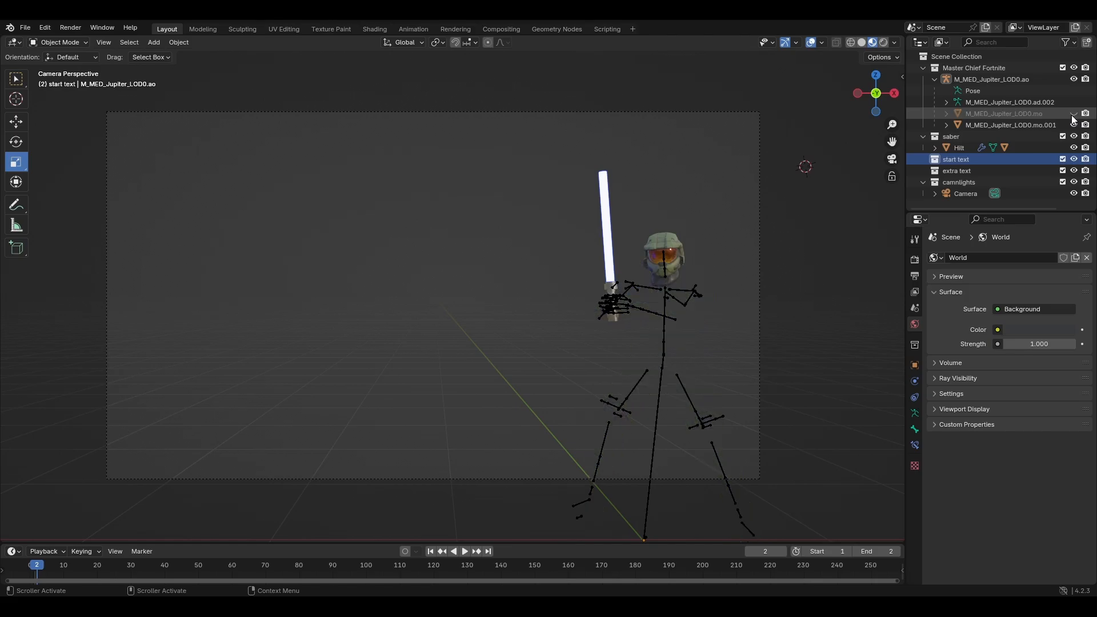
left_click(1072, 116)
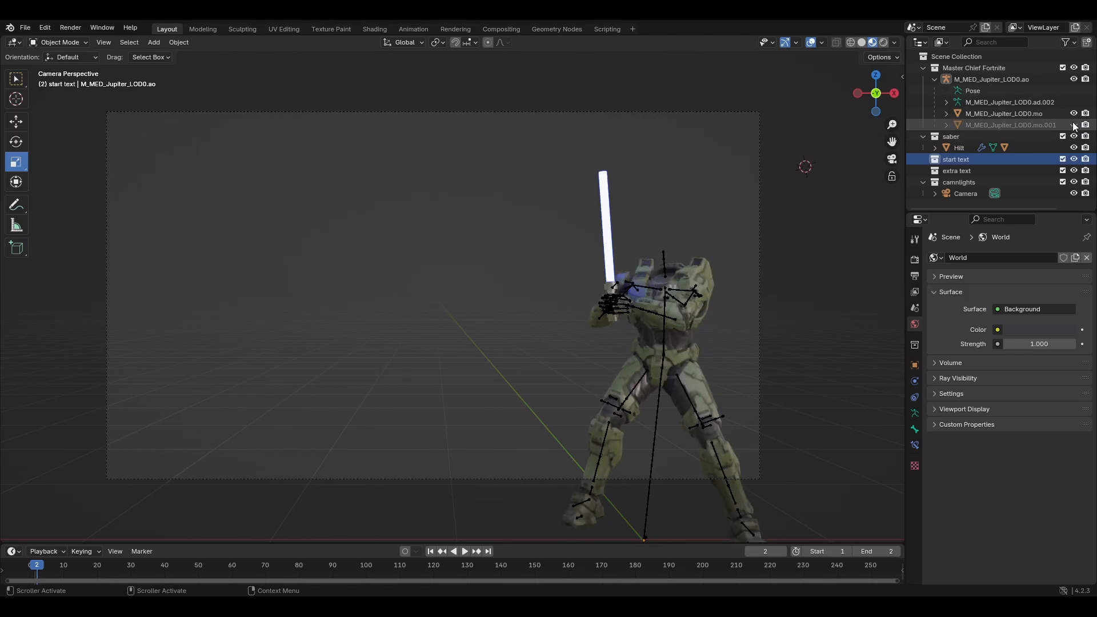
left_click(1073, 125)
left_click(934, 79)
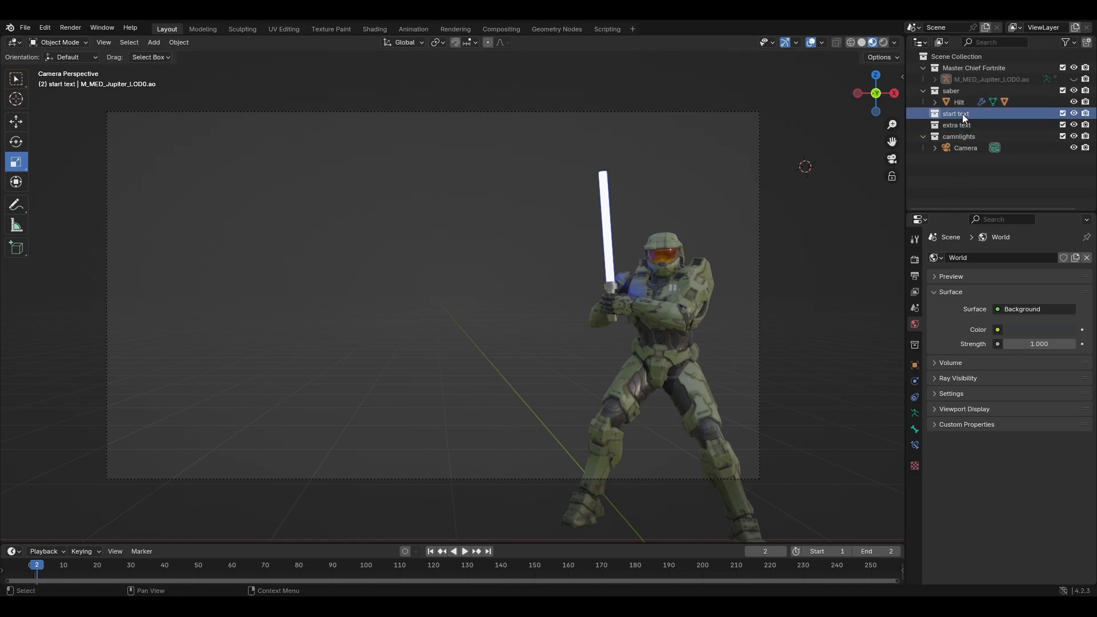
Add a text object to the start text collection and change its wording to "starting soon".
key("shift+a")
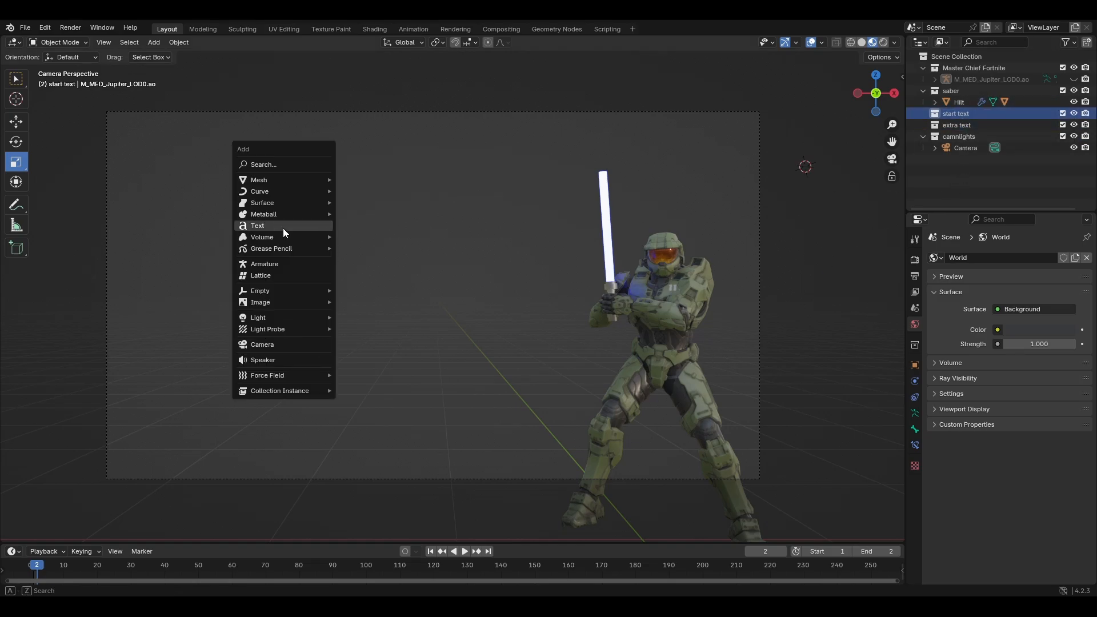
left_click(283, 228)
middle_click_drag(719, 332, 354, 375)
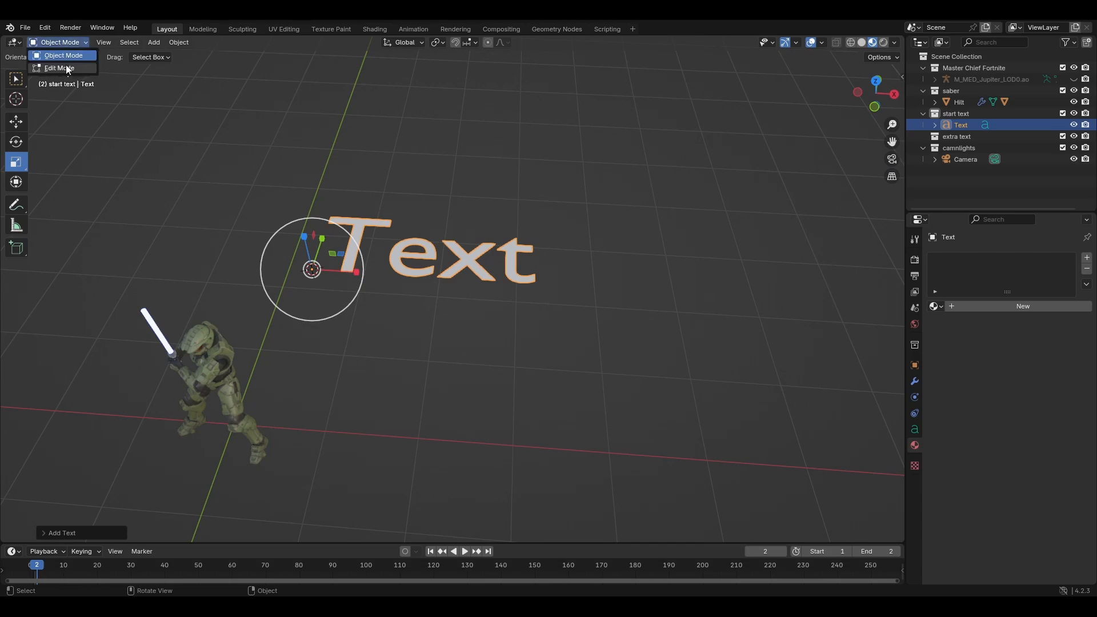
left_click(66, 70)
key("BackSpace")
type("starting soon")
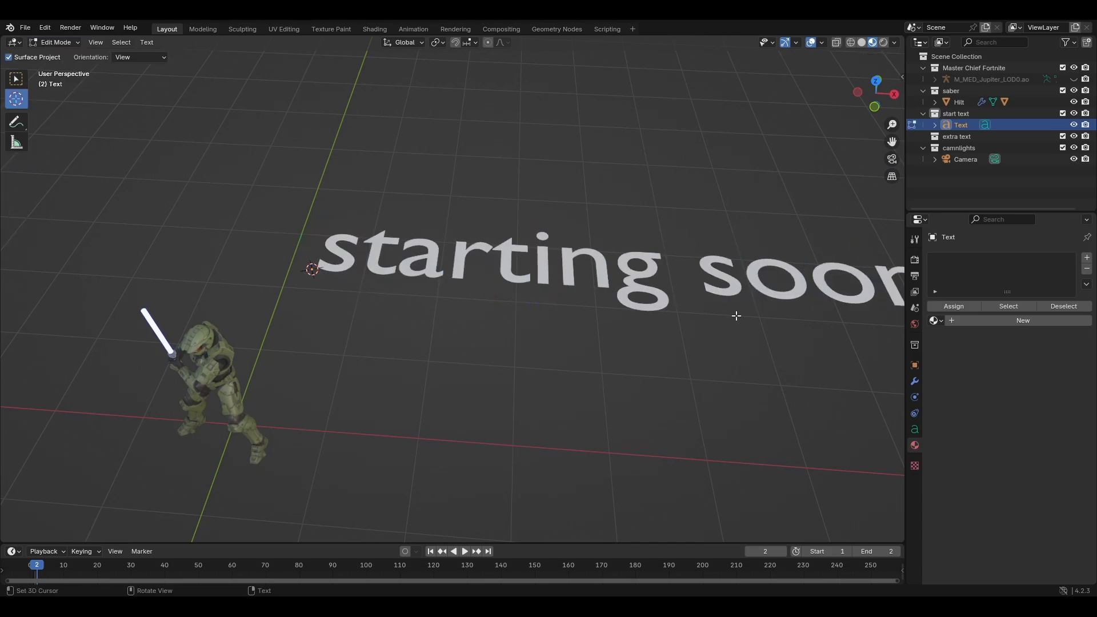
scroll(735, 314, "down", 2)
key("Tab")
Set the text's regular font to BigNoodleTitling.
left_click(915, 429)
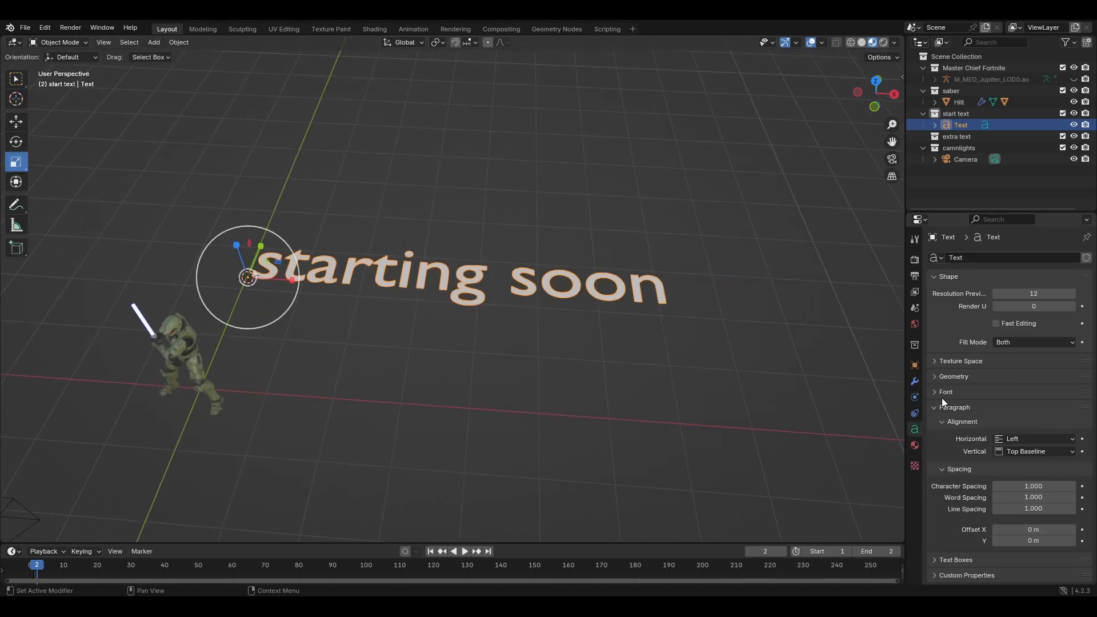
left_click(942, 395)
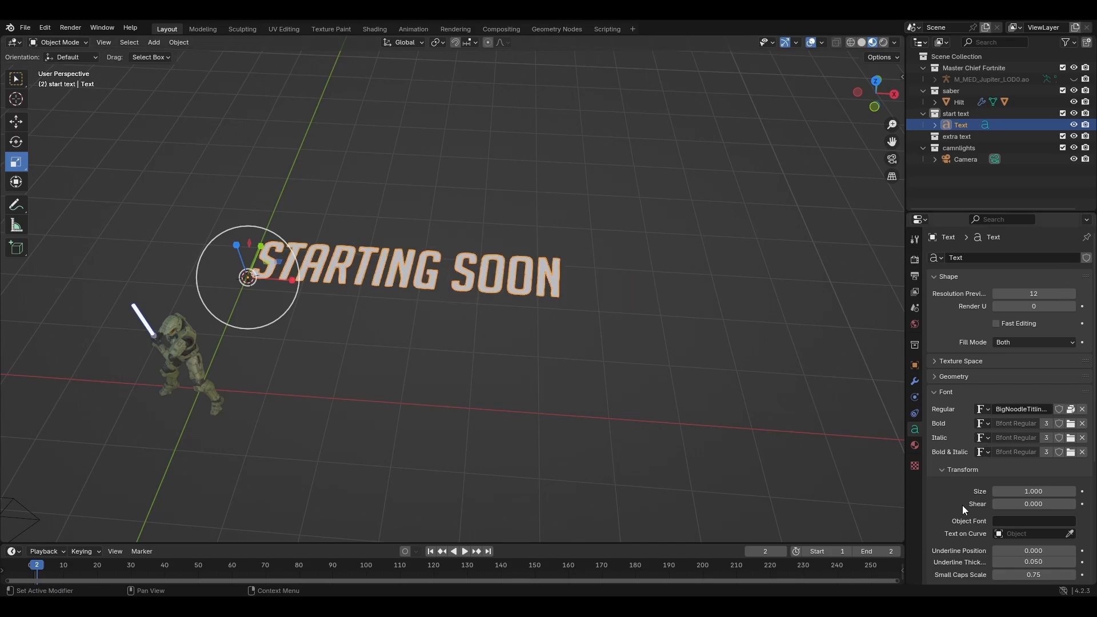
scroll(962, 505, "down", 3)
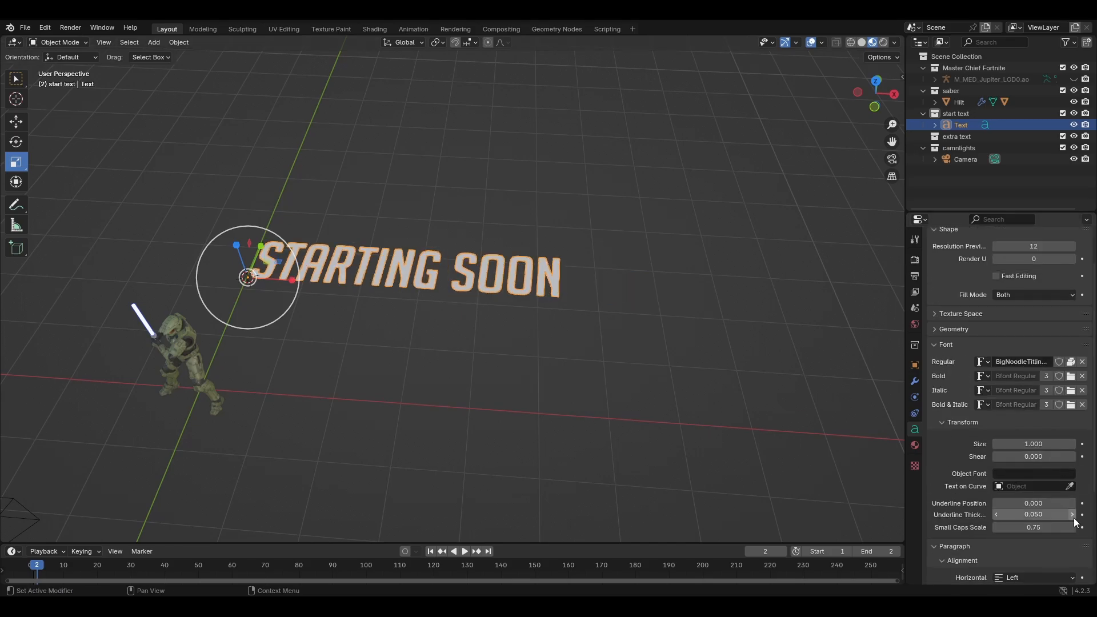
scroll(974, 475, "up", 3)
Extrude the starting soon text by 0.05 m.
left_click(948, 377)
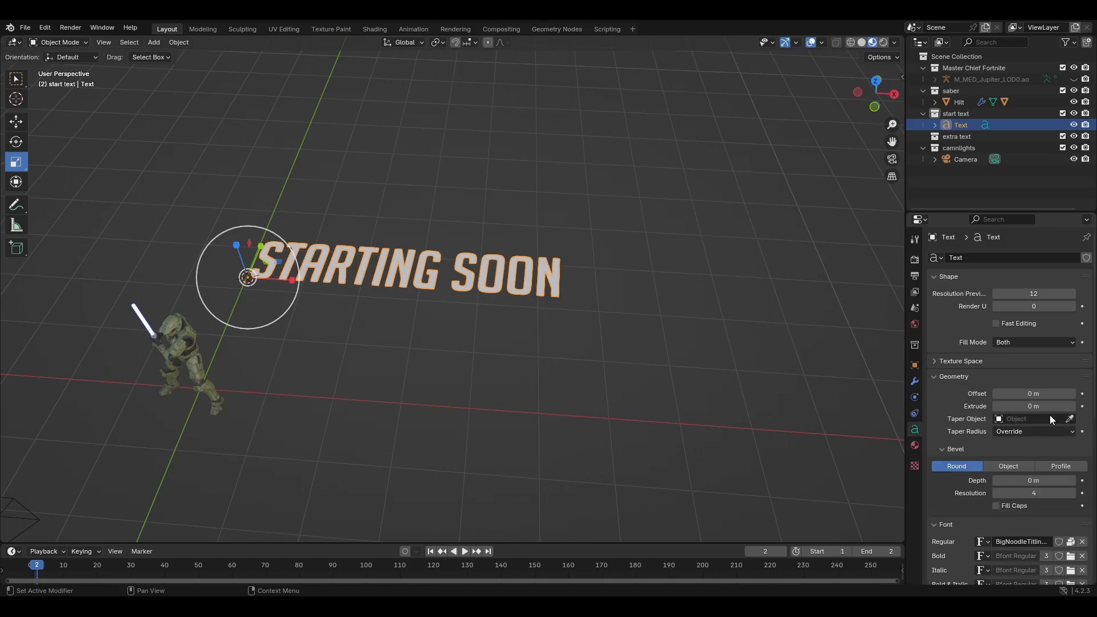
left_click_drag(1050, 407, 1062, 407)
middle_click_drag(523, 372, 365, 306)
scroll(365, 306, "down", 3)
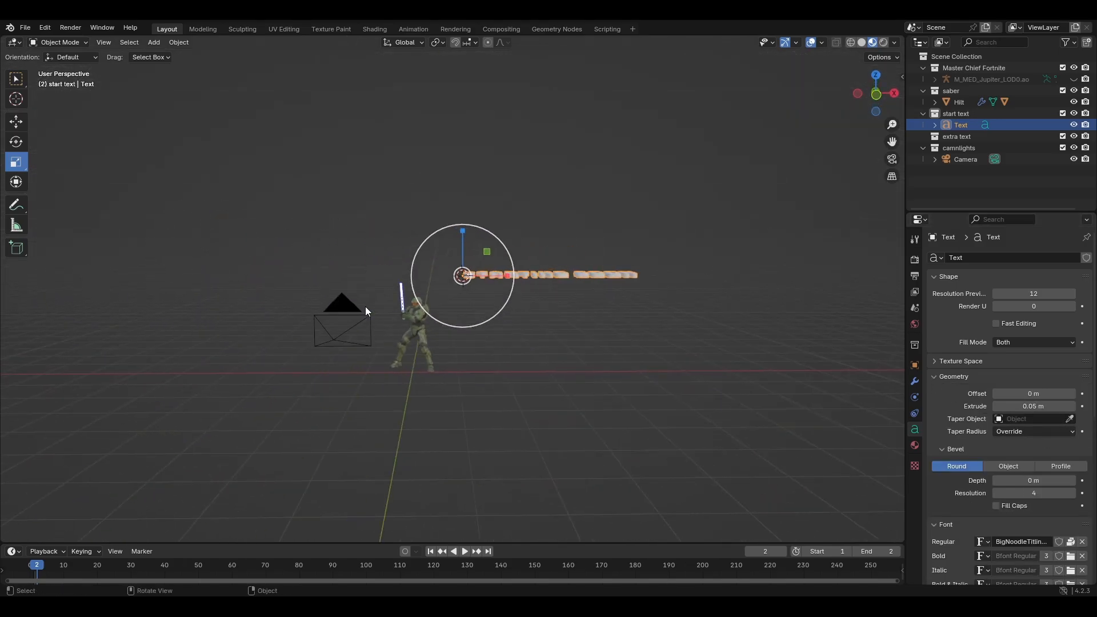
left_click(104, 29)
left_click(349, 344)
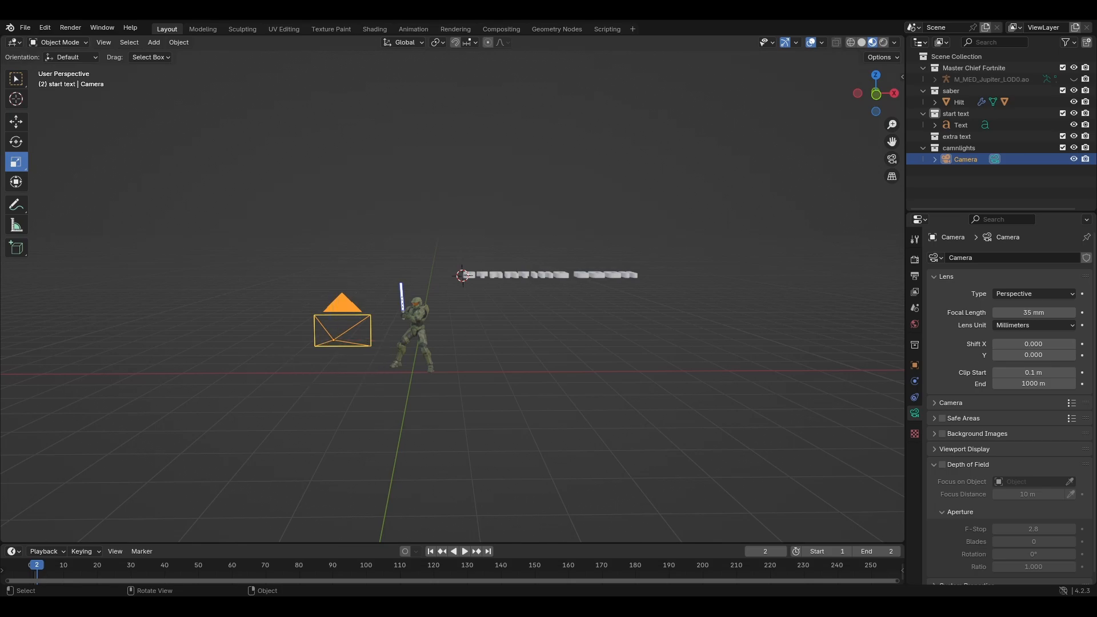
Stand the starting soon text upright by setting its X rotation to 90°.
left_click(566, 277)
middle_click_drag(566, 278, 569, 286)
key("r")
key("x")
left_click(735, 285)
key("n")
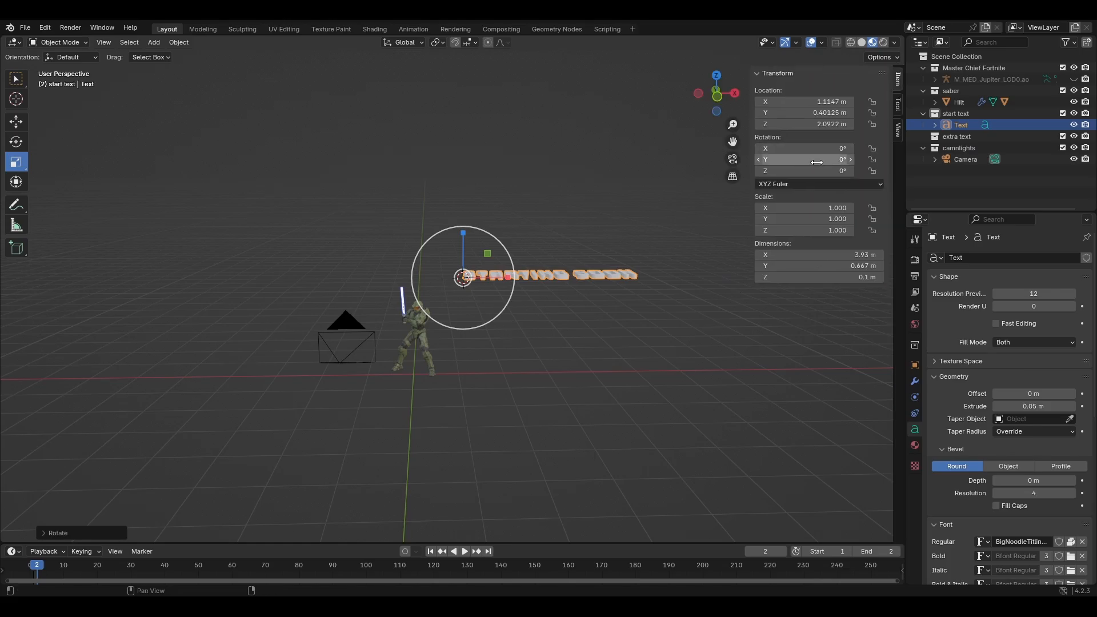
double_click(803, 150)
type("90")
key("Return")
Scale the text down to about 0.52 and move it to about X -2.91 m and Z 1.63 m.
key("s")
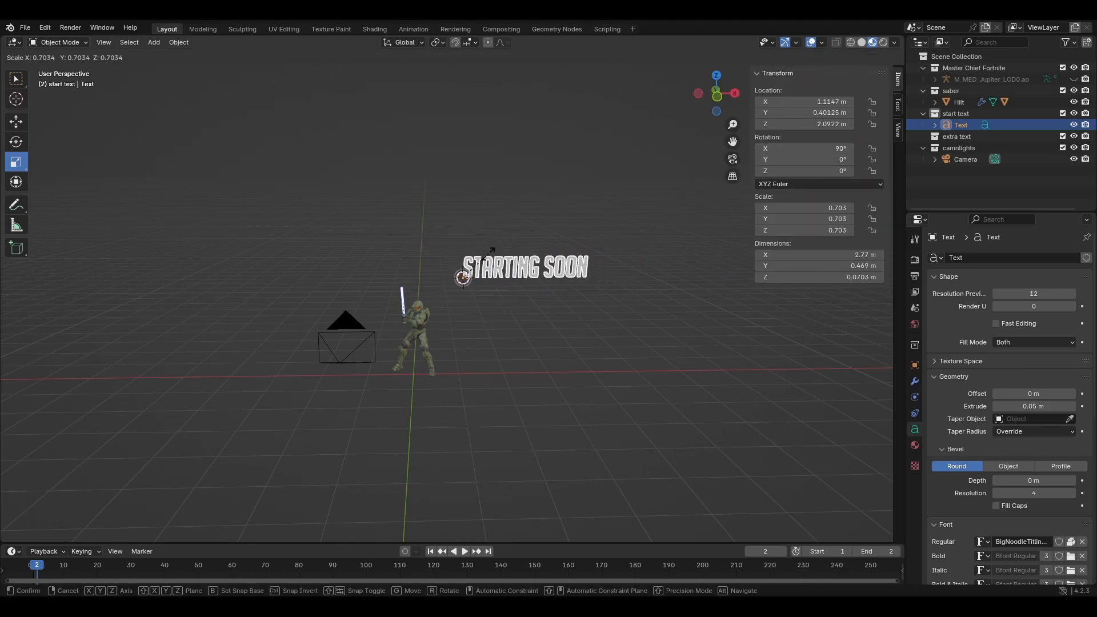
left_click(333, 251)
key("g")
key("x")
left_click(500, 232)
key("g")
key("z")
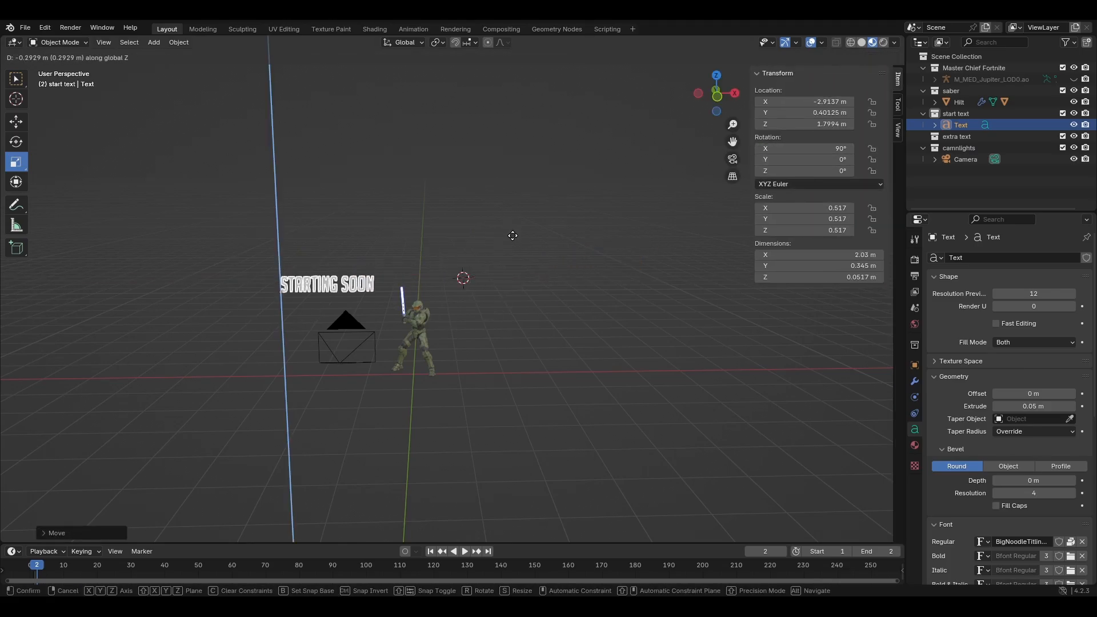
left_click(375, 297)
Shrink the text further to a scale of about 0.426 and shift it along X to about -2.76 m.
key("s")
left_click(466, 270)
key("g")
key("x")
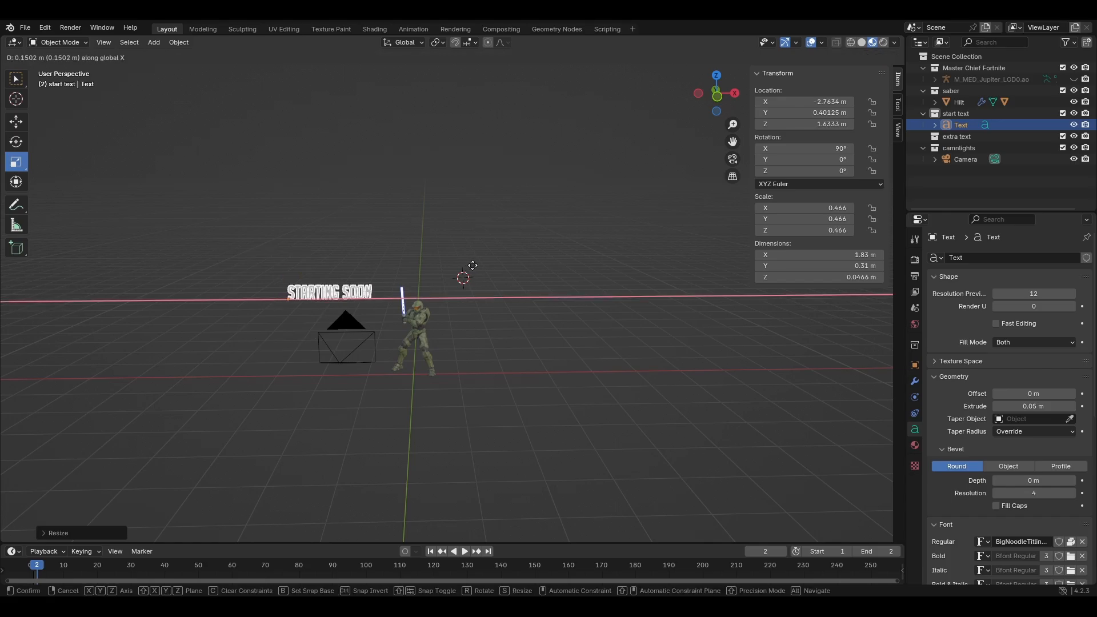
left_click(472, 265)
left_click(324, 272)
scroll(324, 273, "up", 4)
middle_click_drag(320, 251, 492, 267, "shift")
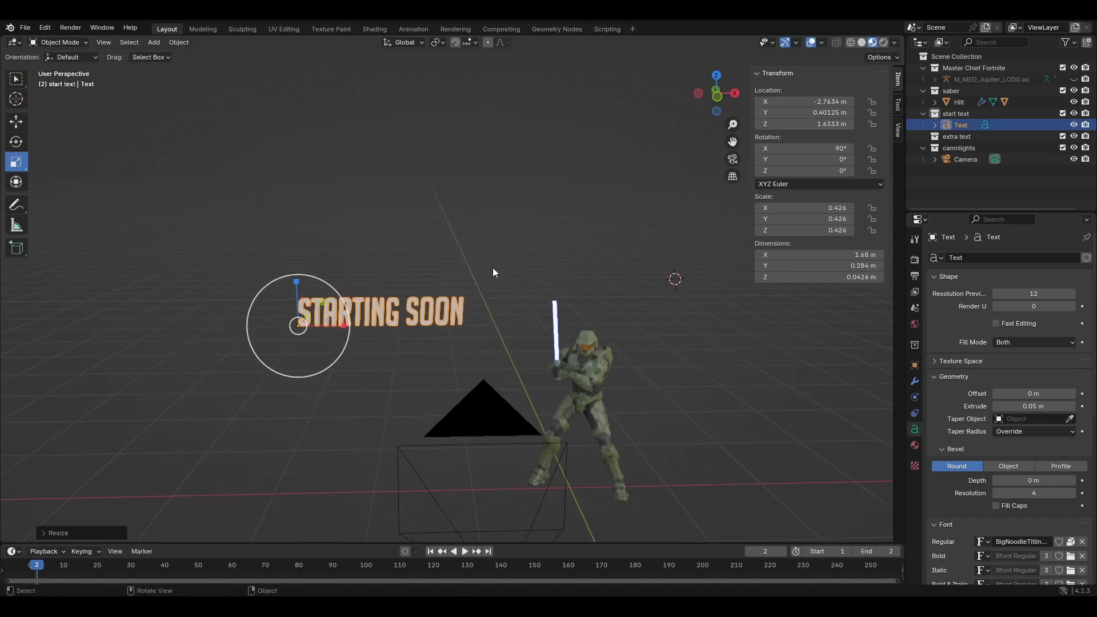
Add a second text object reading "starting soon" and give it the BigNoodleTitling font.
middle_click_drag(617, 266, 599, 313)
key("shift+a")
left_click(540, 271)
scroll(600, 313, "down", 3)
key("Tab")
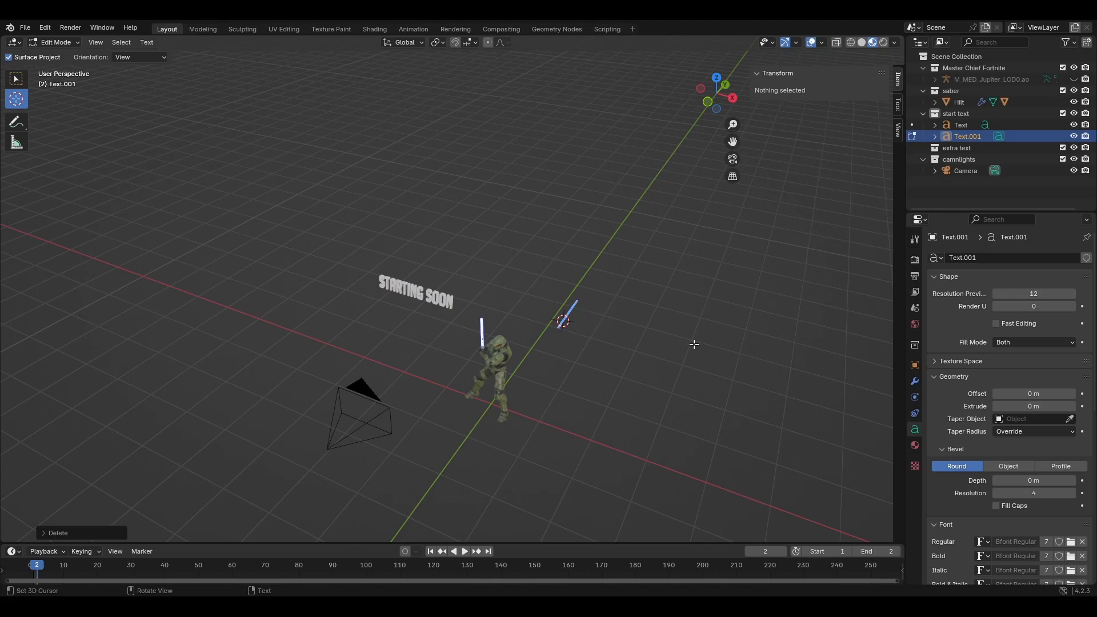
left_click(62, 56)
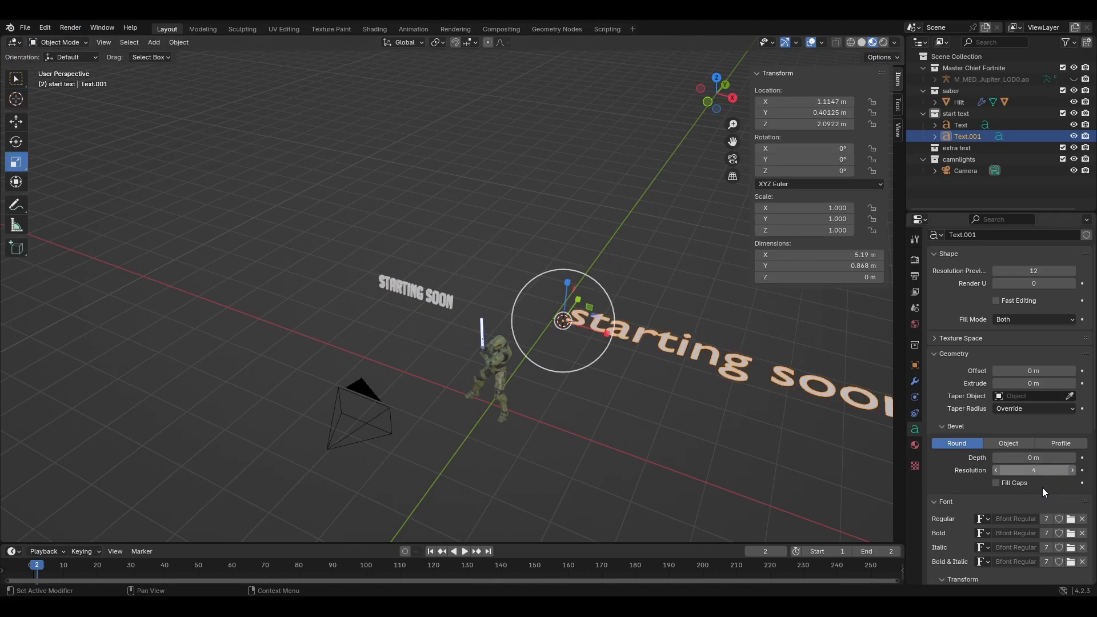
double_click(213, 123)
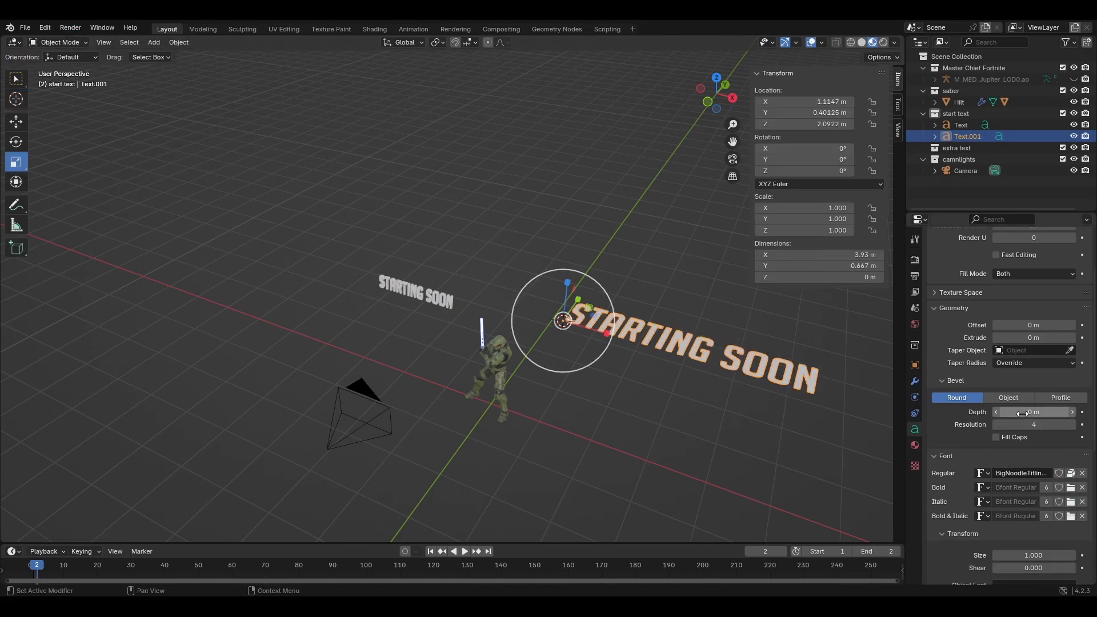
Extrude the second text by 0.05 m and set its scale to 0.426 on all axes, matching the first text.
left_click(447, 299)
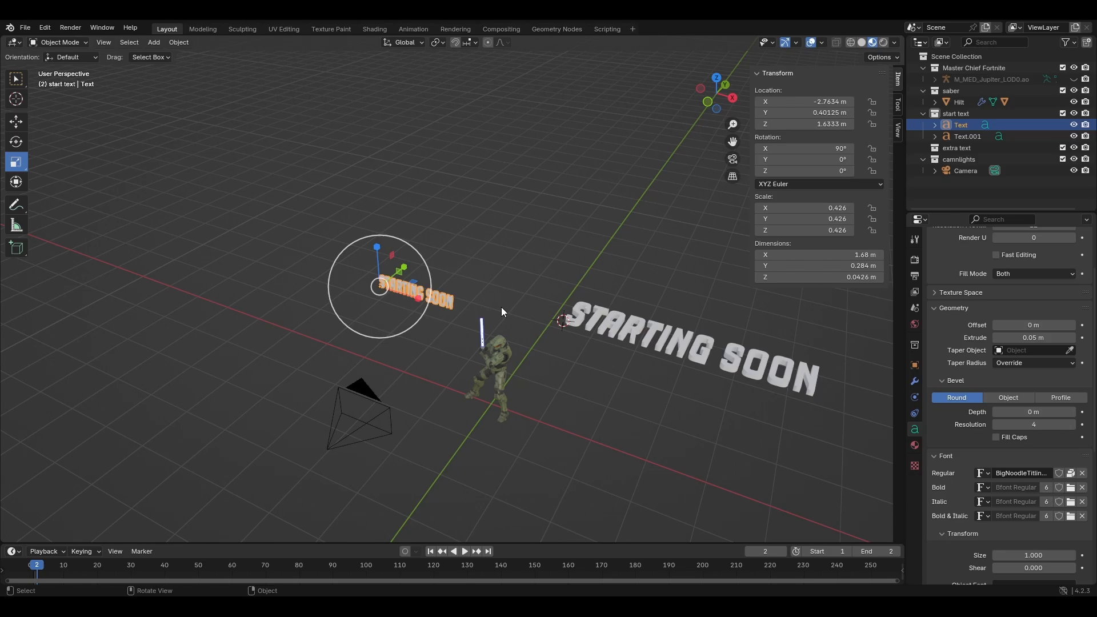
left_click(745, 343)
double_click(838, 207)
type(".426")
key("Return")
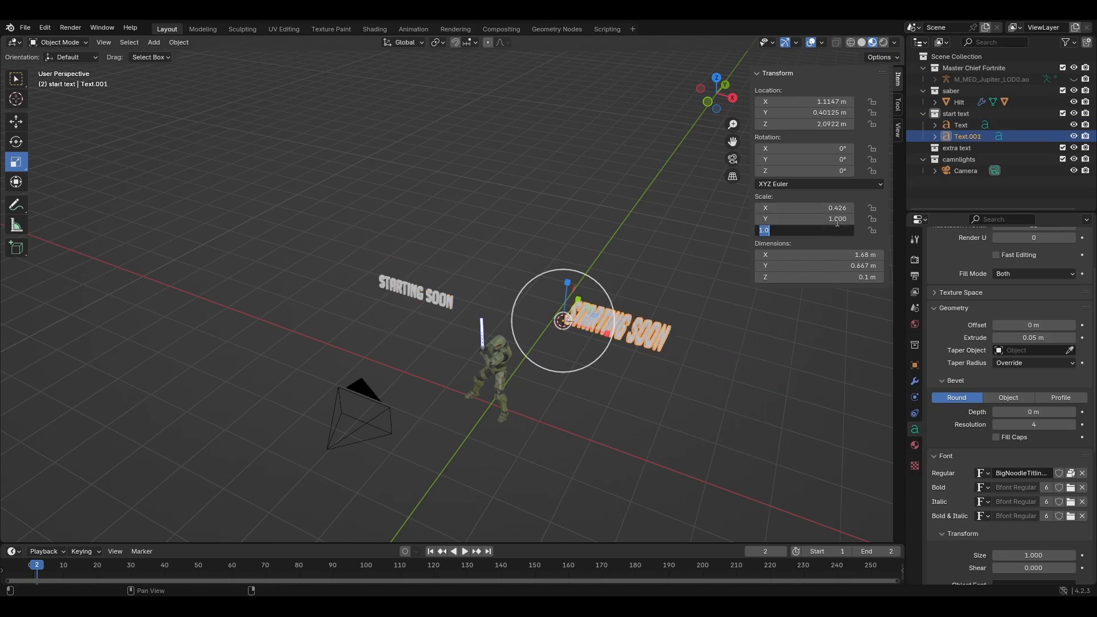
Set the second text's X rotation to 90° and lower it along Z to about 1.58 m.
middle_click_drag(694, 343, 687, 286)
key("g")
key("z")
left_click(685, 311)
Set the second text's X location to -2.6 m to bring it over the first text.
left_click(456, 293)
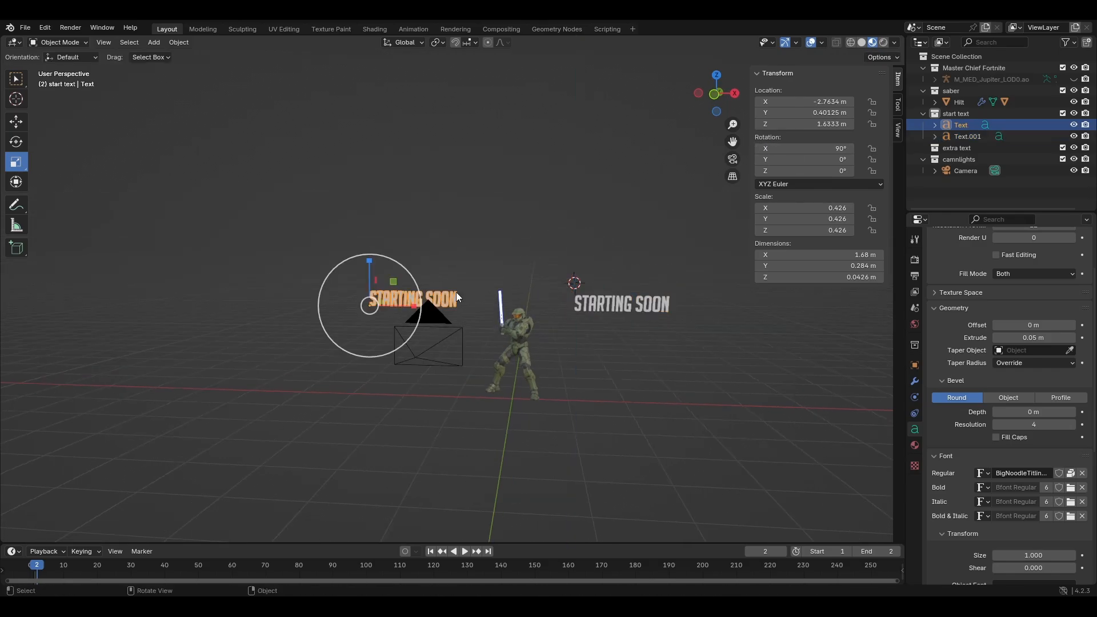
left_click(623, 304)
left_click(823, 104)
type("-2.76")
key("Return")
Match the second text's X location to the first text by setting it to -2.7634 m.
scroll(505, 273, "up", 9)
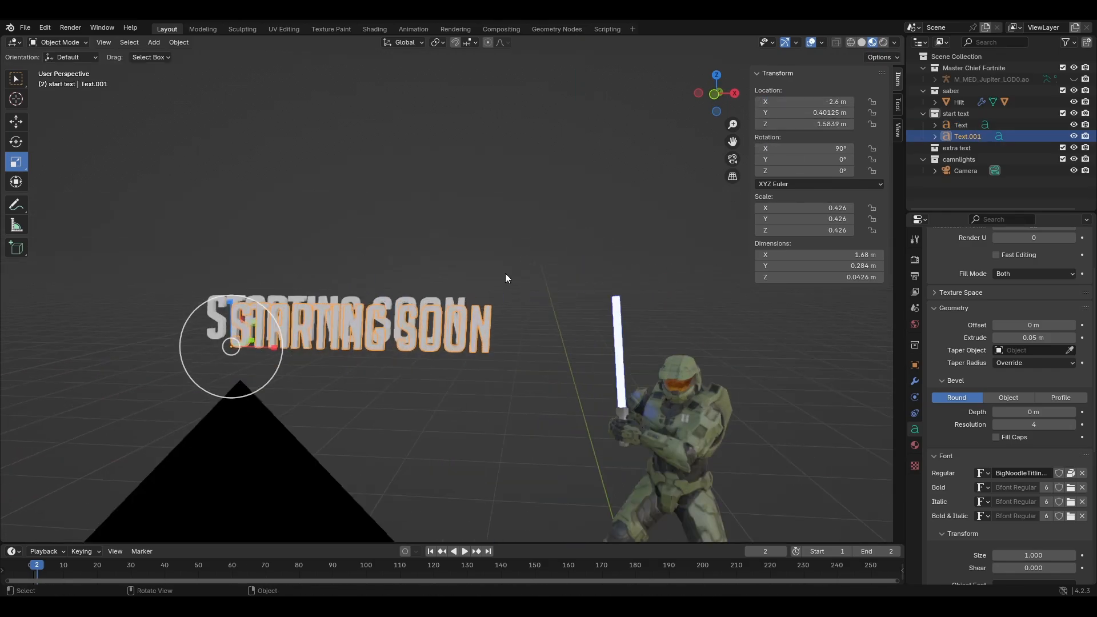
mouse_move(485, 332)
middle_mouse_down()
mouse_move(385, 317)
mouse_move(474, 341)
middle_mouse_up()
left_click(471, 343)
left_click(505, 344)
left_click(515, 347)
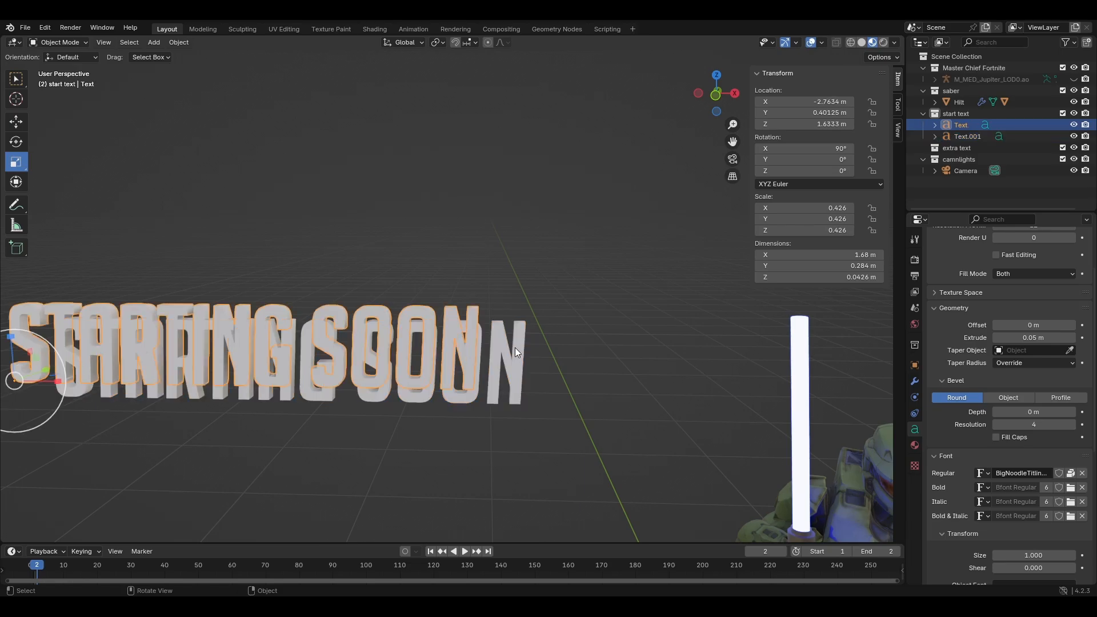
left_click(515, 347)
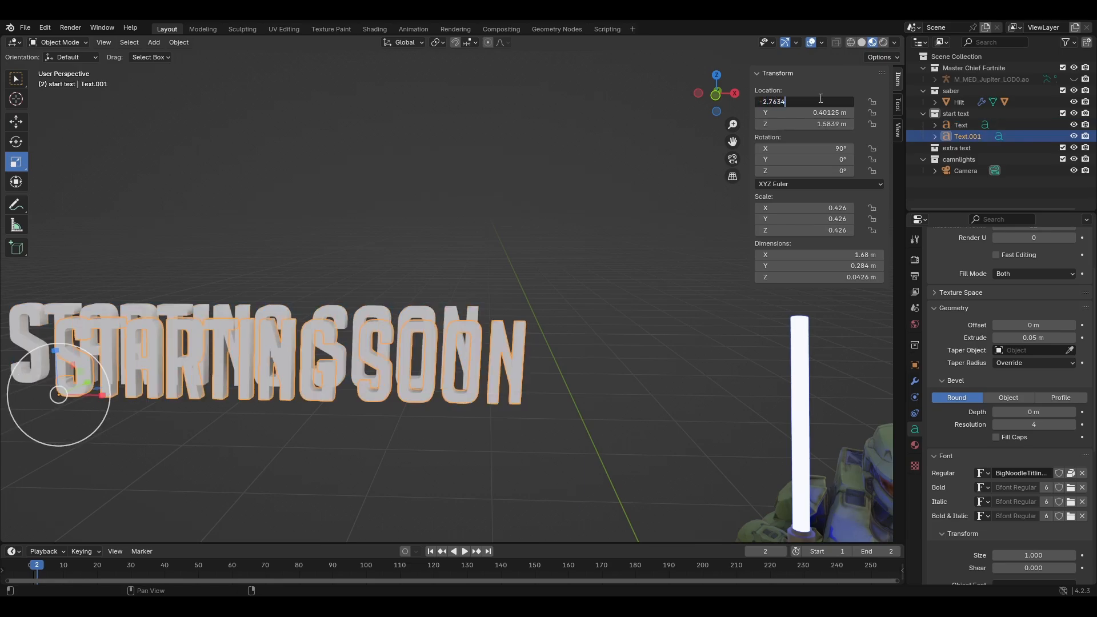
key("Return")
Match the second text's Z location to the first text by setting it to 1.6333 m.
left_click(445, 329)
left_click(444, 397)
left_click(448, 382)
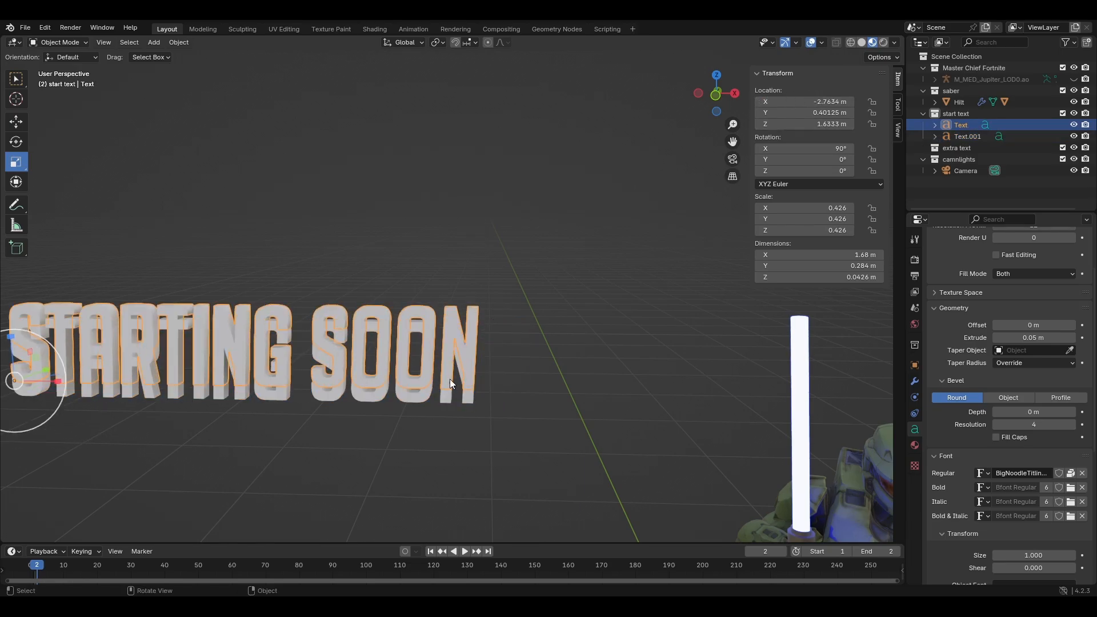
left_click(444, 397)
left_click(820, 127)
type("1.633")
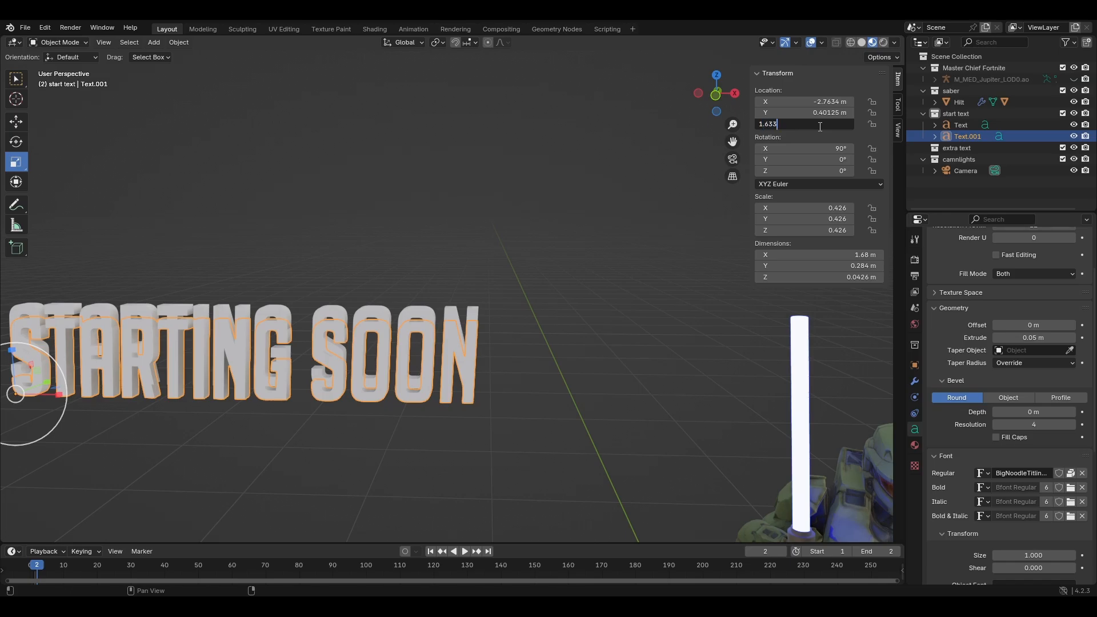
type("3")
key("Return")
Move the second text about 0.053 m along the global Y axis, behind the first text.
middle_click_drag(474, 295, 350, 281)
key("g")
key("y")
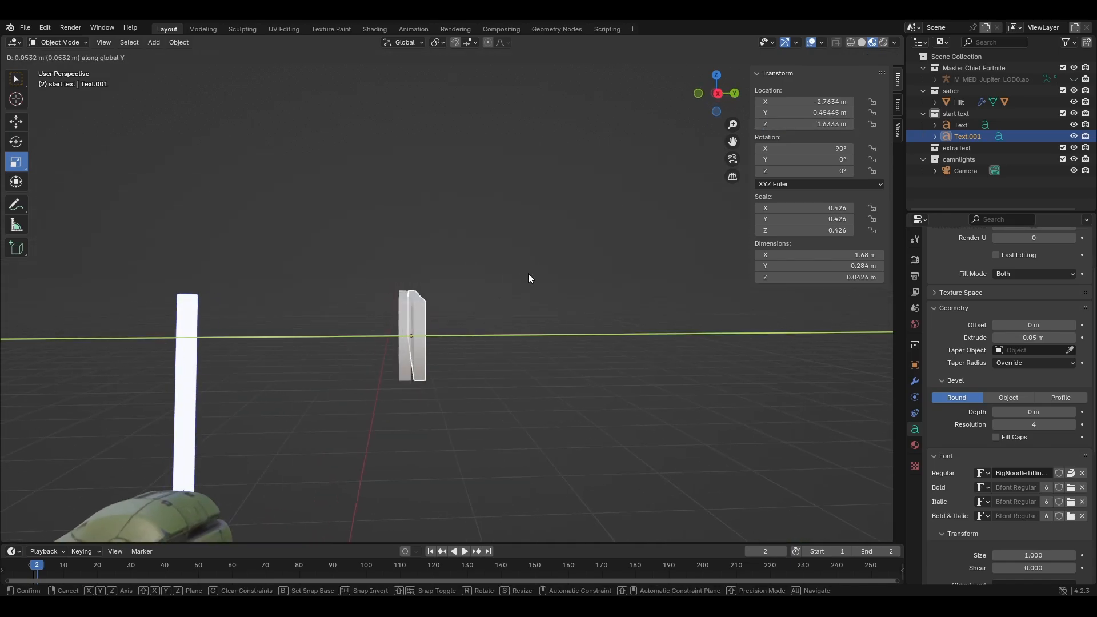
left_click(528, 273)
Close the gap between the two texts by moving the rear one along Y to about 0.445 m.
left_click(717, 93)
middle_click_drag(509, 291, 542, 266, "shift")
scroll(550, 270, "up", 5)
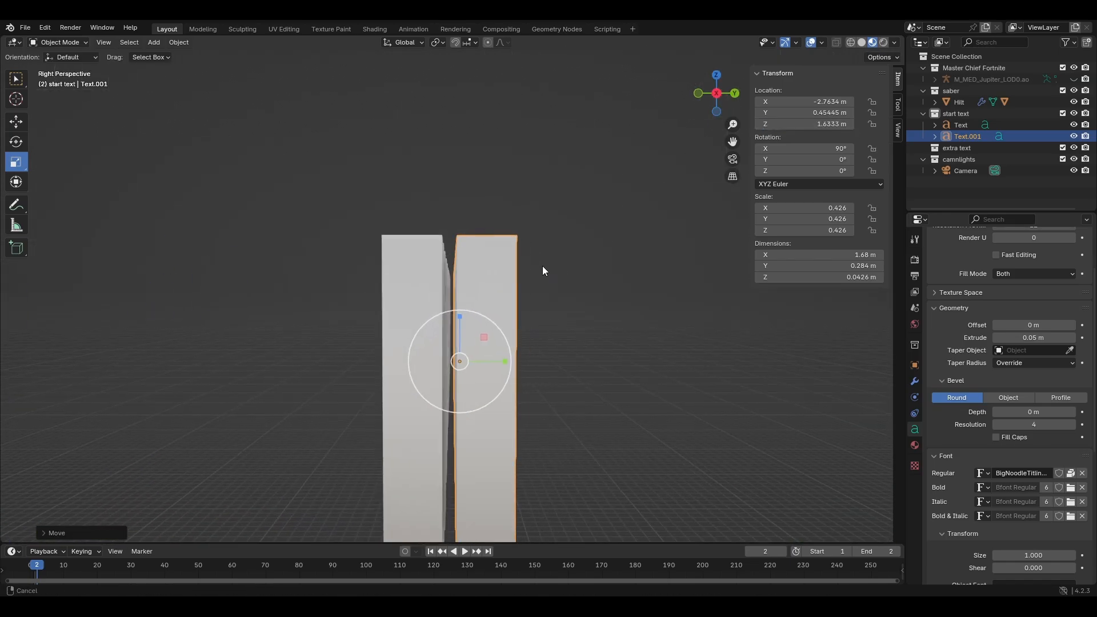
key("g")
key("y")
left_click(539, 267)
middle_click_drag(539, 267, 622, 272)
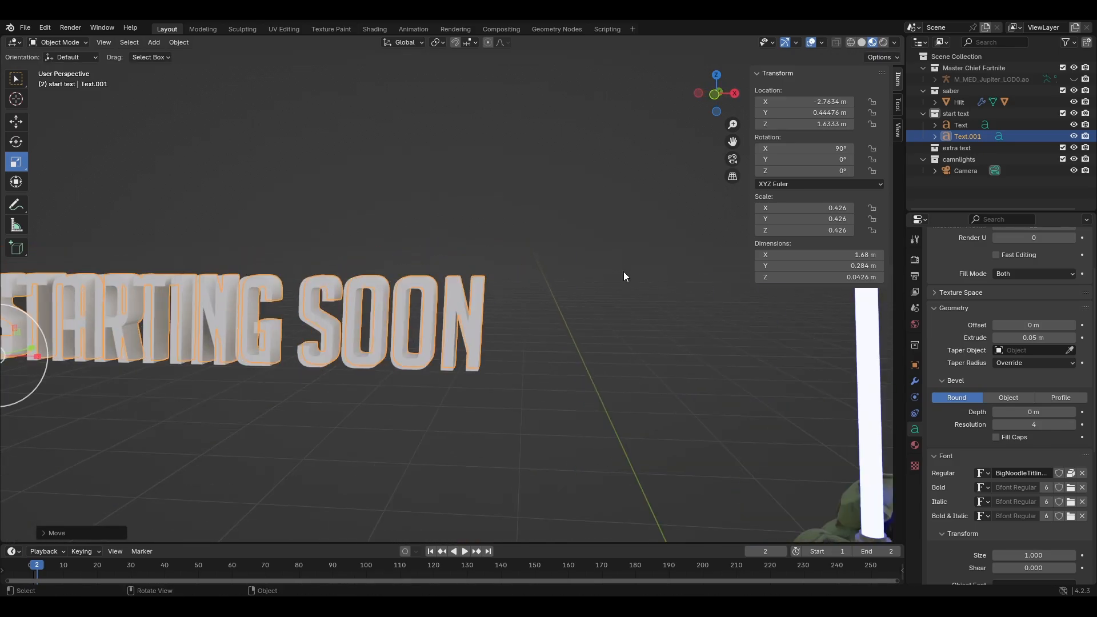
Offset the rear text along X to about -2.733 m and along Z to about 1.626 m.
key("g")
key("x")
middle_click_drag(625, 269, 624, 258)
key("g")
key("z")
left_click(619, 263)
scroll(618, 263, "up", 2)
Give the front and rear texts each a new material and set both surfaces to Emission.
left_click(442, 351)
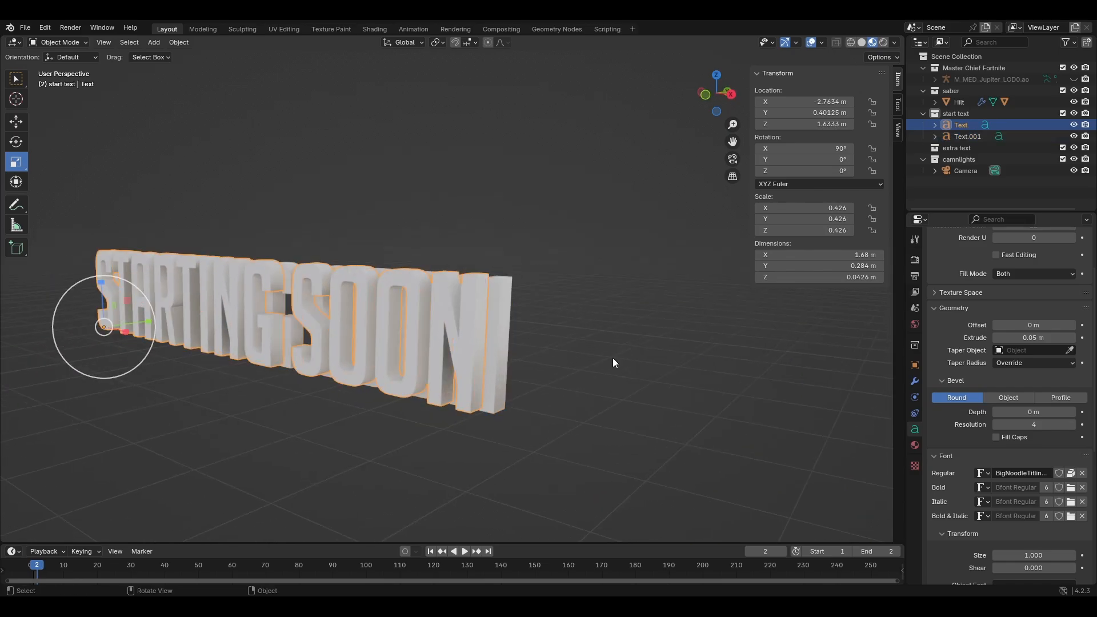
left_click(915, 445)
left_click(1022, 308)
left_click(511, 329)
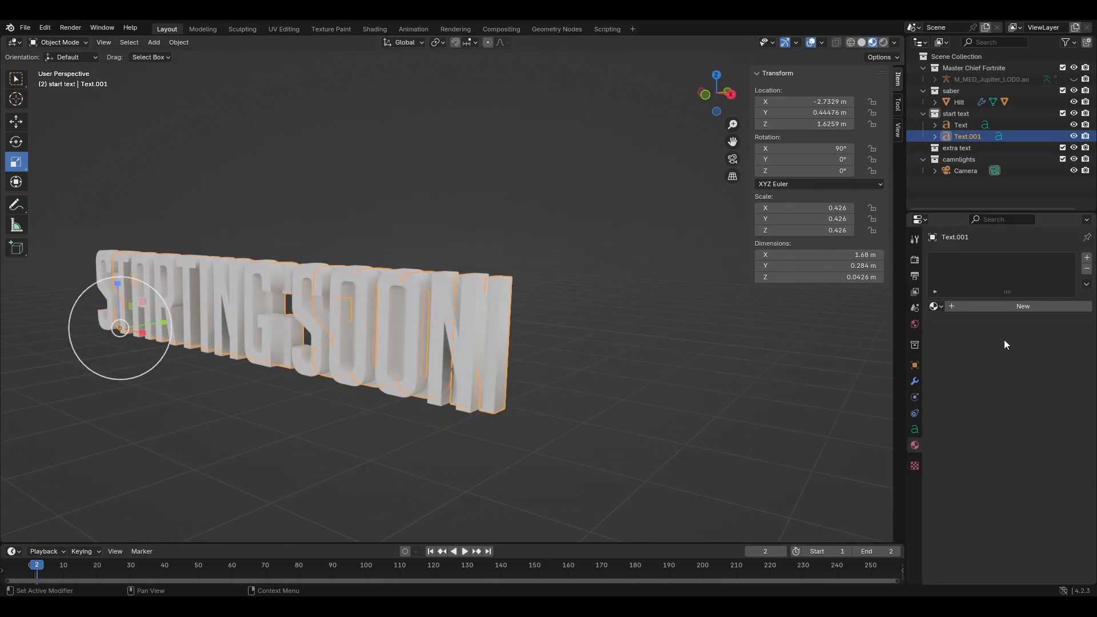
left_click(1004, 306)
left_click(1028, 358)
left_click(834, 140)
left_click(472, 338)
left_click(1026, 358)
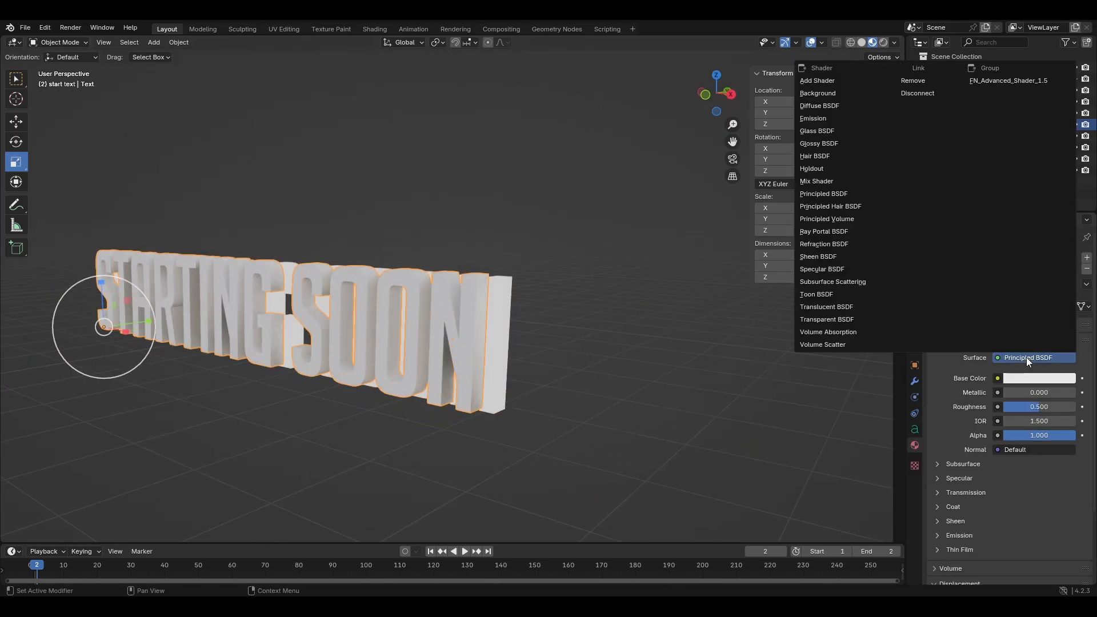
left_click(834, 120)
Set the emission strength of both text materials to 2.
left_click_drag(1029, 392, 1038, 393)
left_click(499, 343)
left_click(1040, 392)
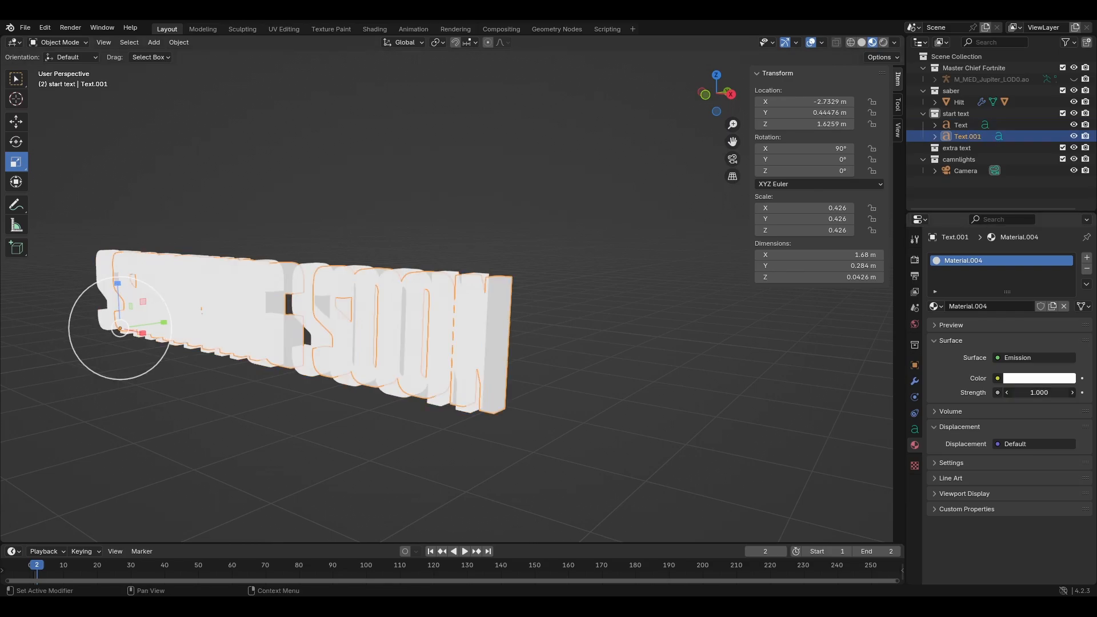
type("2")
key("Return")
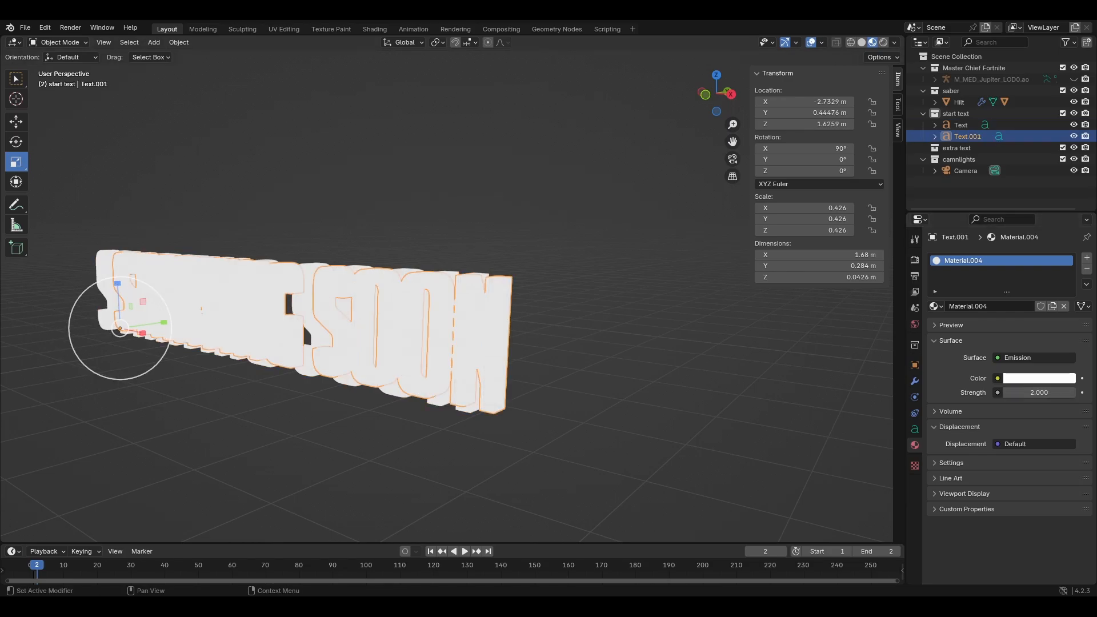
Set the front text's emission color to bright blue by pasting the copied hex code.
left_click(474, 339)
middle_click_drag(624, 334, 575, 335)
left_click(1053, 379)
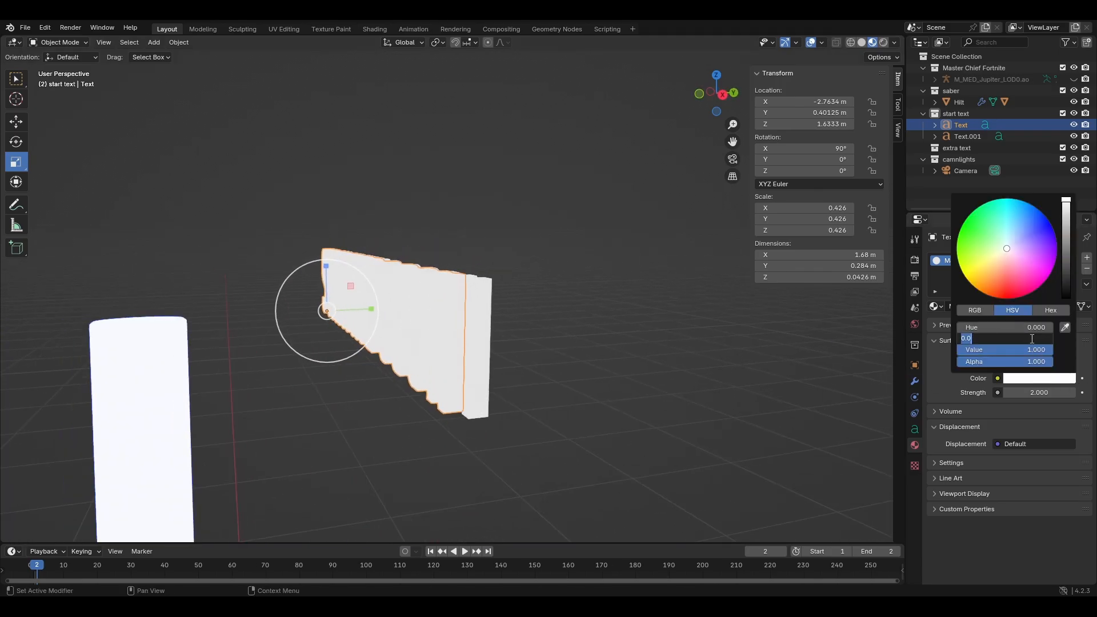
left_click(1050, 310)
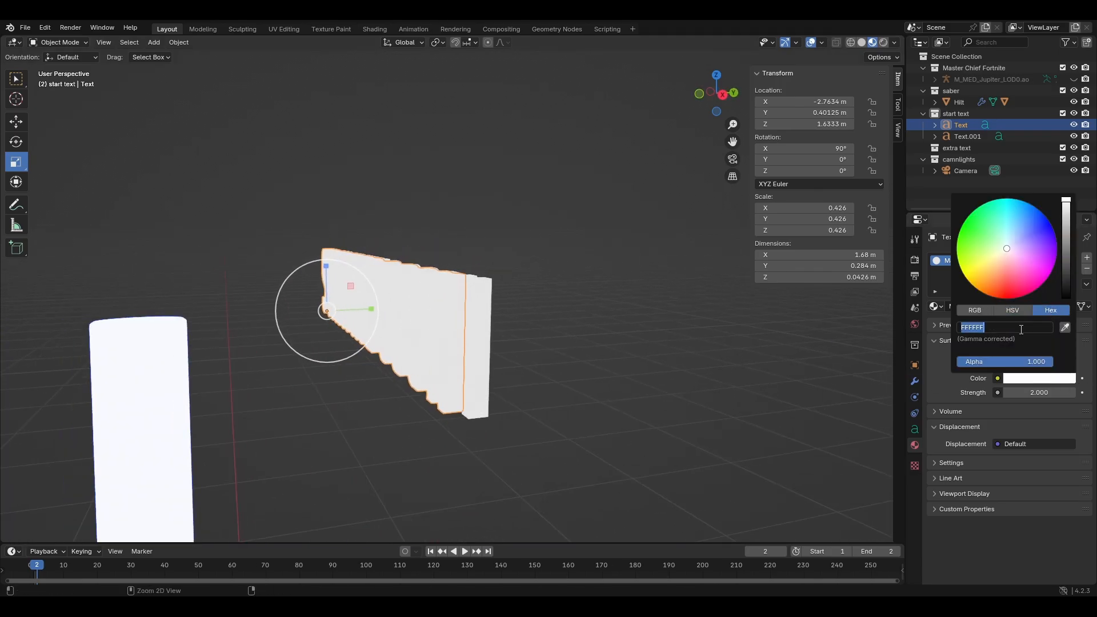
key("ctrl+v")
key("Return")
Set the rear text's emission color to the pink hex code #f9a8ff.
middle_click_drag(630, 359, 727, 359)
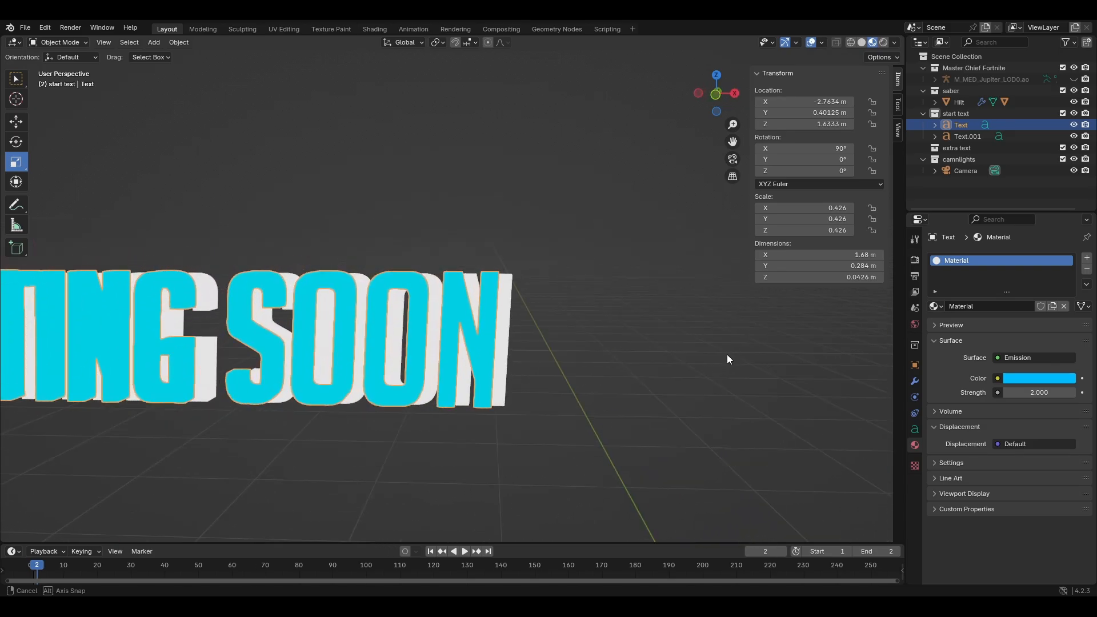
left_click(499, 333)
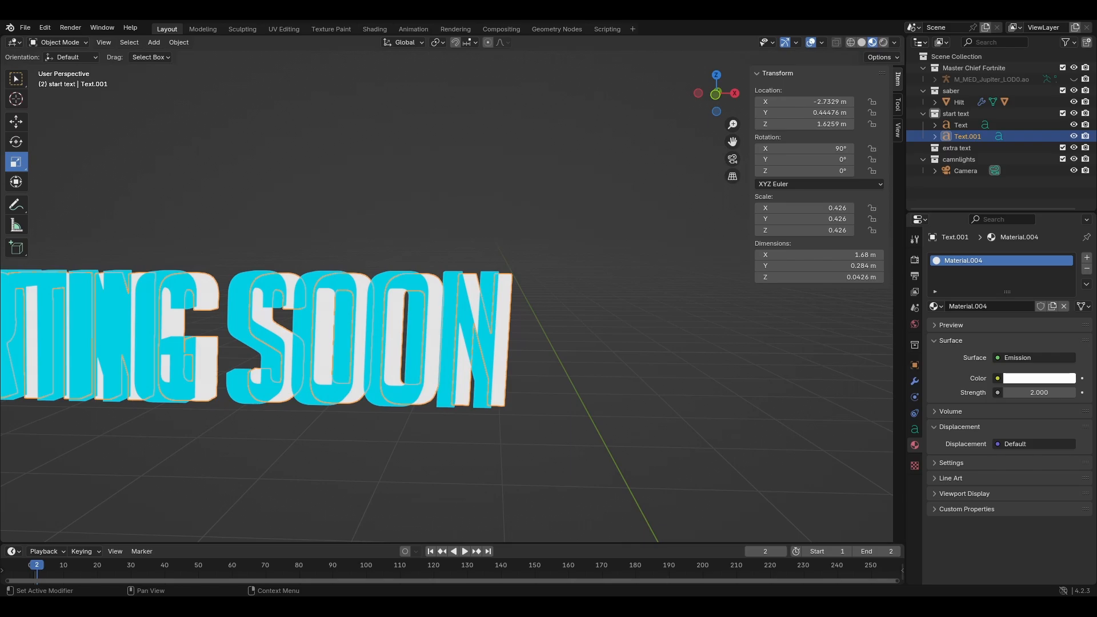
middle_click_drag(499, 337, 520, 341)
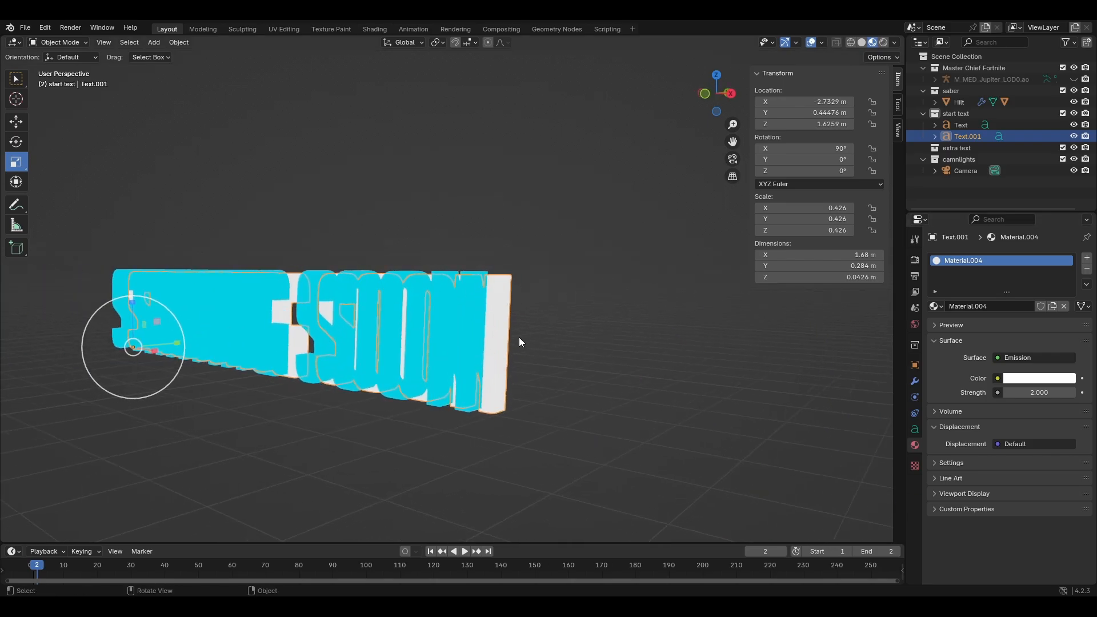
left_click(1033, 379)
key("ctrl+v")
key("Return")
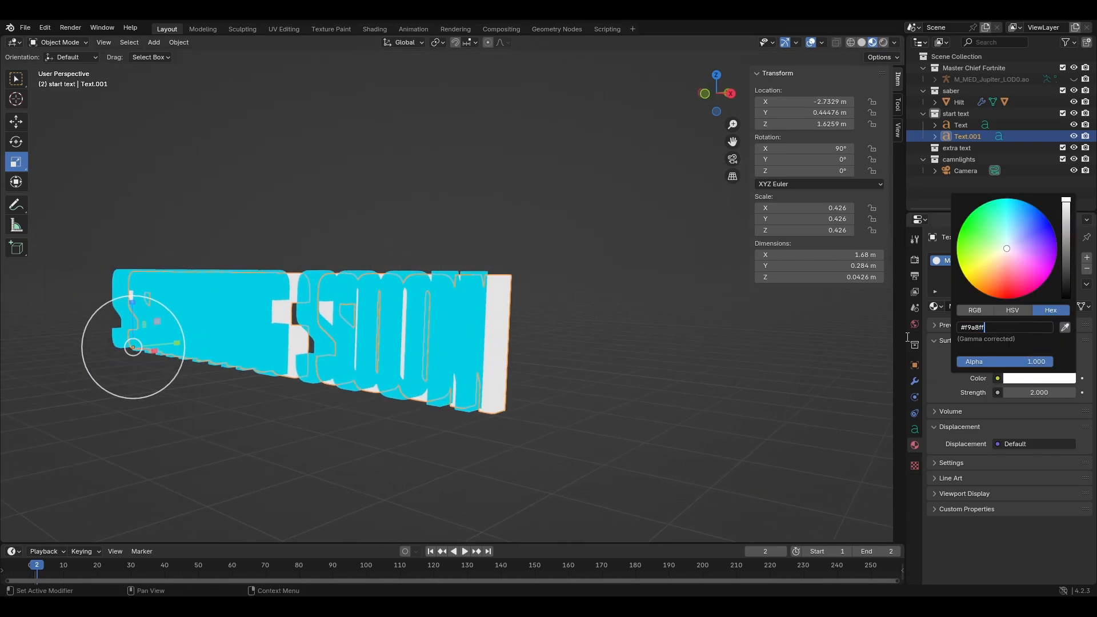
middle_click_drag(615, 357, 670, 362)
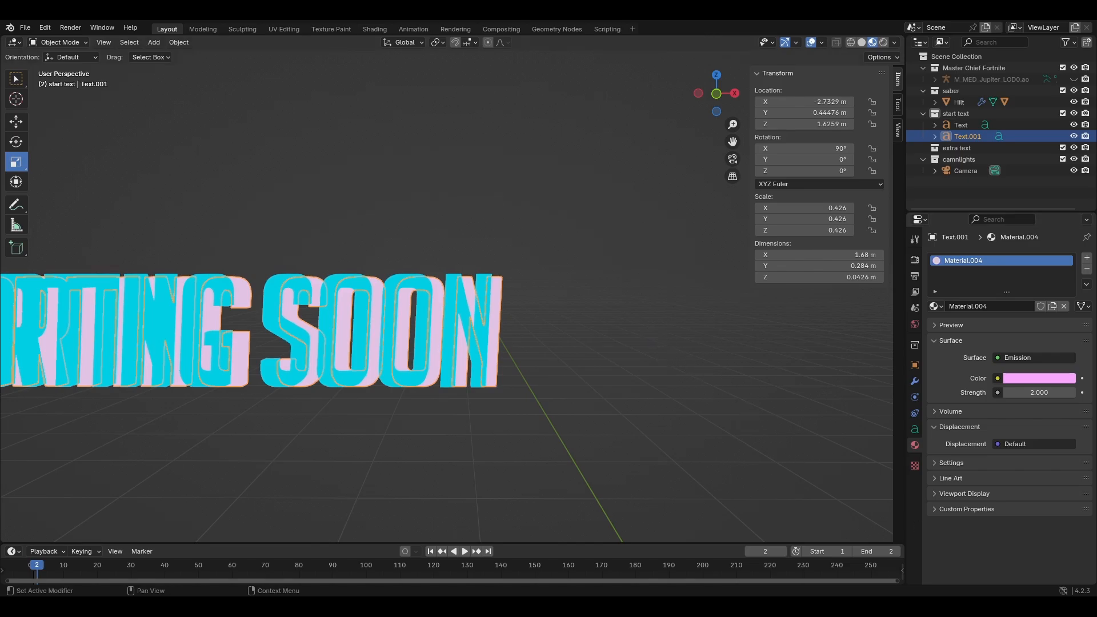
Switch to the camera view and frame the STARTING SOON text closely.
scroll(509, 328, "down", 2)
middle_click_drag(410, 312, 442, 306, "shift")
scroll(442, 306, "down", 2)
left_click(594, 337)
key("KP_0")
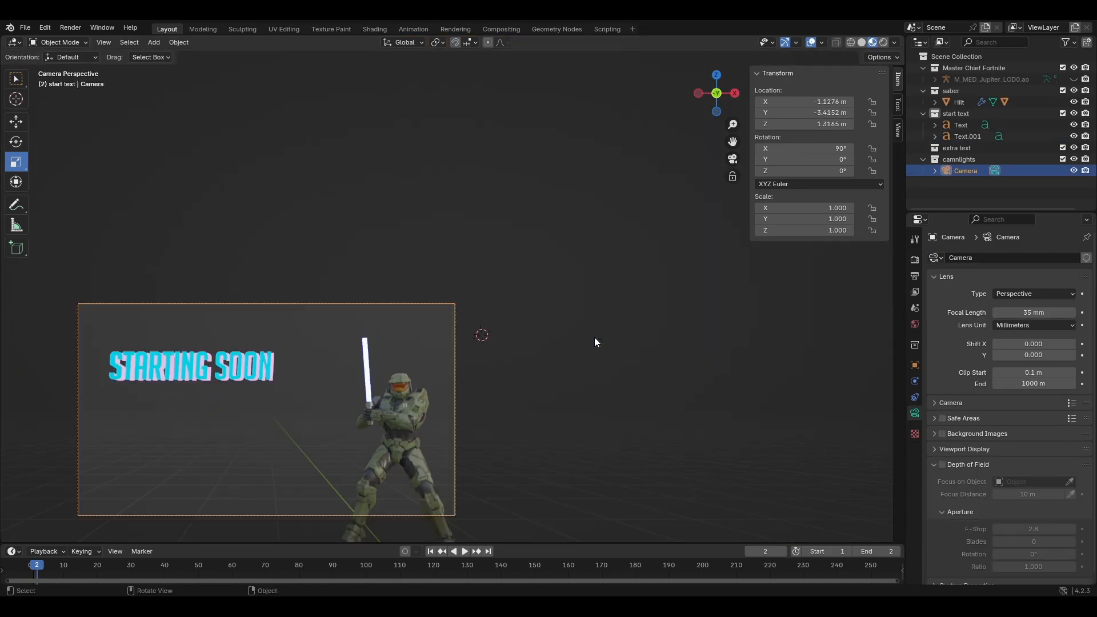
scroll(390, 314, "up", 2)
middle_click_drag(353, 350, 489, 256, "shift")
scroll(578, 235, "up", 5)
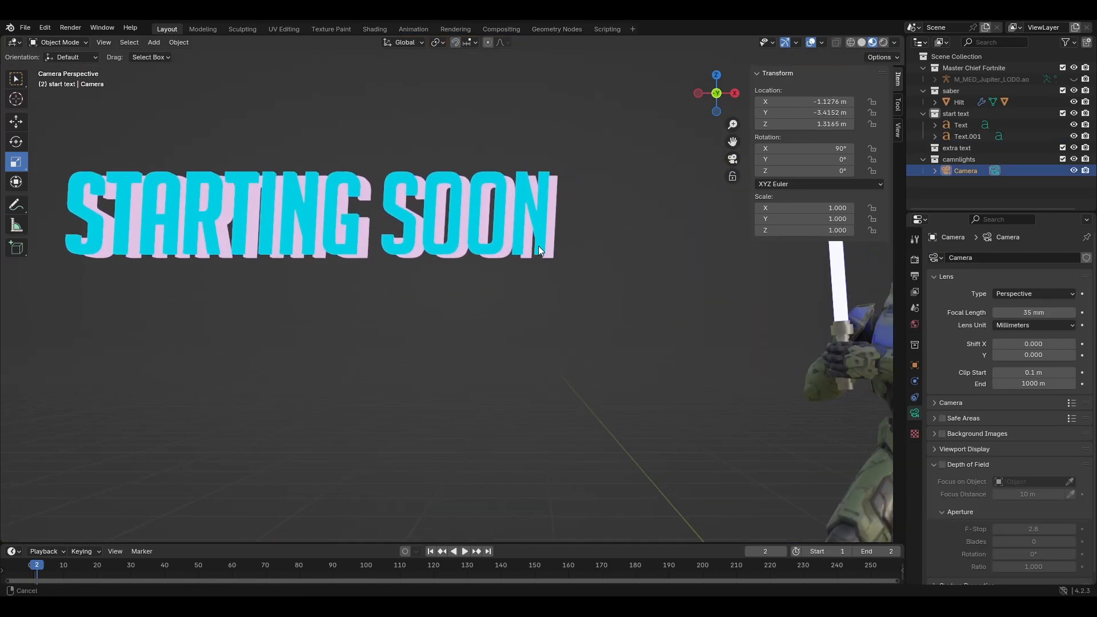
Match the rear text's Z location to the front text by setting it to 1.6333 m.
left_click(537, 220)
scroll(606, 214, "up", 3)
middle_click_drag(626, 180, 550, 284, "shift")
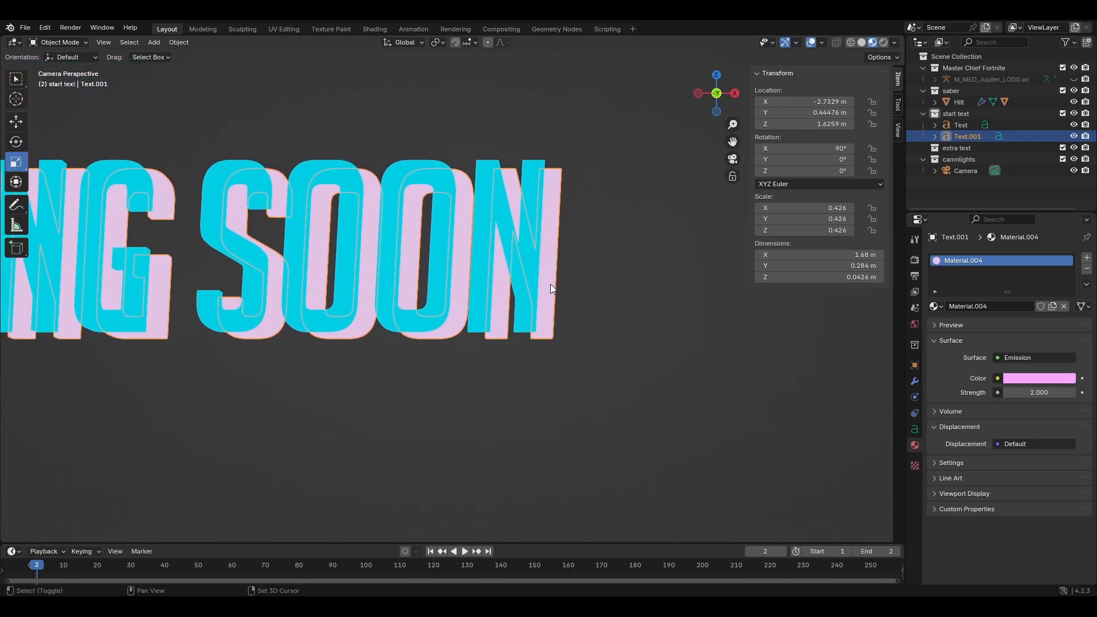
left_click(522, 240)
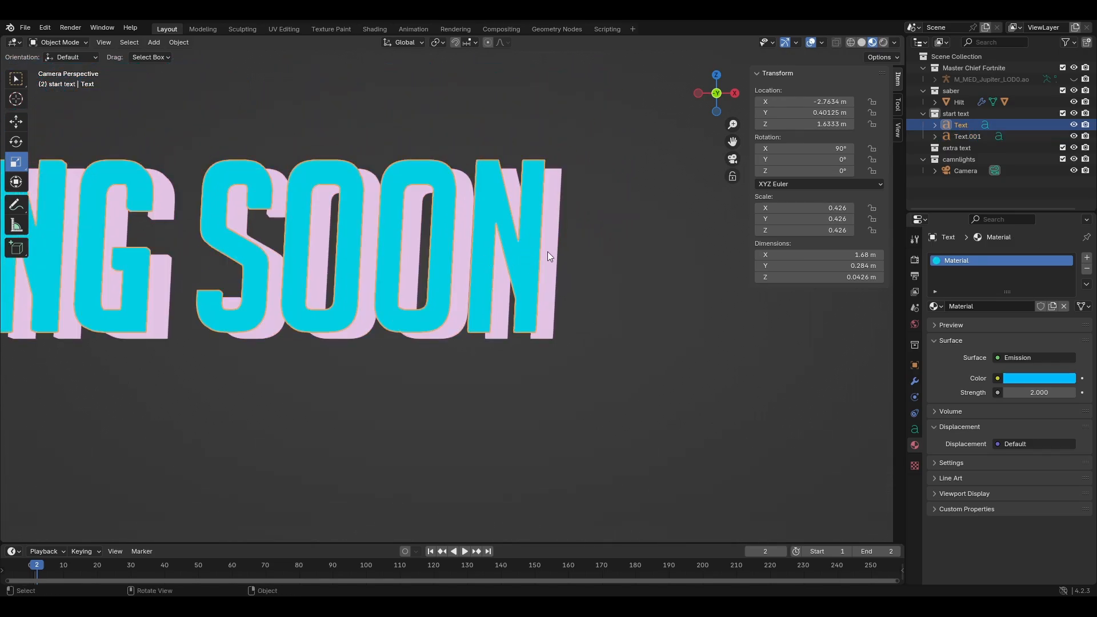
left_click(547, 252)
double_click(825, 124)
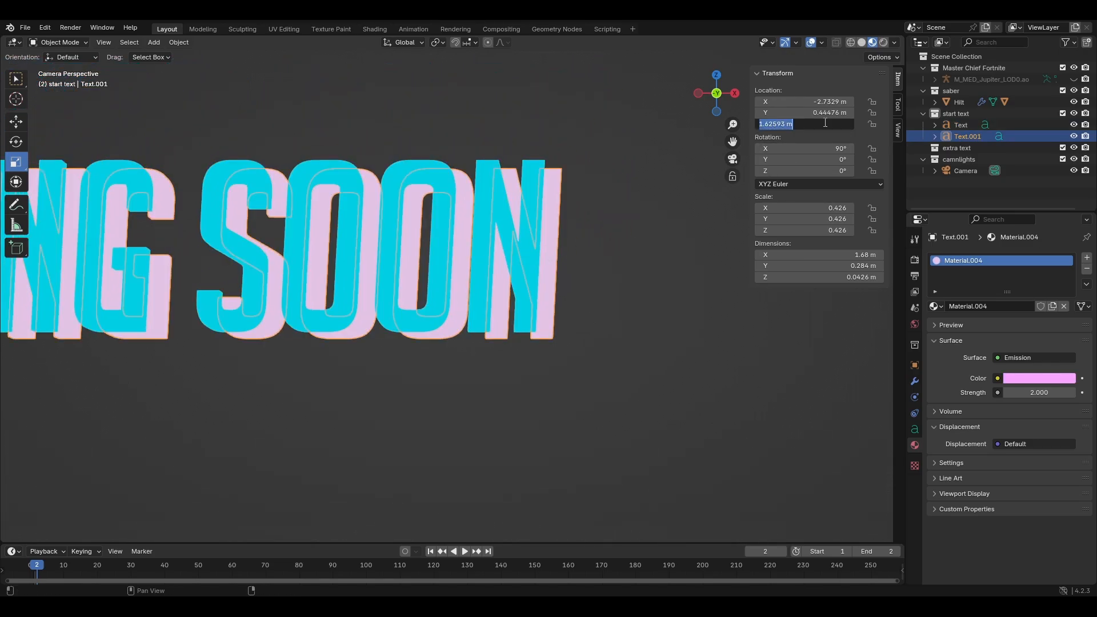
type("1.6333")
key("Return")
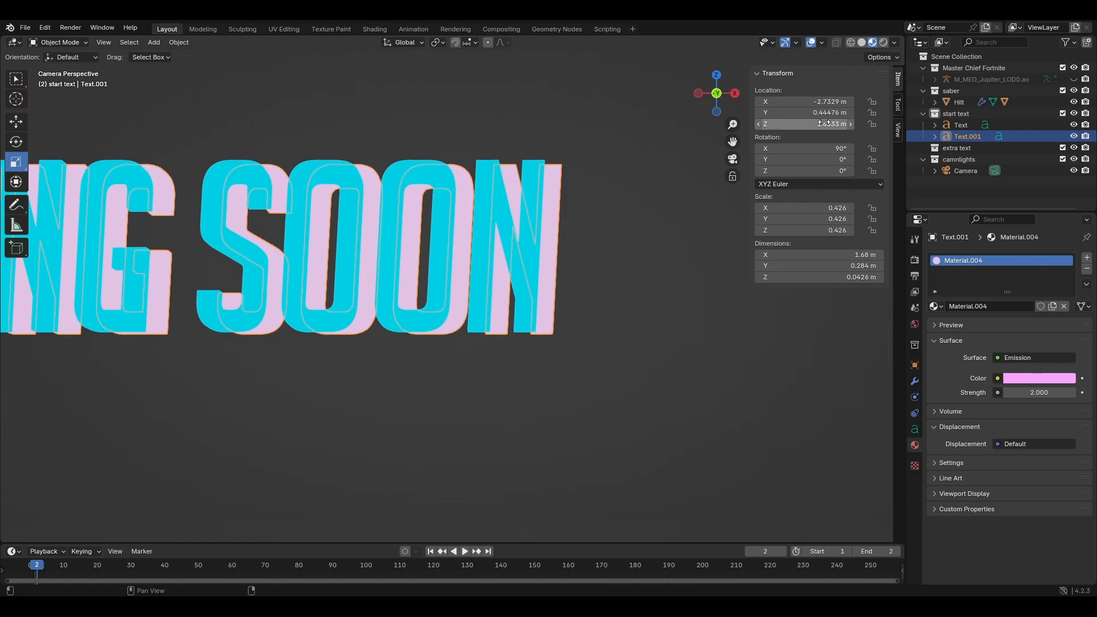
Nudge the rear text up about 0.006 m along Z and about -0.026 m along X to tuck it behind the front text.
key("g")
key("z")
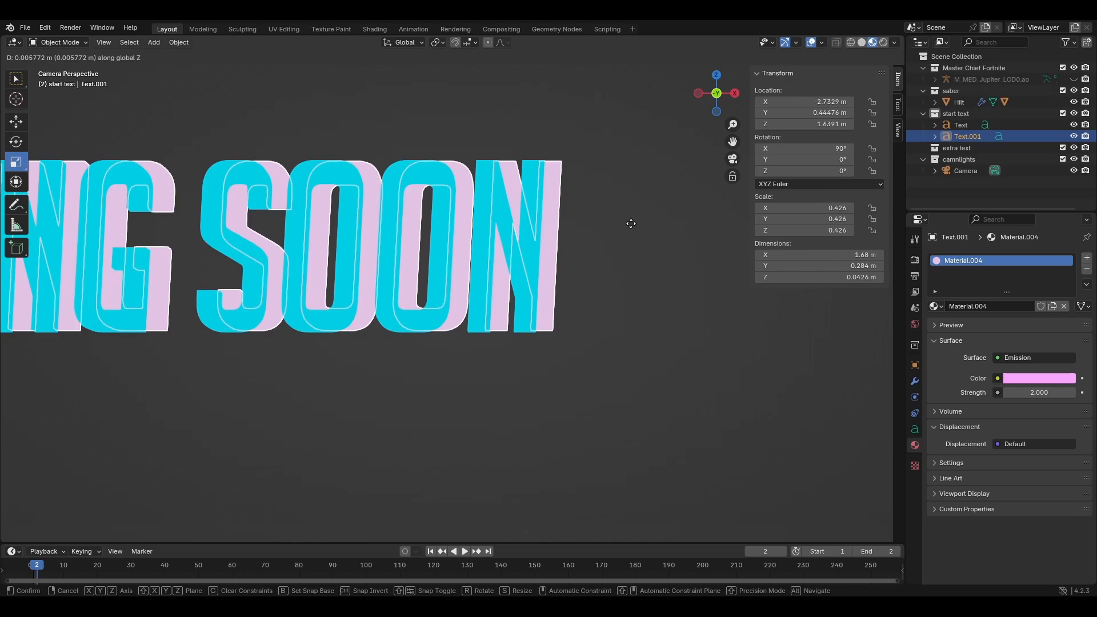
left_click(630, 223)
scroll(548, 223, "down", 3)
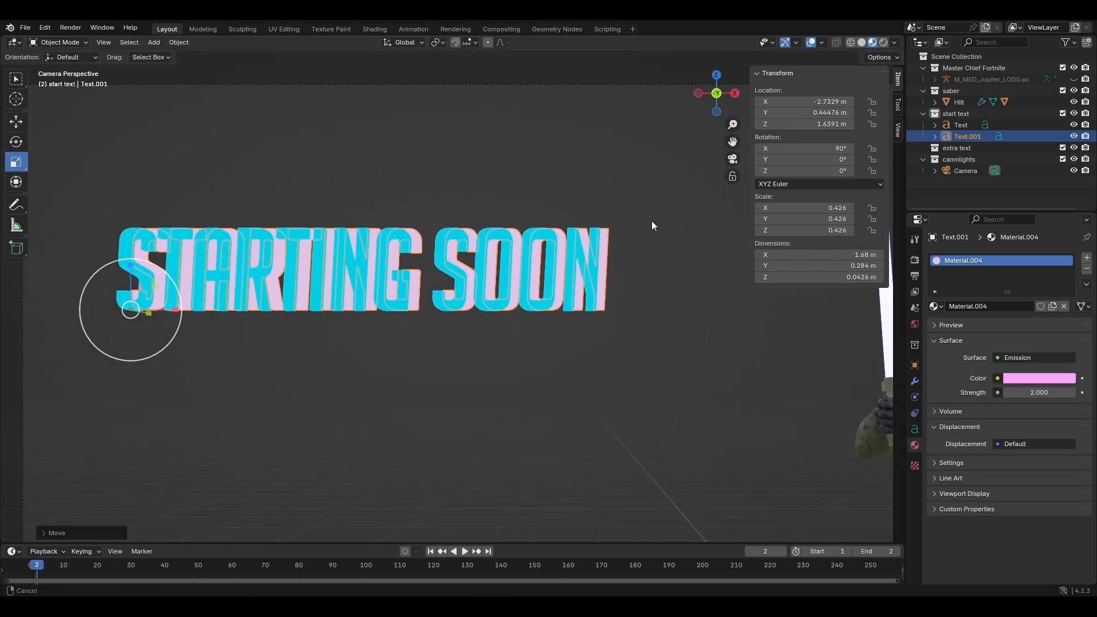
key("g")
key("x")
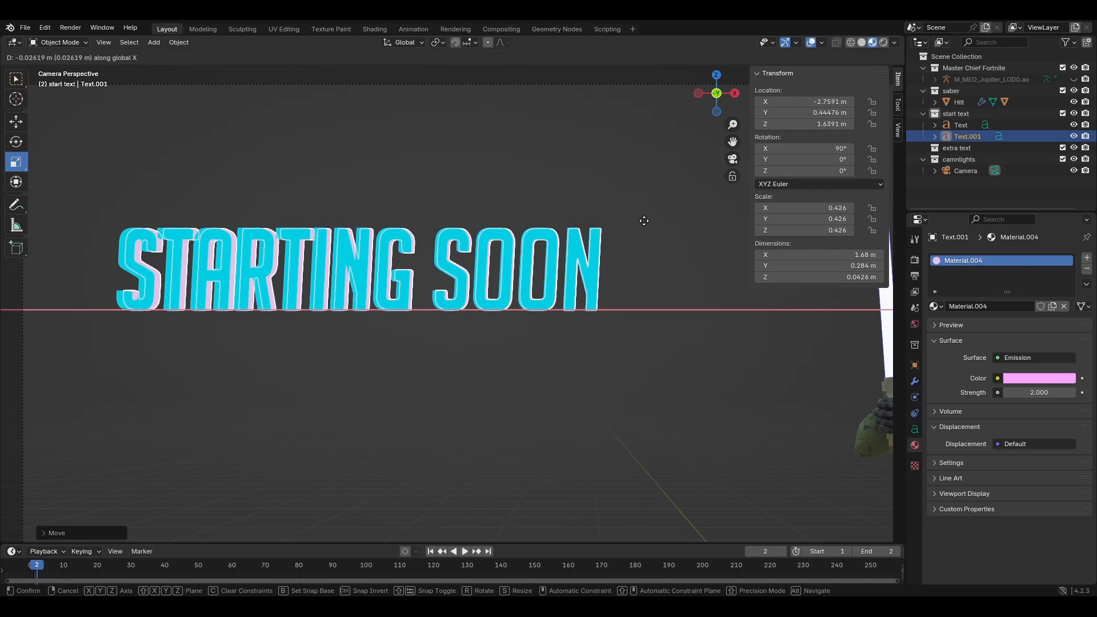
left_click(644, 224)
Preview the scene in rendered shading and set the world background strength to 0.
scroll(654, 263, "down", 2)
middle_click_drag(653, 263, 535, 213, "shift")
scroll(536, 204, "down", 1)
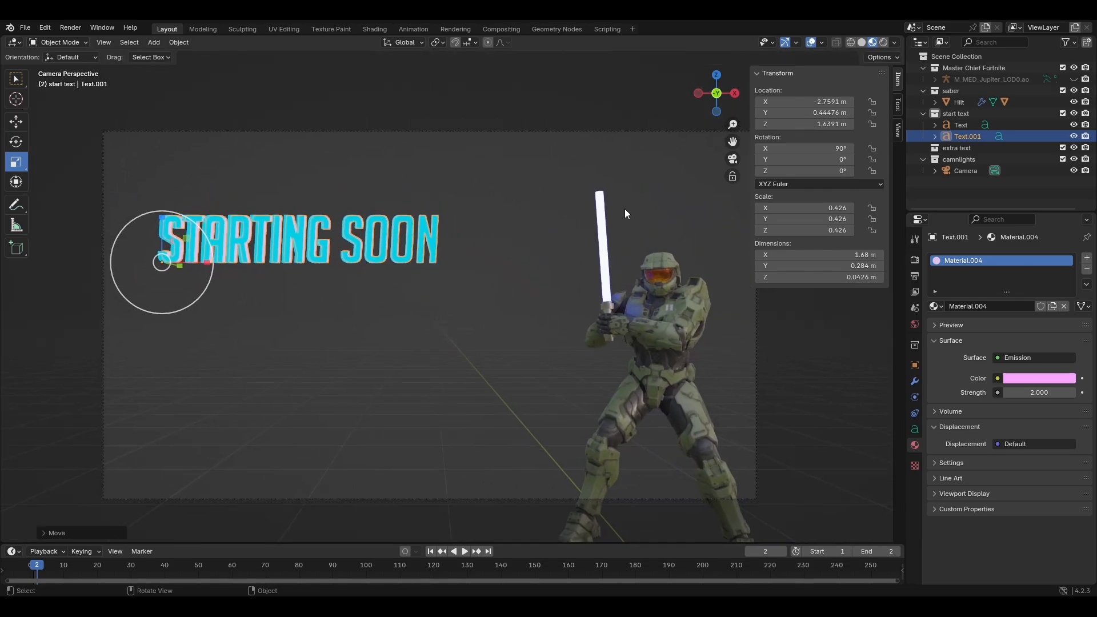
key("n")
left_click(885, 43)
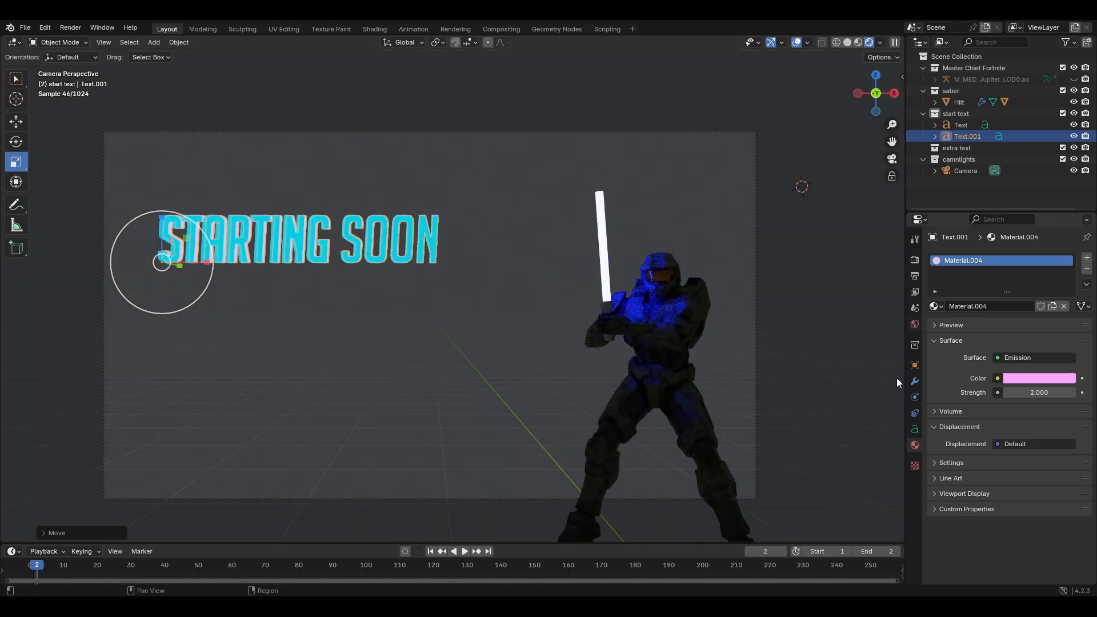
left_click(882, 44)
left_click(882, 43)
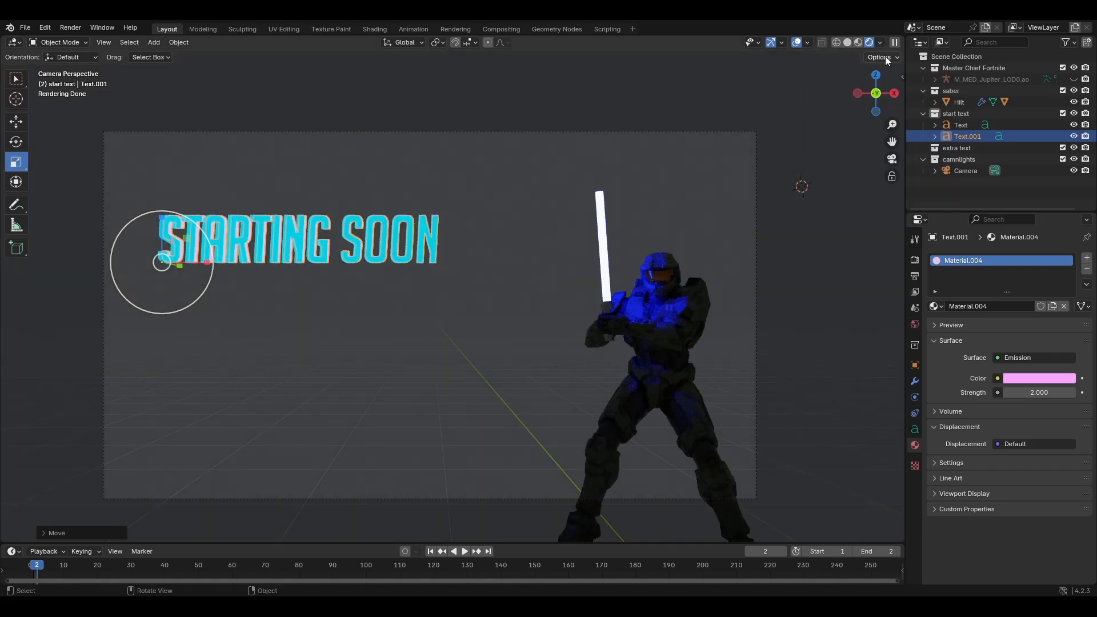
left_click(914, 324)
left_click_drag(1042, 343, 1008, 344)
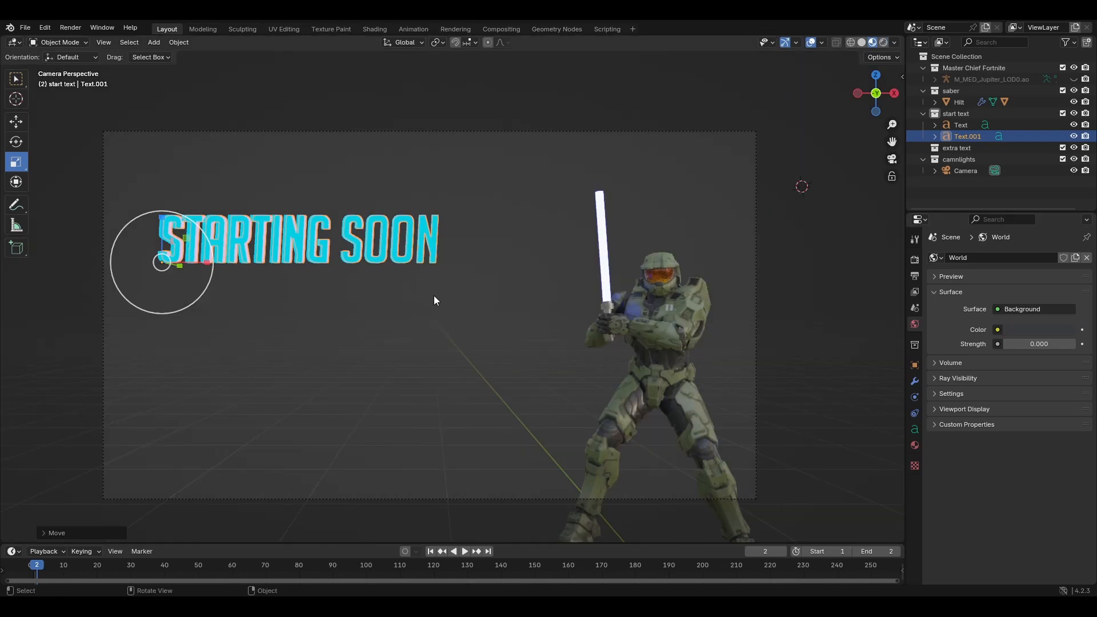
Move both STARTING SOON texts up about 0.18 m along the global Z axis.
left_click_drag(463, 288, 374, 248)
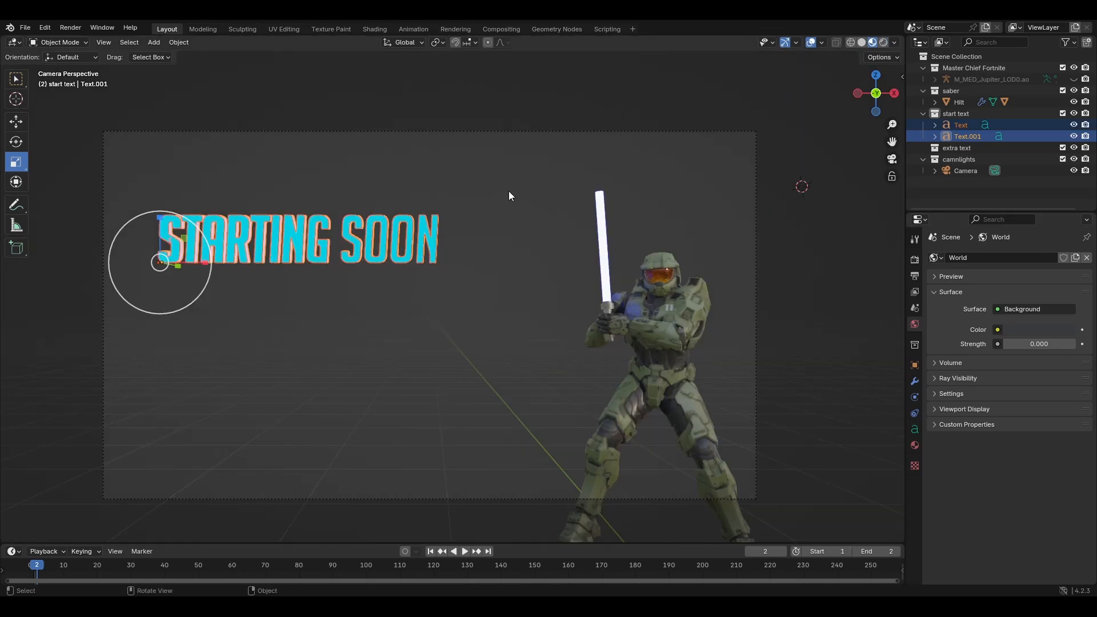
key("g")
key("z")
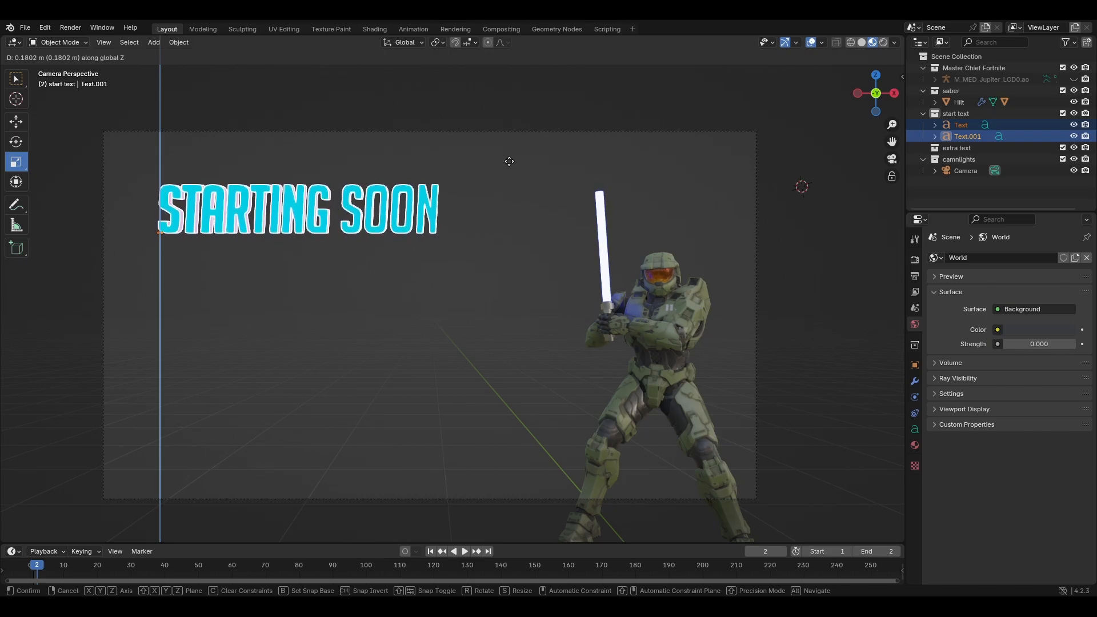
left_click(511, 162)
Add a new text object to the extra text collection.
left_click(954, 149)
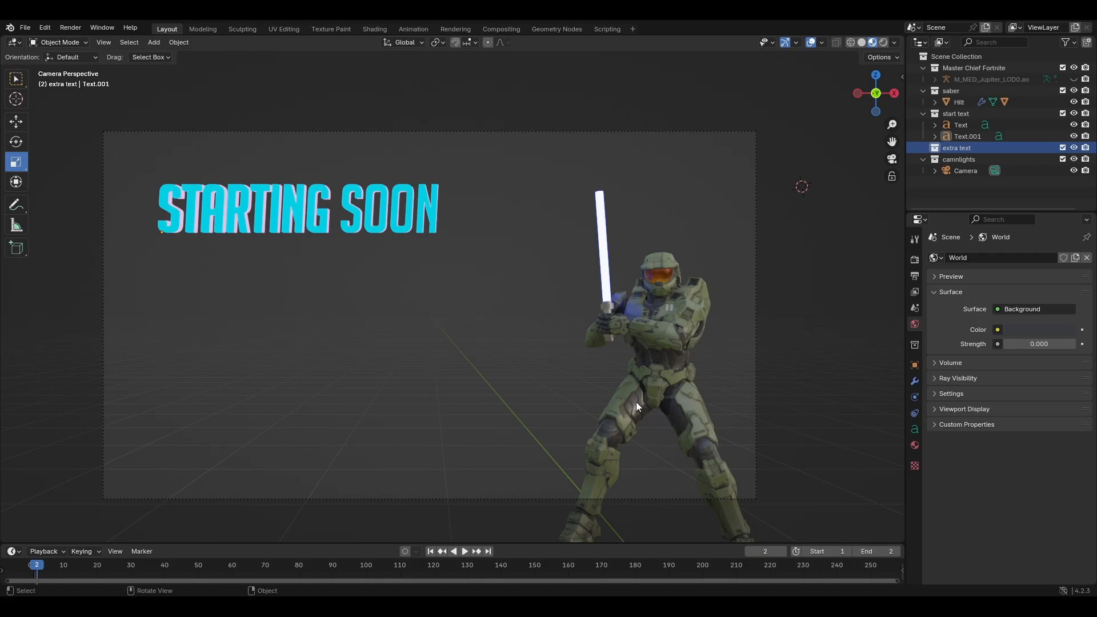
key("shift+a")
left_click(335, 328)
middle_click_drag(588, 294, 582, 366)
scroll(584, 321, "down", 4)
Replace the default text with "go watch my videos!" and the YouTube channel address on a second line.
left_click(60, 43)
left_click(62, 66)
key("BackSpace")
key("BackSpace")
key("BackSpace")
key("BackSpace")
type("go w")
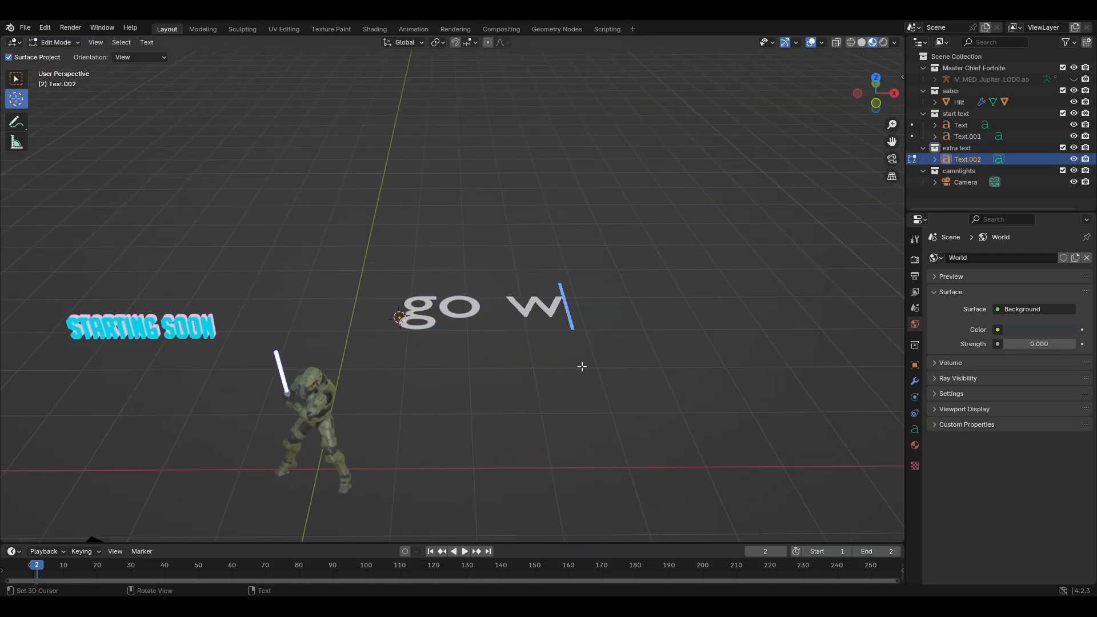
type("atch my vi")
key("Return")
type("youtube.com/")
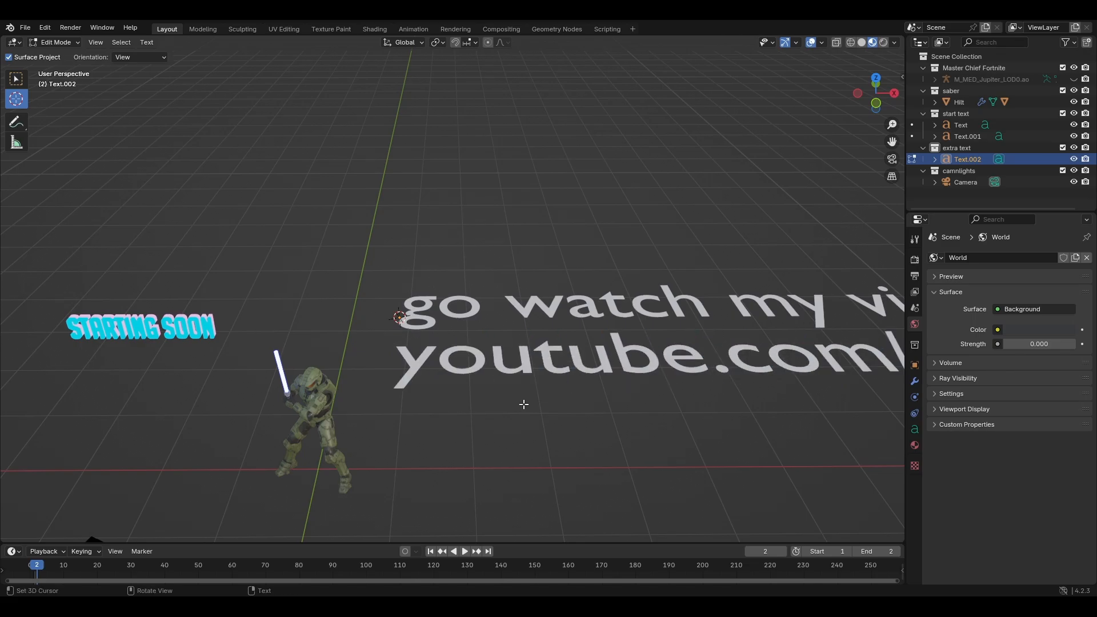
left_click(20, 81)
left_click(65, 43)
left_click(64, 54)
Indent the new text's first line with spaces so it sits centered above the channel address.
left_click(66, 44)
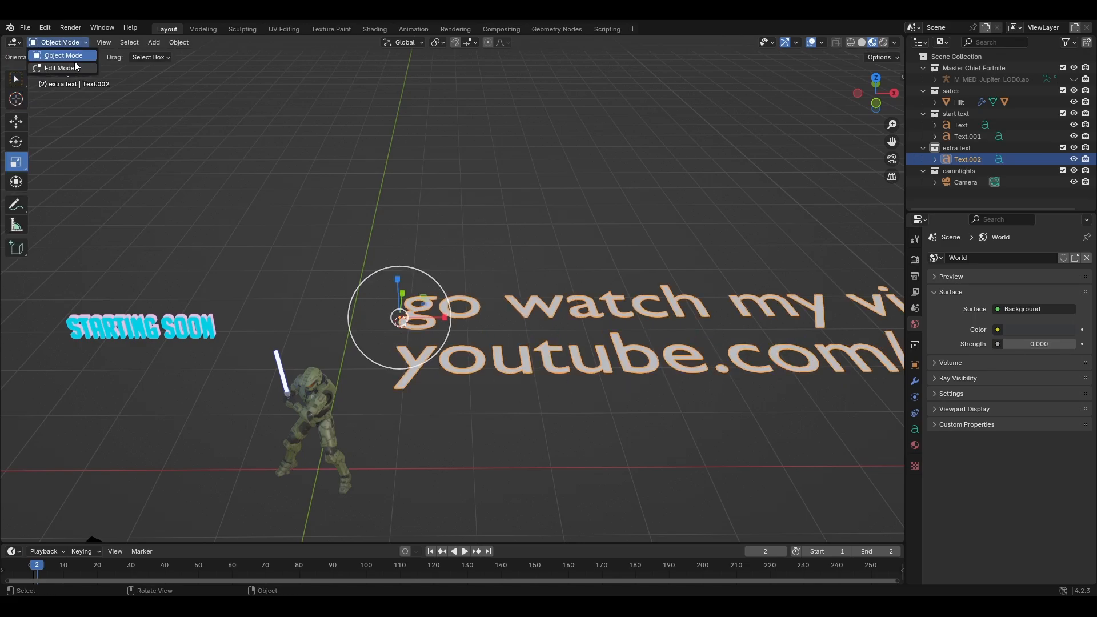
left_click(64, 66)
left_click(478, 309)
key("Left")
key("Left")
scroll(487, 321, "down", 6)
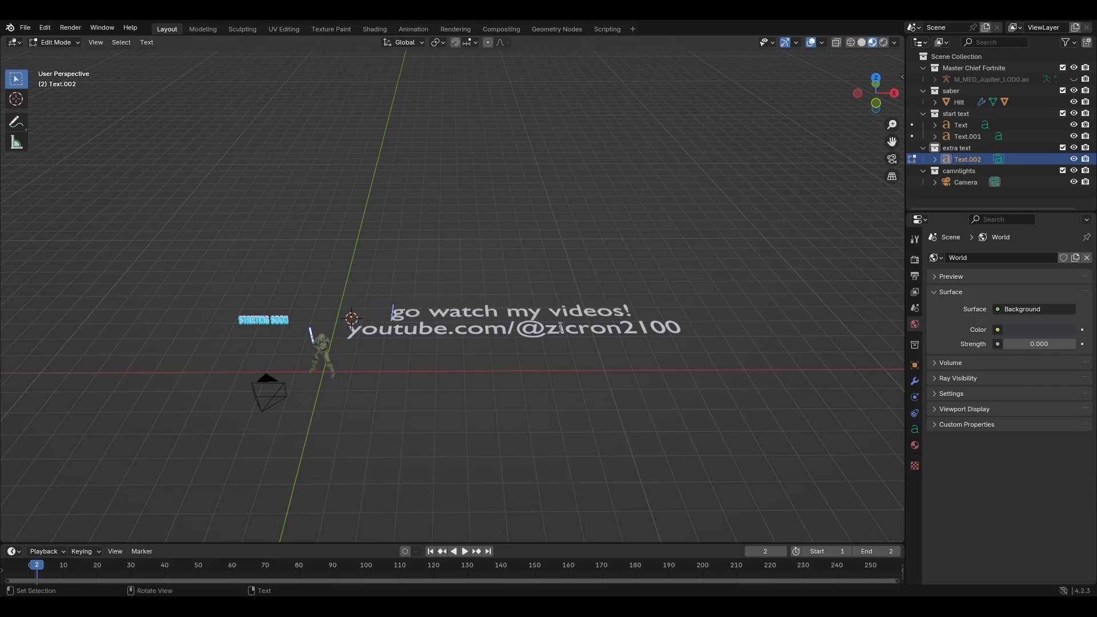
left_click(55, 43)
left_click(60, 55)
Set the channel text's extrude to 0.05 m and its regular font to BigNoodleTitling, like the STARTING SOON text.
left_click(914, 429)
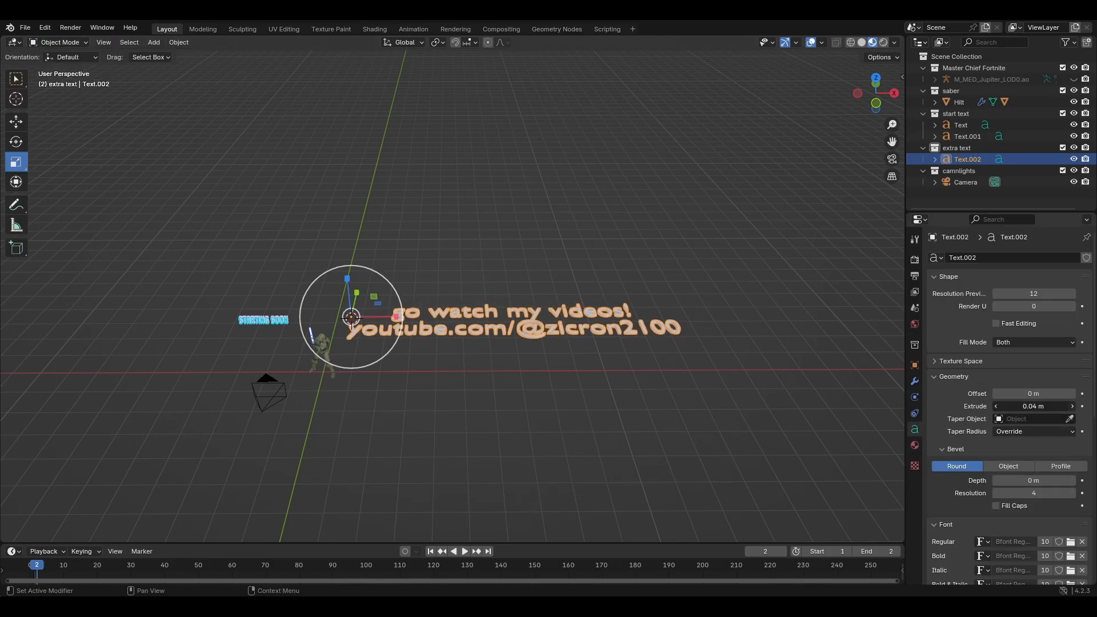
left_click(269, 321)
left_click(425, 328)
scroll(1046, 487, "down", 2)
left_click(1070, 496)
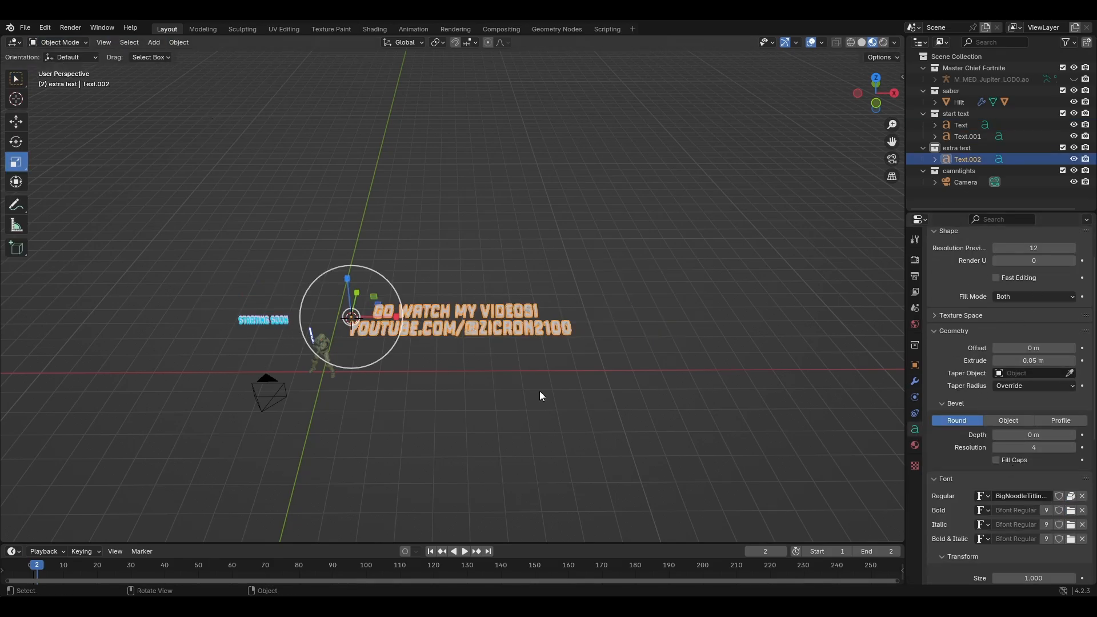
Give the channel text a new material with an Emission surface.
scroll(539, 391, "up", 2)
left_click(914, 445)
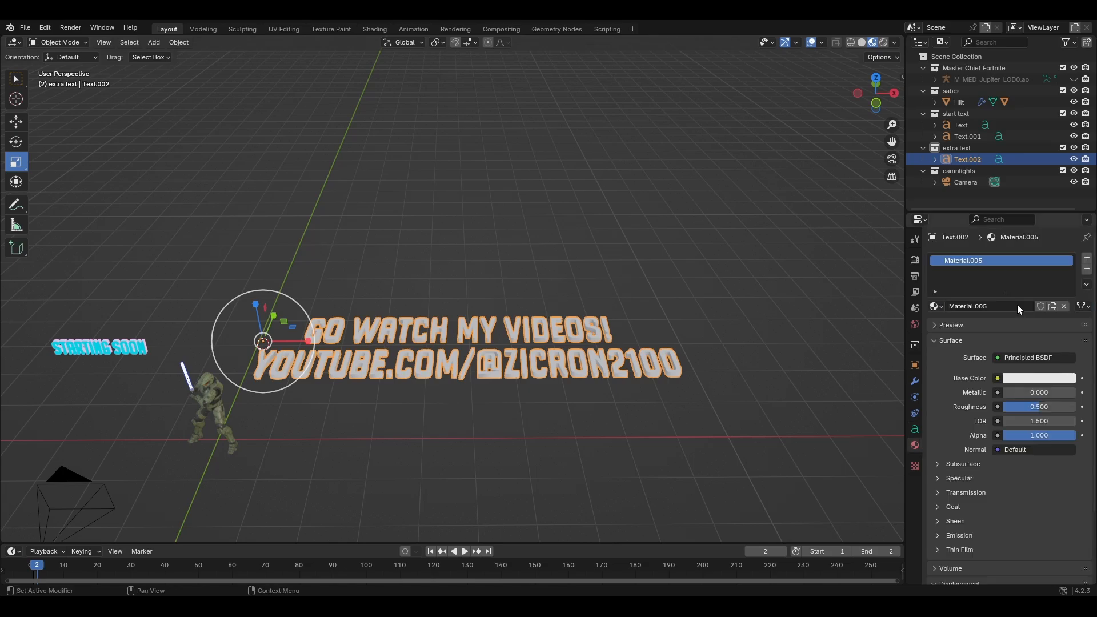
left_click(1028, 359)
left_click(813, 118)
Copy the front STARTING SOON text's emission color 00BBFF to the channel text's material and set its emission strength to 2.
left_click(961, 125)
left_click(1040, 380)
left_click(1033, 327)
key("ctrl+c")
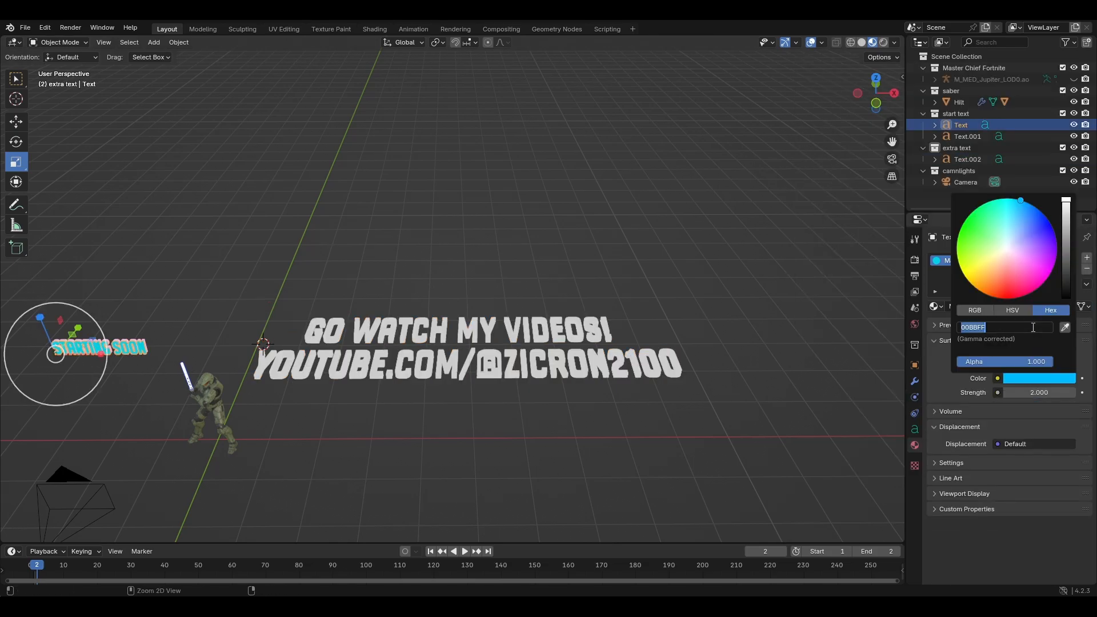
left_click(504, 357)
left_click(504, 359)
left_click(1035, 380)
left_click(1037, 327)
key("ctrl+v")
key("Return")
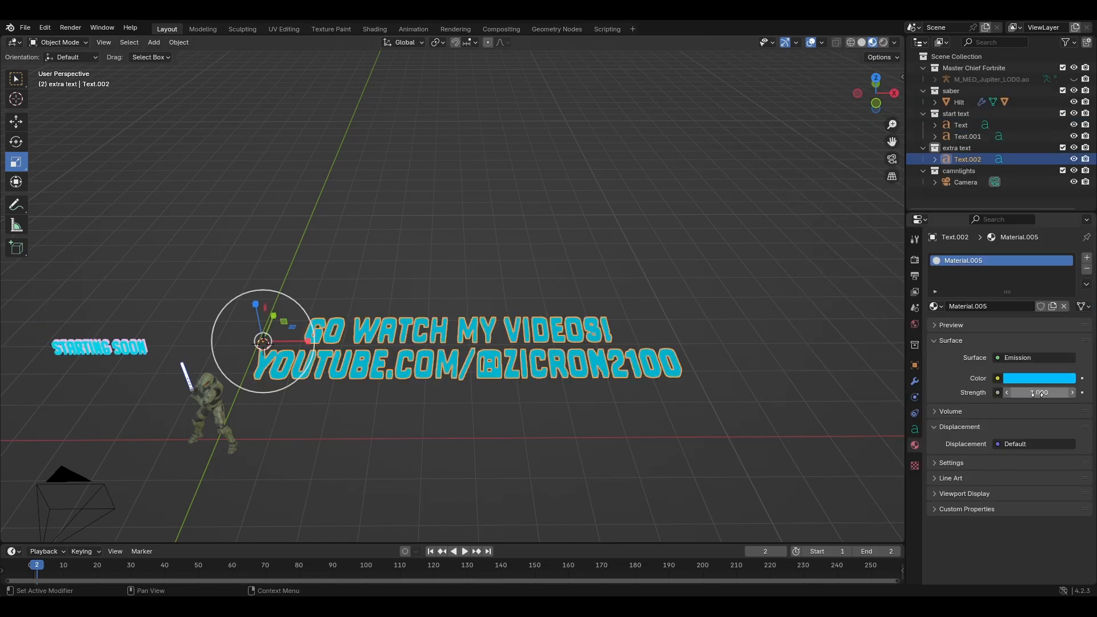
left_click(1037, 393)
type("2")
key("Return")
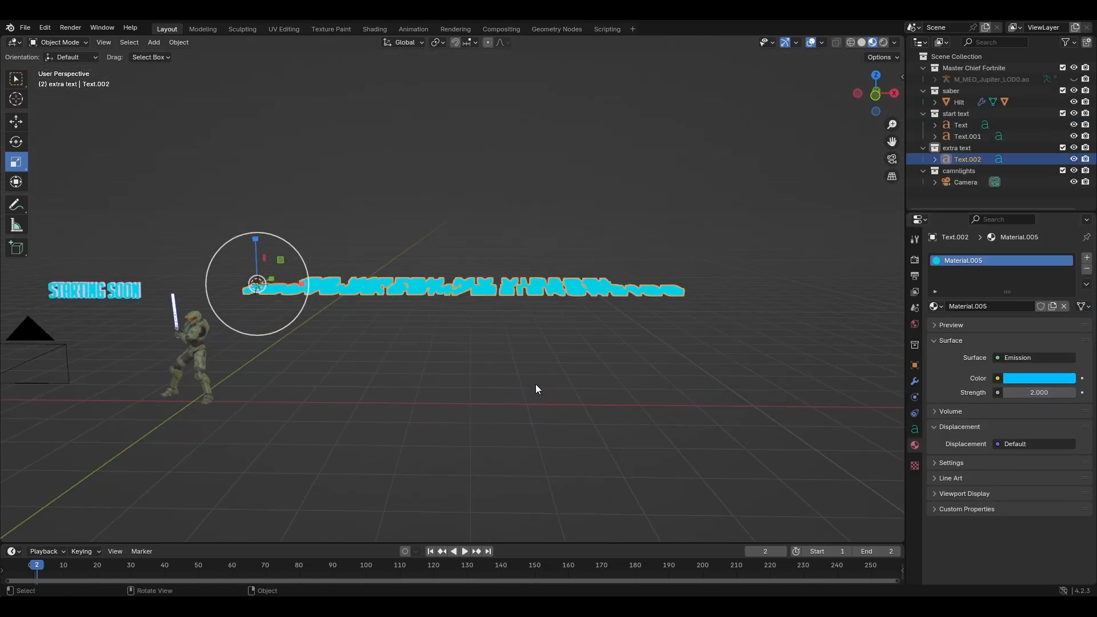
Rotate the channel text 90° on X so it stands upright, and scale it down.
key("n")
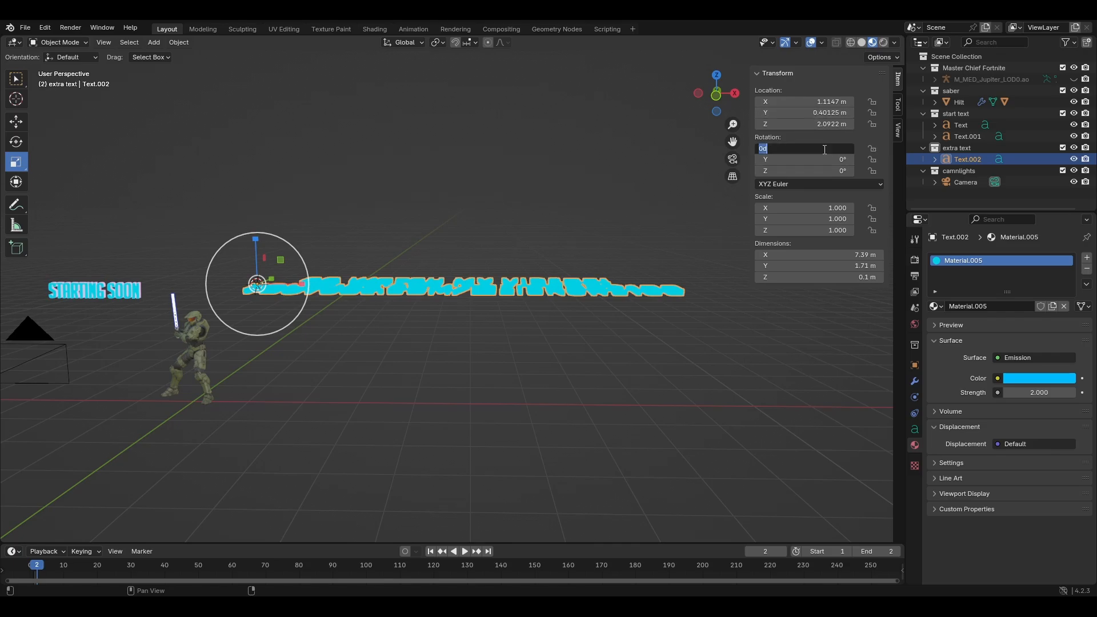
left_click(312, 269)
key("n")
key("s")
left_click(309, 279)
Looking through the camera, move the channel text along X and Z into the lower-left area of the camera frame.
left_click(67, 349)
key("KP_0")
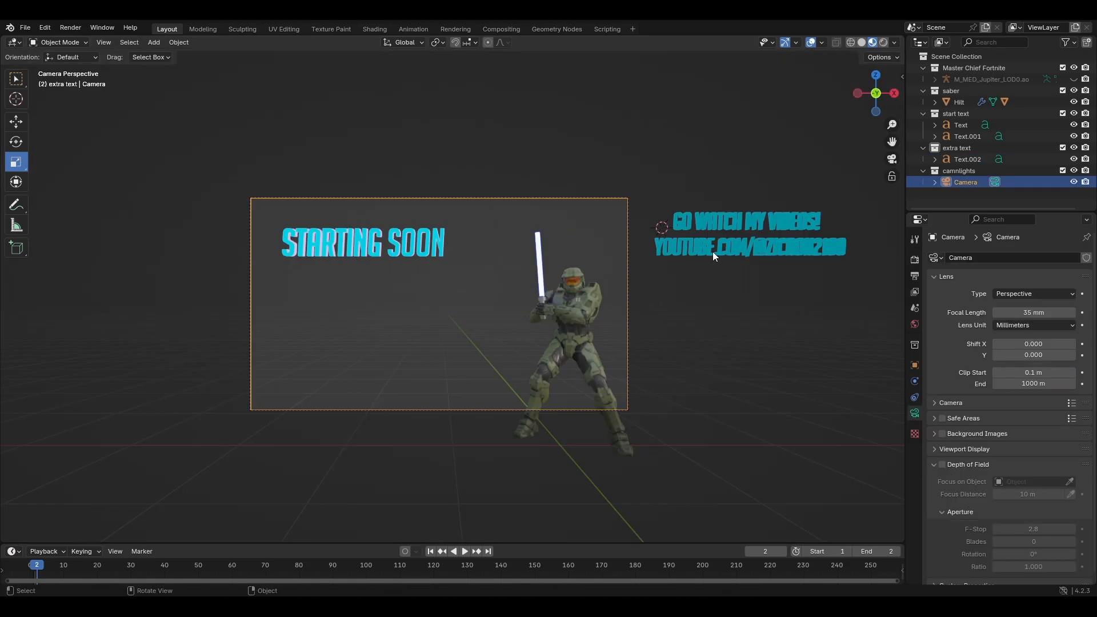
left_click(712, 251)
key("g")
key("x")
left_click(326, 275)
key("g")
key("z")
left_click(330, 414)
Shrink the channel text to a scale of about 0.144 and shift it along X close to the frame's left edge.
key("s")
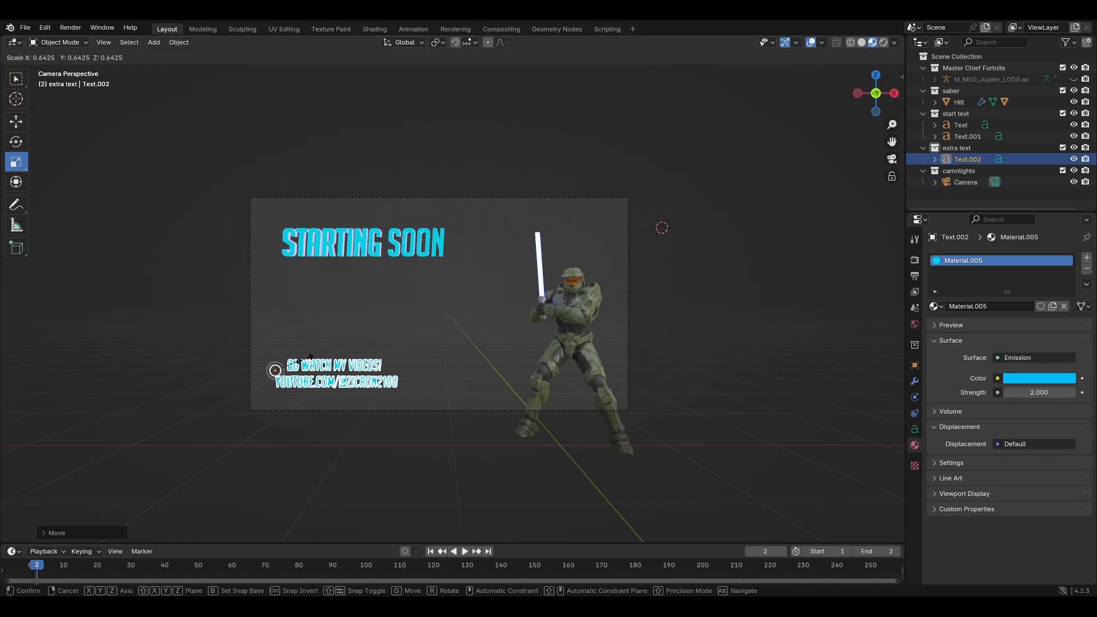
left_click(301, 366)
scroll(410, 334, "up", 2)
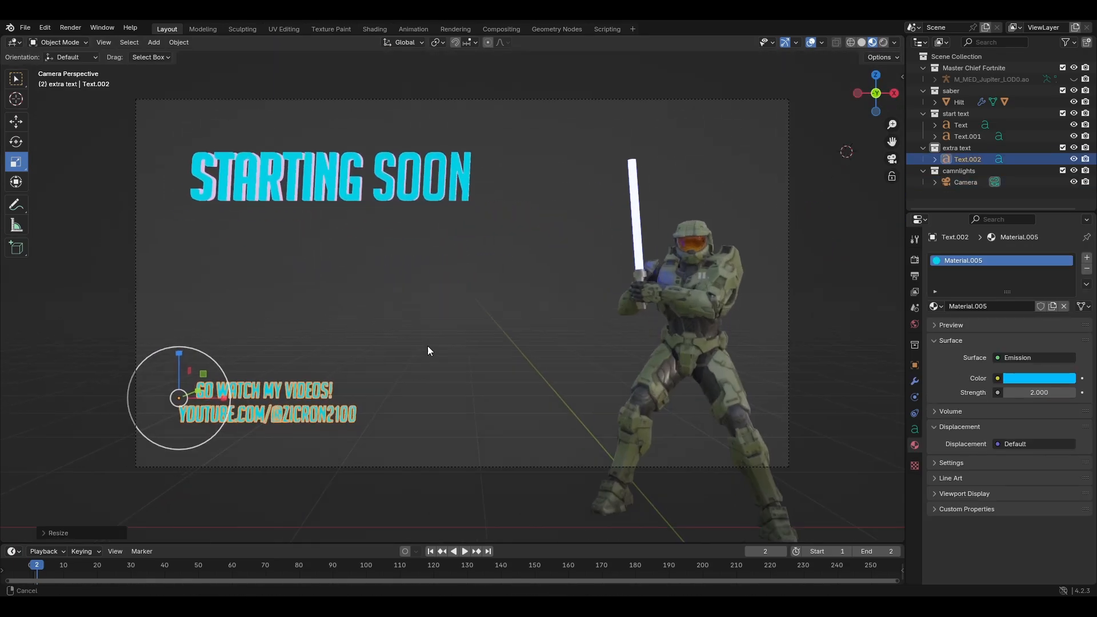
scroll(427, 351, "up", 1)
key("g")
key("x")
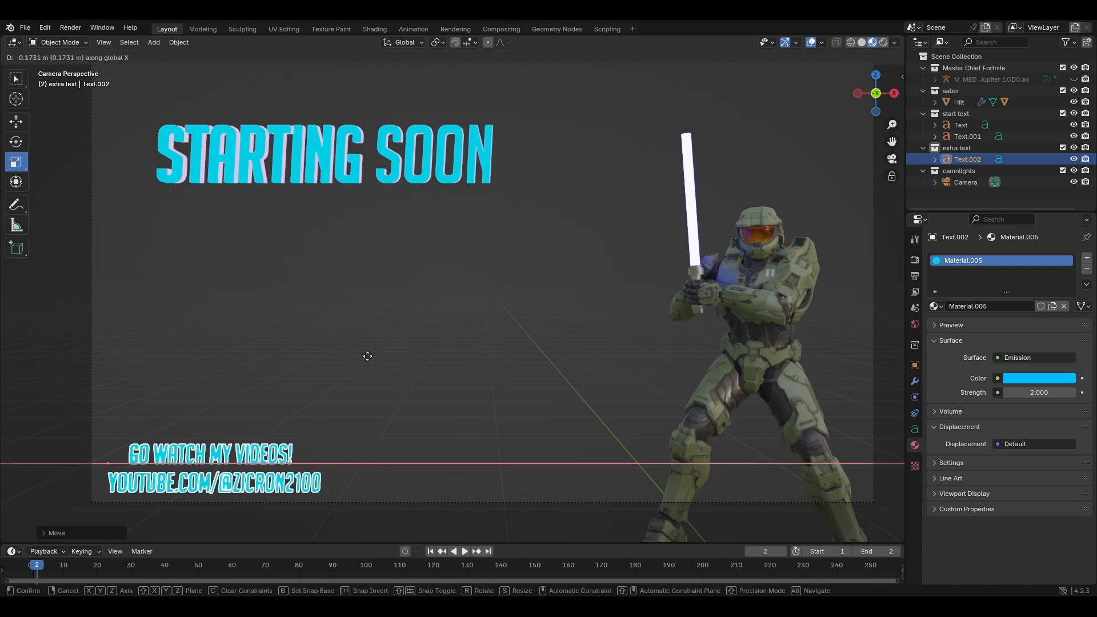
left_click(390, 412)
left_click(958, 196)
left_click(255, 458)
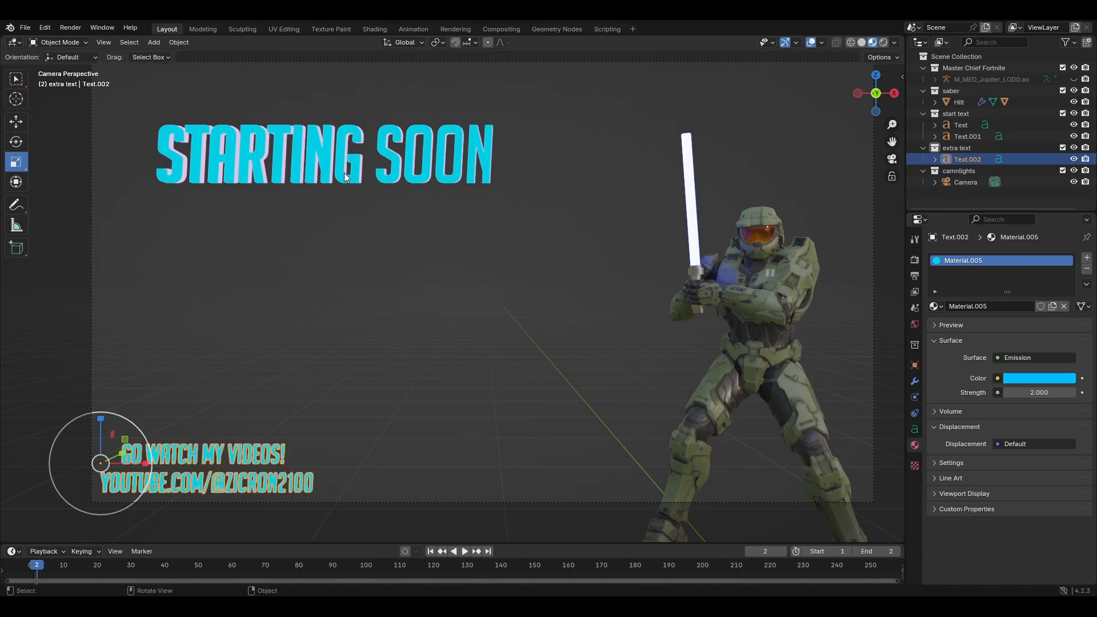
Add a second text object to the extra text collection.
left_click(343, 172)
left_click(957, 149)
key("shift+a")
left_click(328, 376)
Replace the second text's default content with "go watch my videos!" and the YouTube channel address on a second line.
scroll(514, 328, "down", 3)
middle_click_drag(625, 298, 335, 388, "shift")
left_click(64, 43)
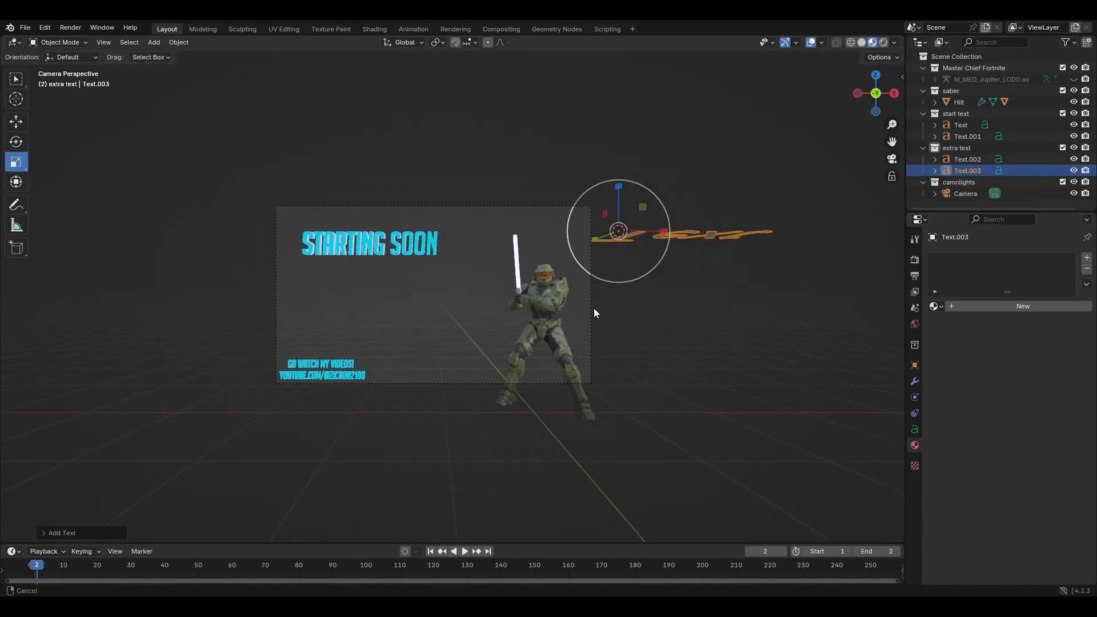
left_click(72, 69)
key("BackSpace")
key("BackSpace")
key("BackSpace")
key("BackSpace")
type("go watch my v")
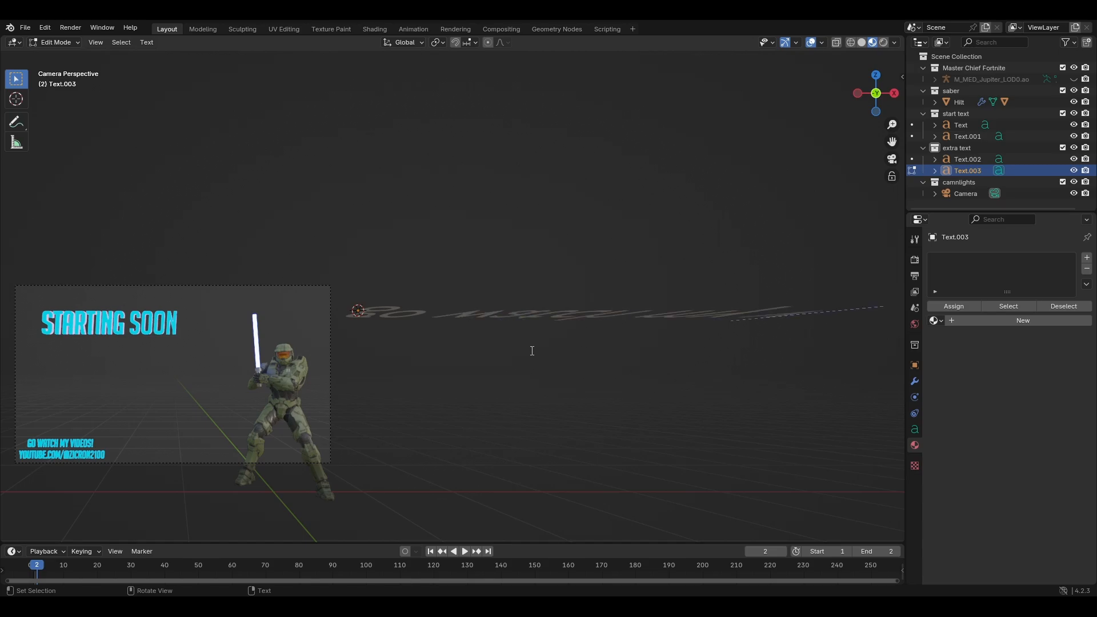
type("ideos!")
key("Return")
type("youtube.com/@")
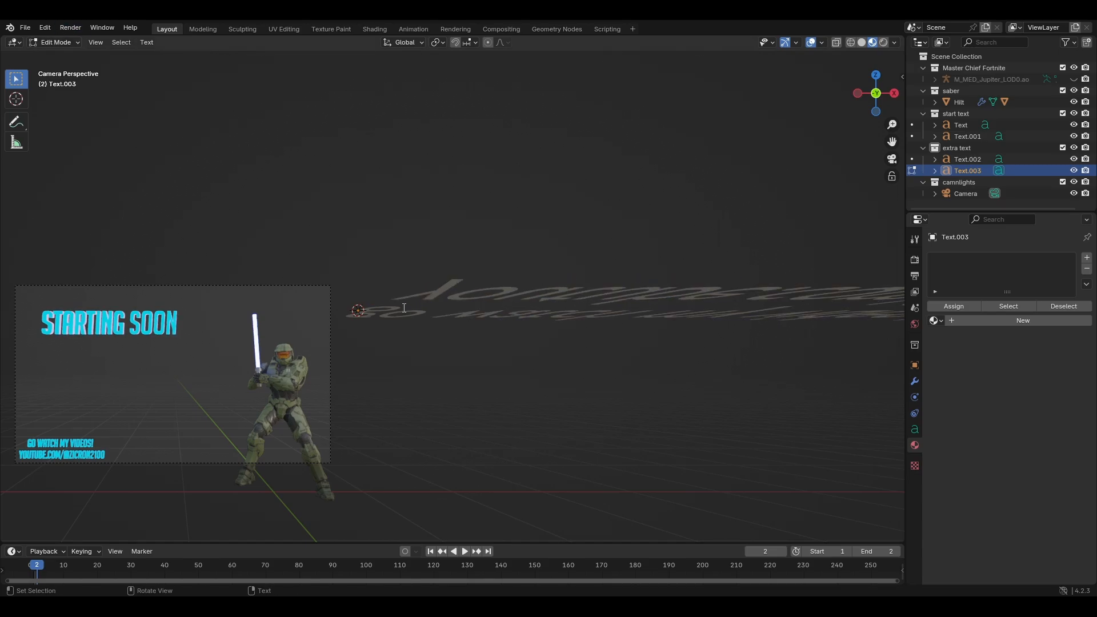
Indent the second text's first line so it sits centered above the channel address, and return to Object Mode.
scroll(404, 308, "up", 3)
middle_click_drag(404, 308, 507, 319)
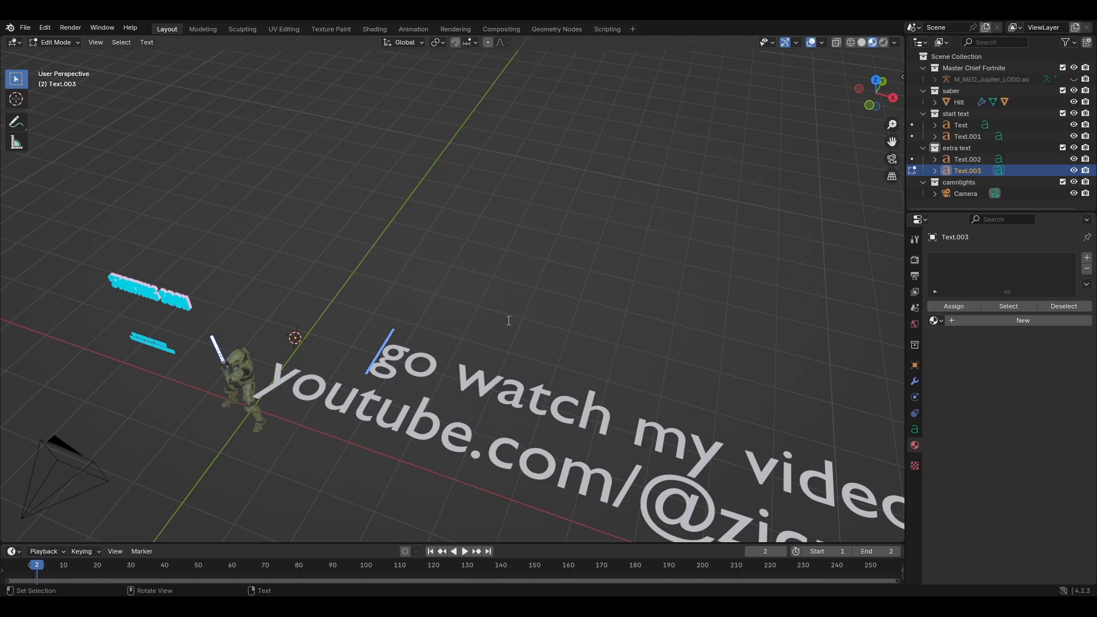
left_click(67, 42)
left_click(64, 56)
Set the second channel text's extrude to 0.05 m and its regular font to BigNoodleTitling.
left_click(914, 429)
left_click(1071, 406)
left_click(1070, 407)
left_click(1070, 406)
left_click(1071, 406)
left_click(1071, 406)
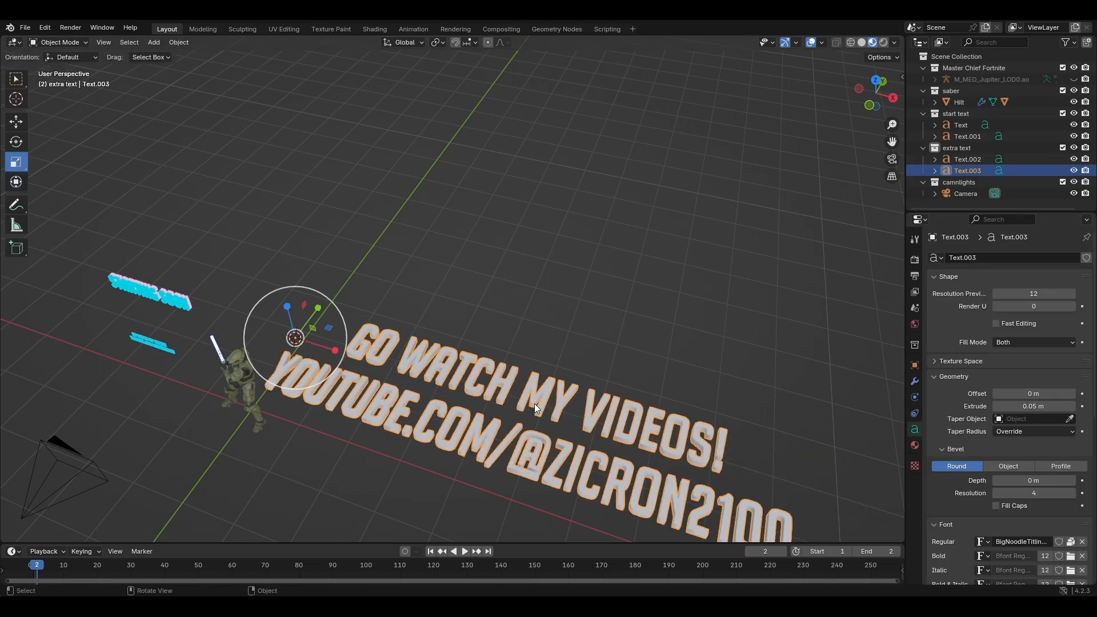
Set the second channel text's scale to 0.144 on all axes and its X rotation to 90°, matching the first channel text.
scroll(533, 403, "down", 3)
key("n")
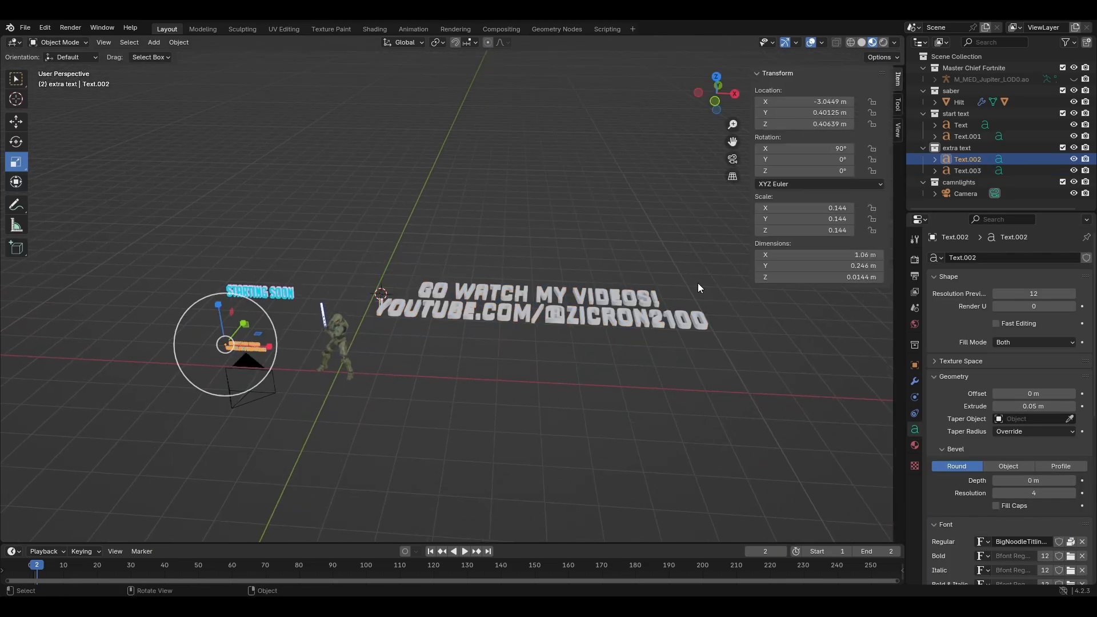
left_click(835, 207)
left_click(824, 219)
type(".1")
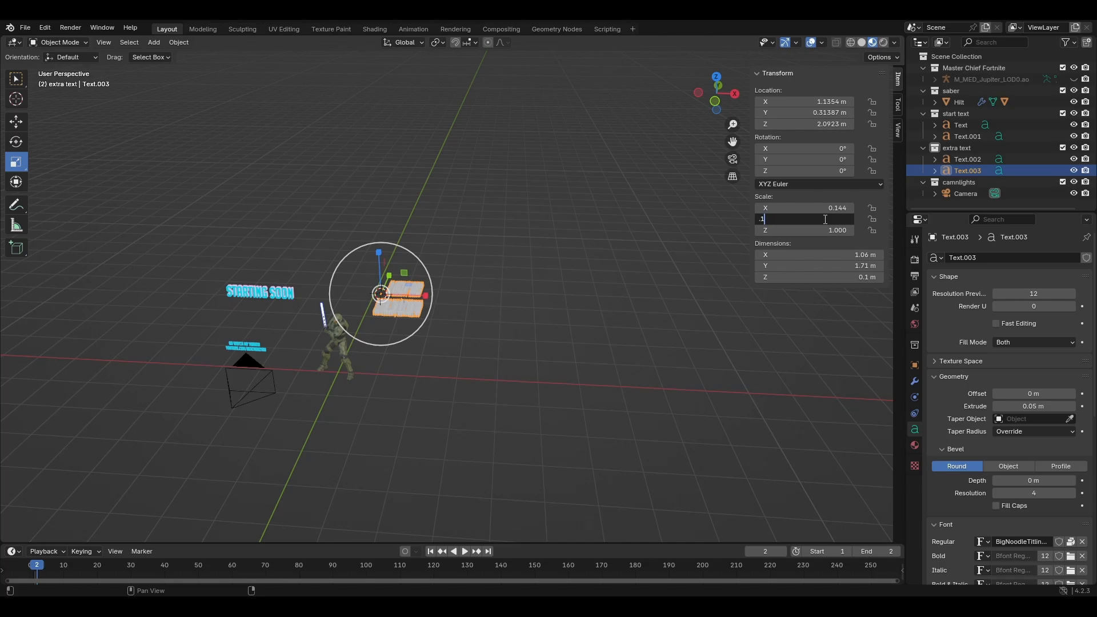
type("44")
key("Return")
left_click(828, 231)
type(".144")
key("Return")
left_click(828, 149)
type("90")
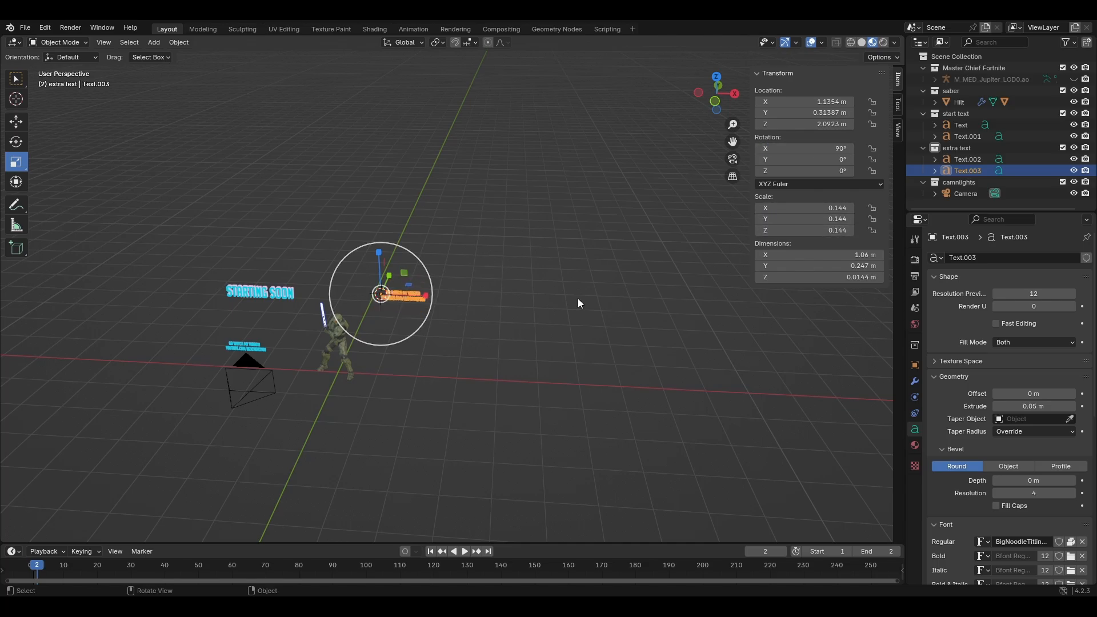
Set the second channel text's location to X -3.0449 m, Y 0.40125 m and Z 0.40639 m, the same as the first channel text.
left_click(245, 348)
left_click(409, 297)
left_click(826, 124)
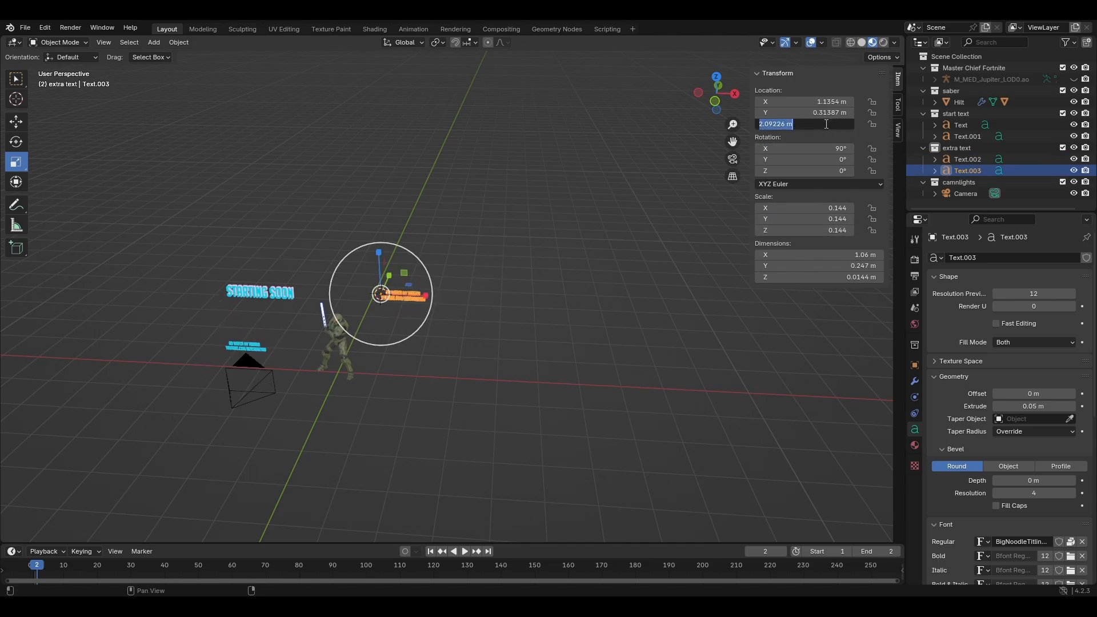
type(".40639")
key("Return")
left_click(246, 347)
left_click(410, 357)
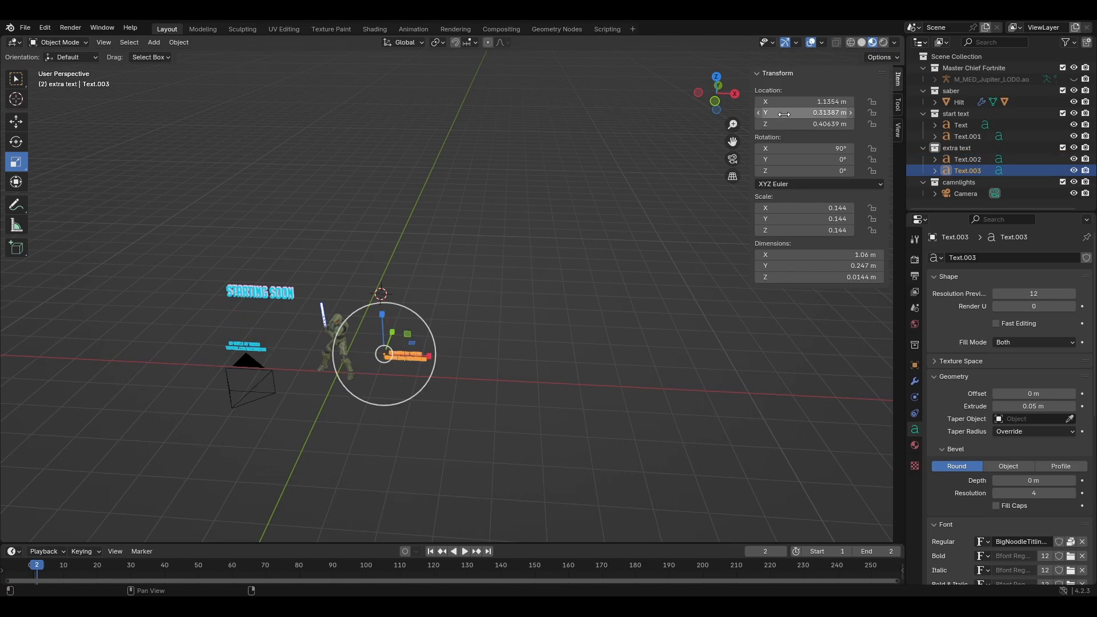
left_click(814, 112)
type(".40125")
key("Return")
left_click(245, 347)
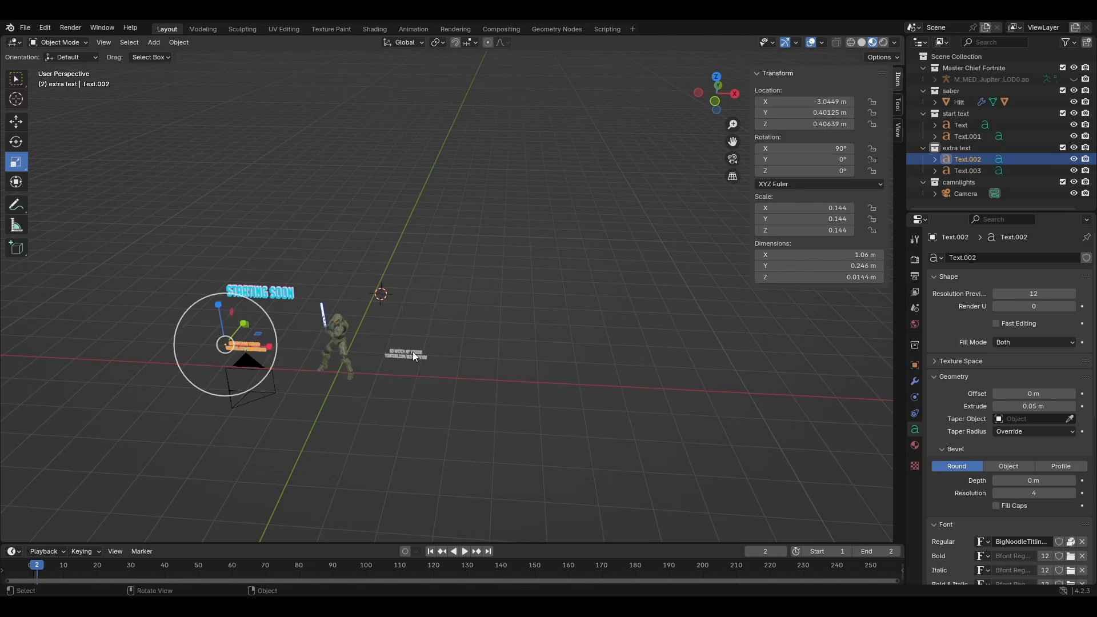
left_click(412, 352)
left_click(806, 101)
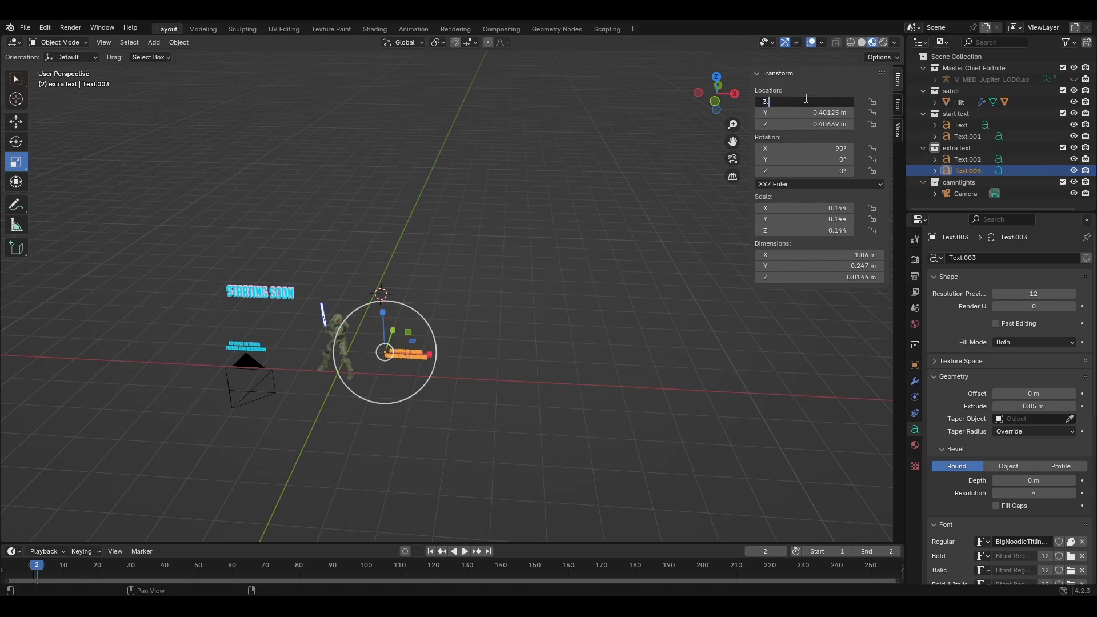
type("-3.0449")
key("Return")
In the left side view, move the second channel text along Y to about 0.416 m, directly against the back of the blue channel text.
scroll(305, 370, "up", 6)
middle_click_drag(305, 370, 688, 113, "shift")
left_click(698, 93)
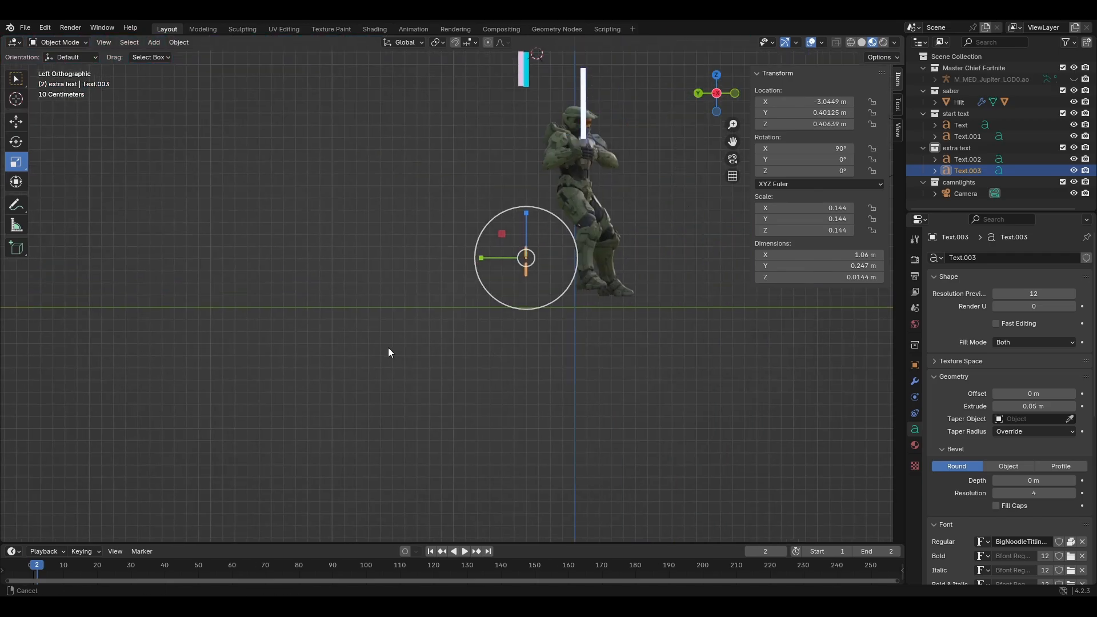
scroll(389, 350, "up", 10)
middle_click_drag(685, 348, 401, 407, "shift")
key("g")
key("y")
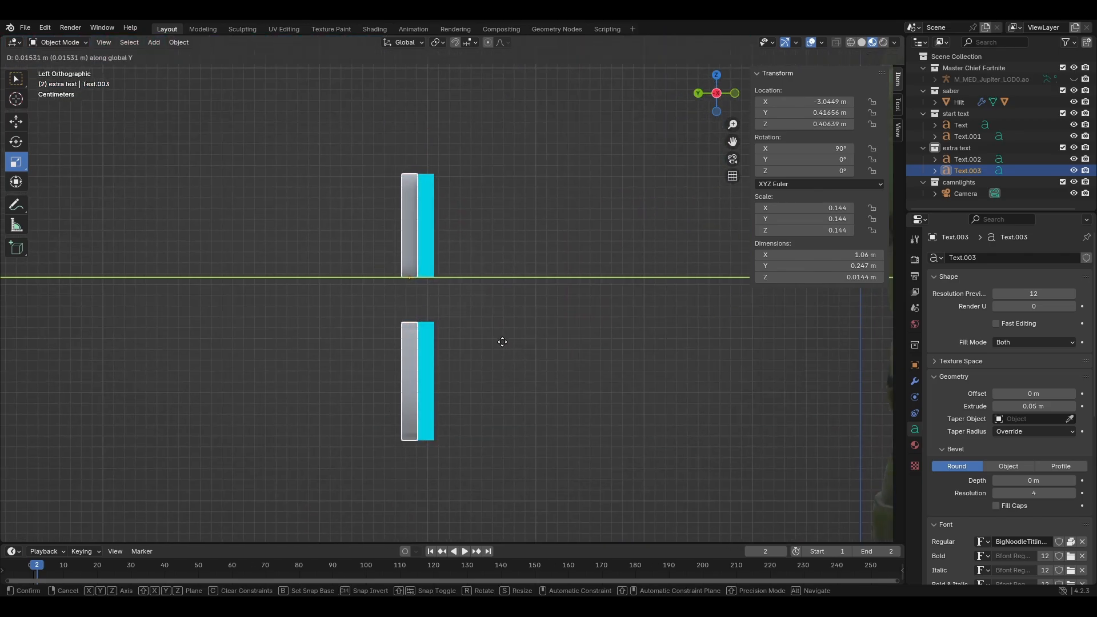
left_click(499, 341)
scroll(419, 324, "up", 8)
scroll(419, 323, "up", 2)
key("g")
key("y")
left_click(553, 347)
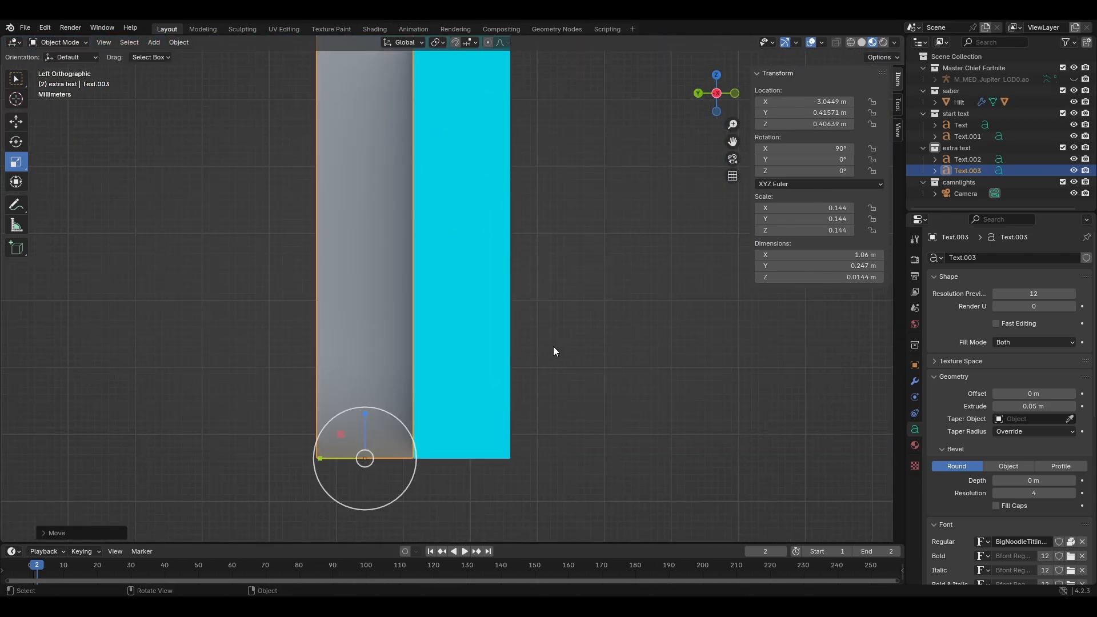
Give the rear channel text a new material with an Emission surface.
scroll(585, 365, "down", 9)
scroll(585, 368, "down", 1)
left_click(914, 445)
left_click(1015, 307)
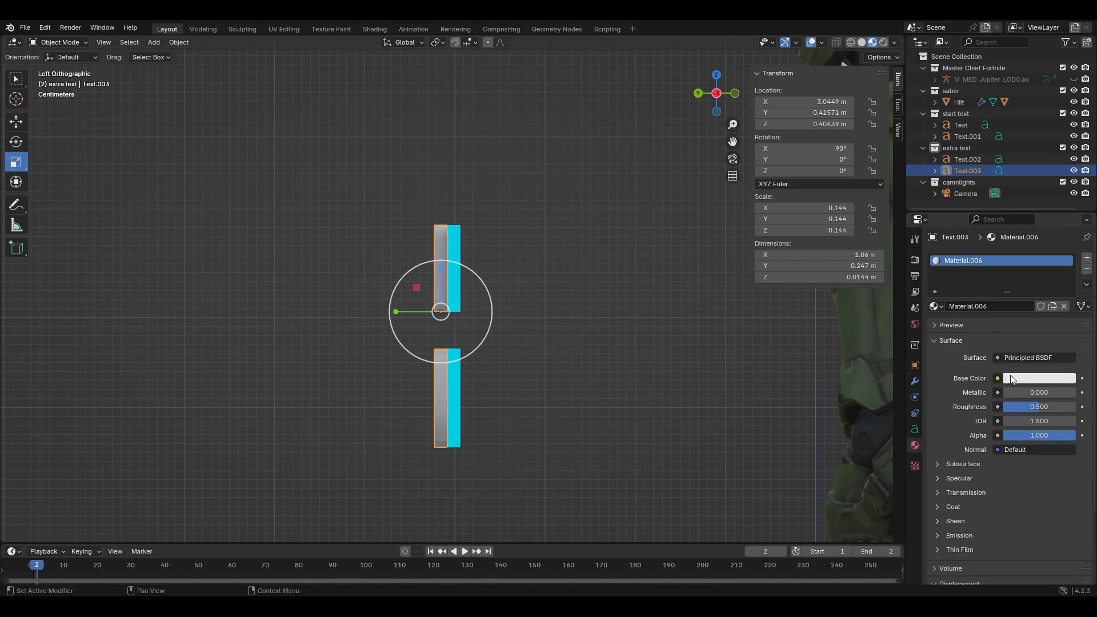
left_click(1028, 357)
left_click(814, 119)
Copy the hex code of the pink emission color used by the rear STARTING SOON text.
scroll(657, 266, "down", 4)
middle_click_drag(527, 120, 532, 537, "shift")
left_click(426, 155)
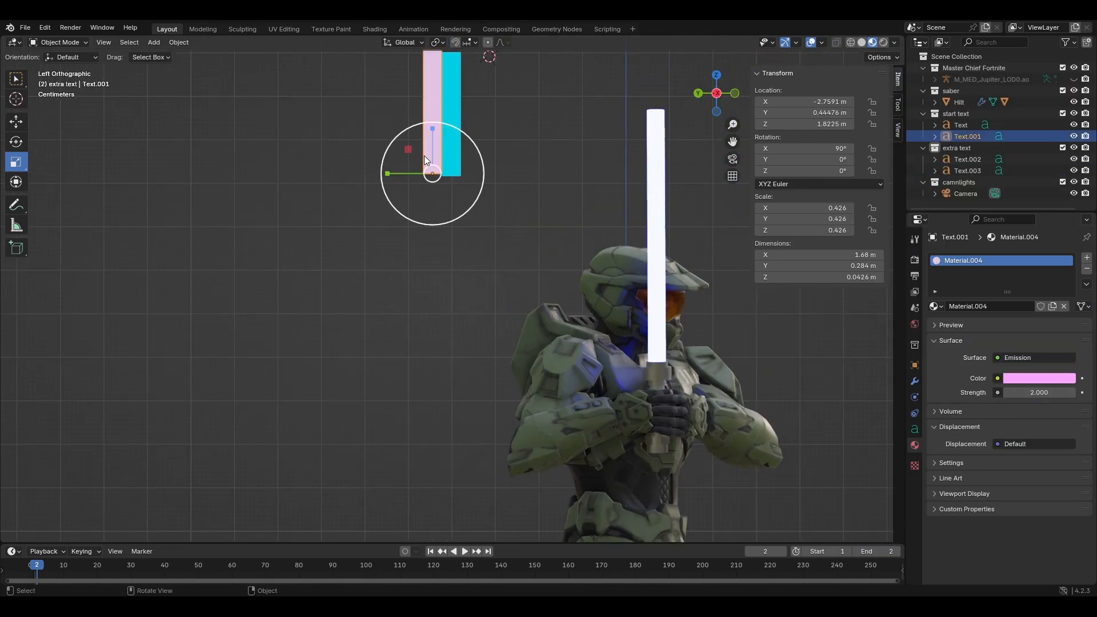
left_click(1027, 376)
left_click(1019, 329)
key("ctrl+c")
scroll(559, 468, "down", 7)
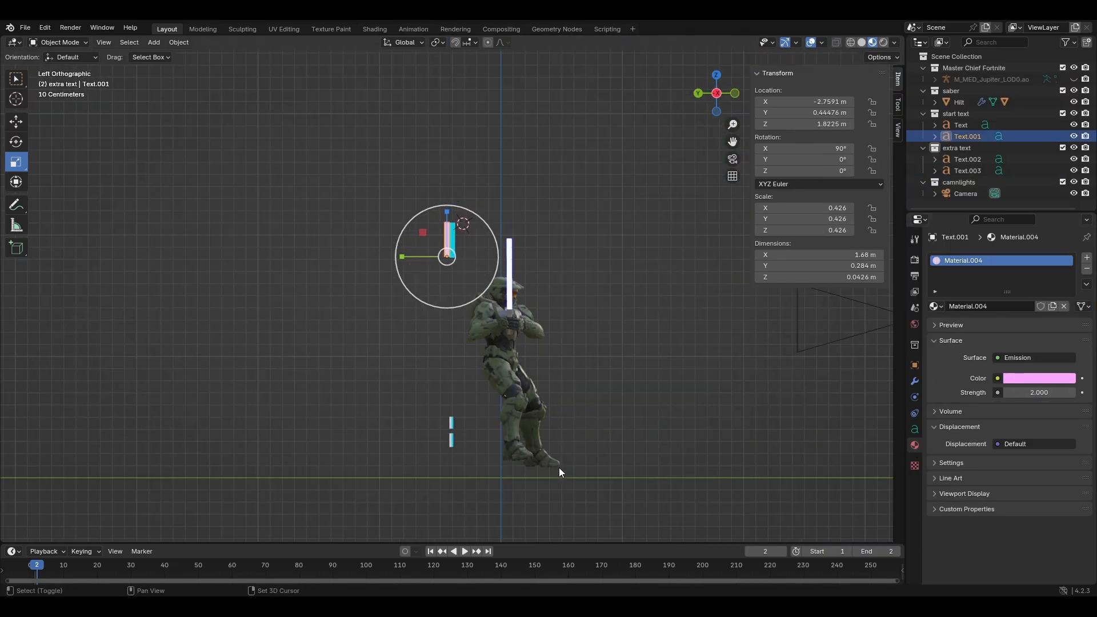
Set the rear channel text's emission strength to 2 and apply the copied pink as its emission color.
middle_click_drag(558, 467, 550, 357, "shift")
scroll(514, 388, "up", 9)
left_click(392, 423)
left_click(1044, 392)
type("2")
key("Return")
left_click(1036, 380)
left_click(1037, 380)
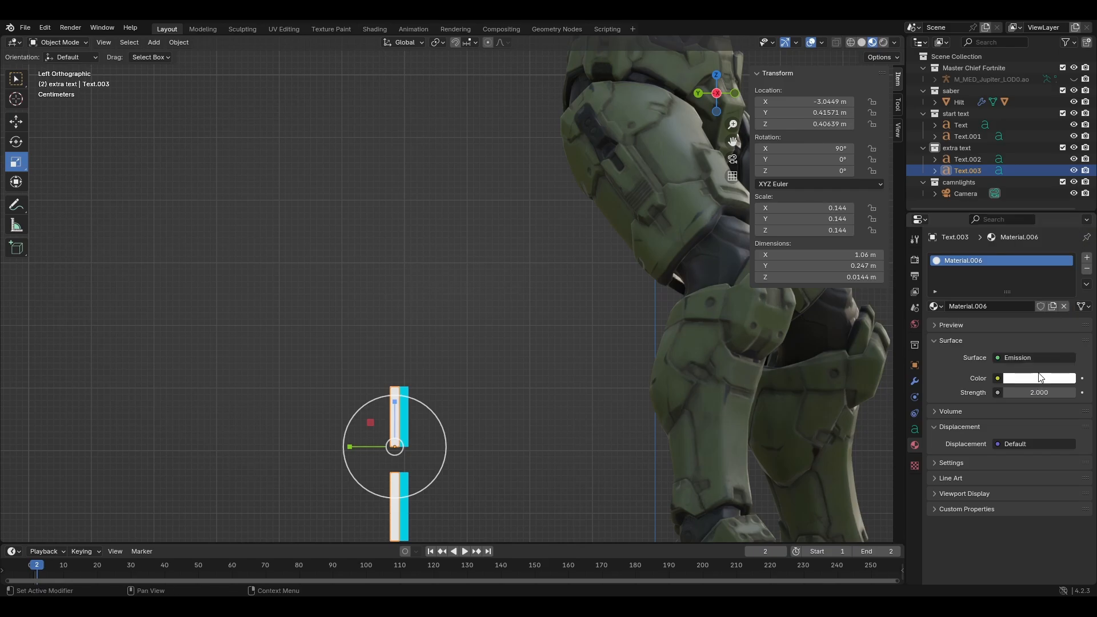
left_click(1037, 381)
left_click(1031, 328)
key("ctrl+v")
key("Return")
left_click(514, 451)
Examine in the camera view how the pink rear channel text lines up with the blue front channel text.
middle_click_drag(514, 450, 458, 418)
scroll(457, 418, "down", 6)
scroll(457, 413, "down", 4)
left_click(439, 206)
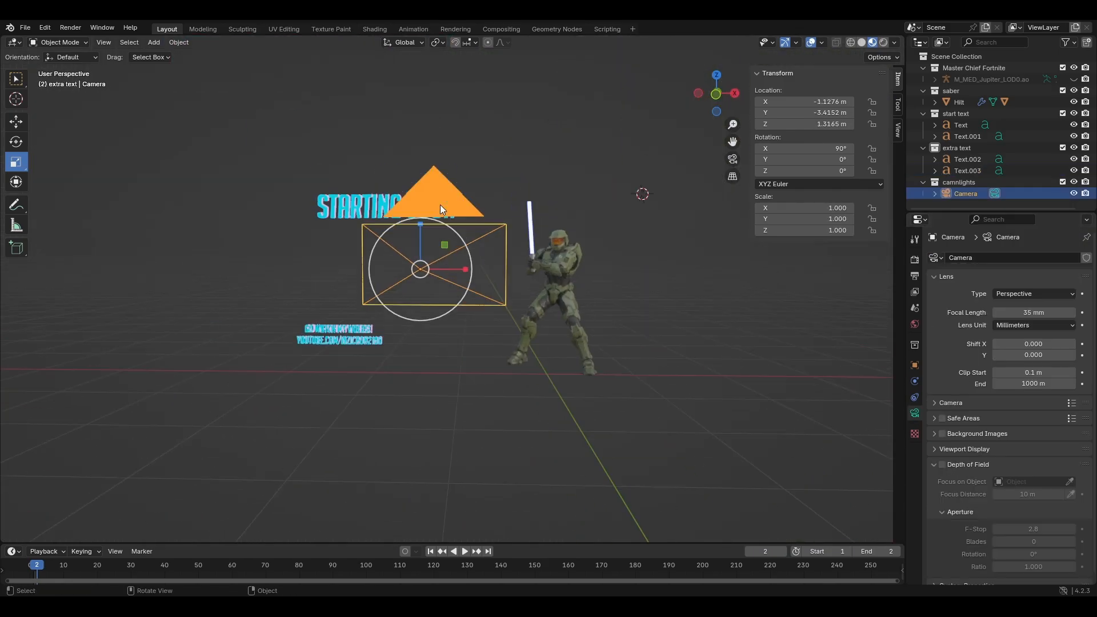
key("KP_0")
middle_click_drag(377, 320, 686, 242, "shift")
scroll(685, 242, "up", 9)
middle_click_drag(343, 451, 542, 341, "shift")
left_click(546, 342)
middle_click_drag(643, 350, 730, 339, "shift")
scroll(730, 338, "down", 2)
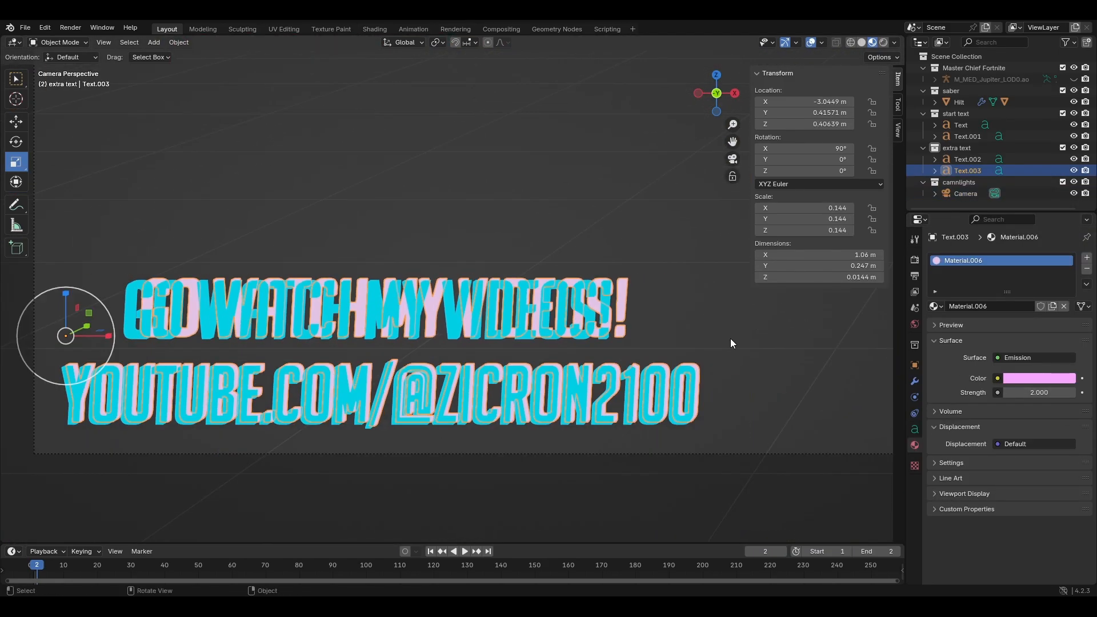
In the camera view, offset the pink rear channel text to about X -3.064 m and Z 0.402 m behind the blue text.
middle_click_drag(588, 351, 457, 274)
scroll(457, 274, "down", 3)
left_click(454, 221)
key("KP_0")
scroll(411, 372, "up", 3)
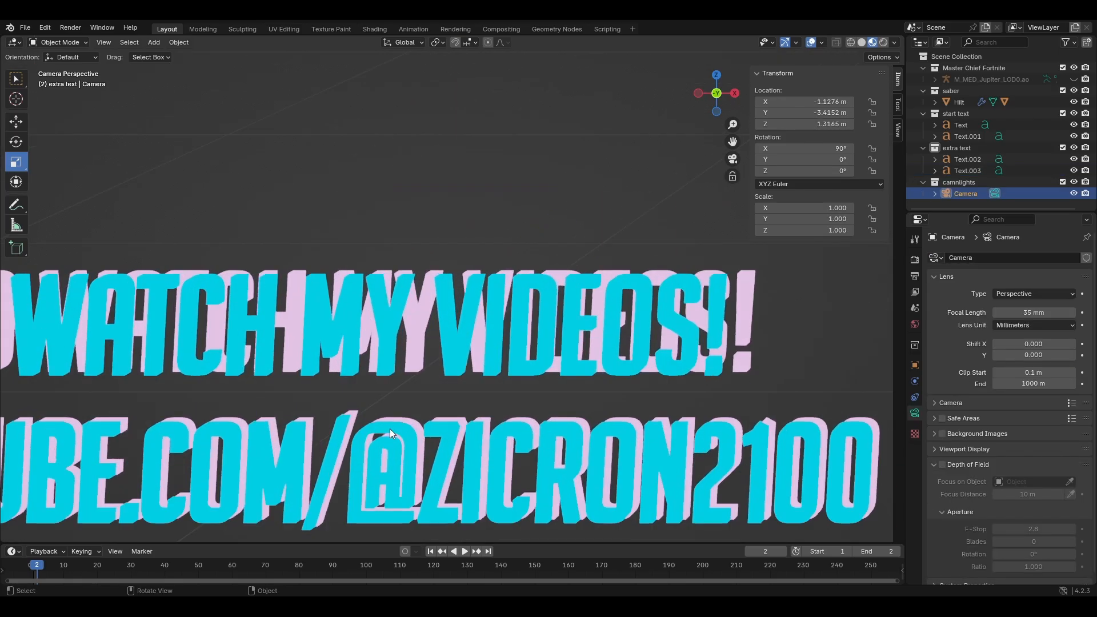
left_click(389, 429)
key("g")
key("x")
left_click(793, 316)
key("g")
key("z")
left_click(790, 318)
scroll(683, 318, "up", 8)
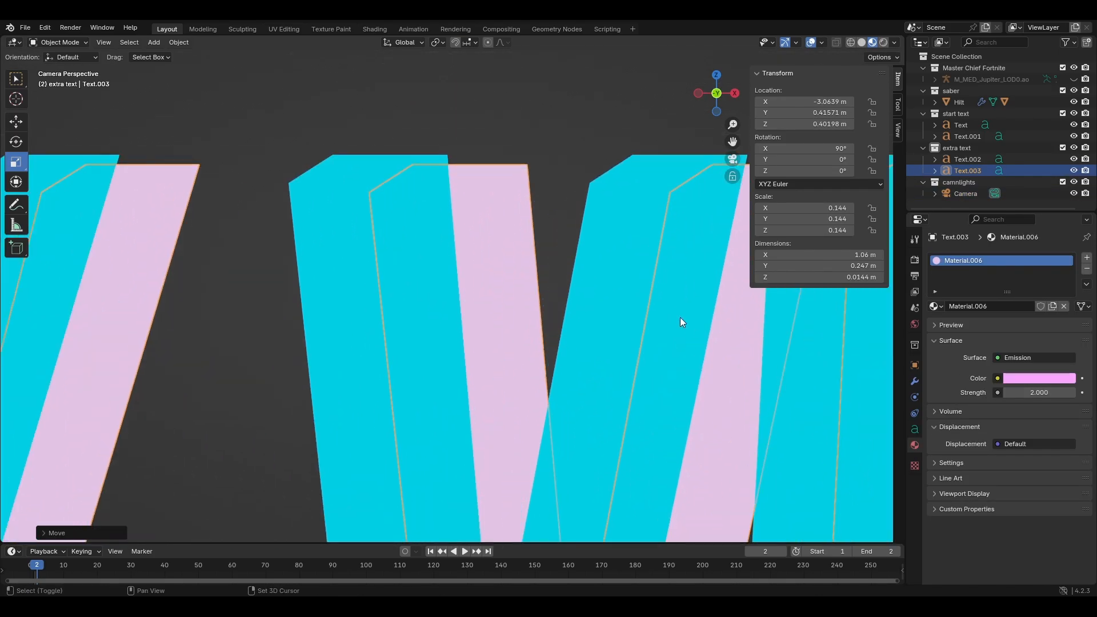
Nudge the pink rear channel text to X -3.0615 m and Z 0.403 m behind the blue text.
middle_click_drag(679, 317, 400, 381, "shift")
key("g")
key("z")
left_click(539, 308)
scroll(602, 323, "down", 6)
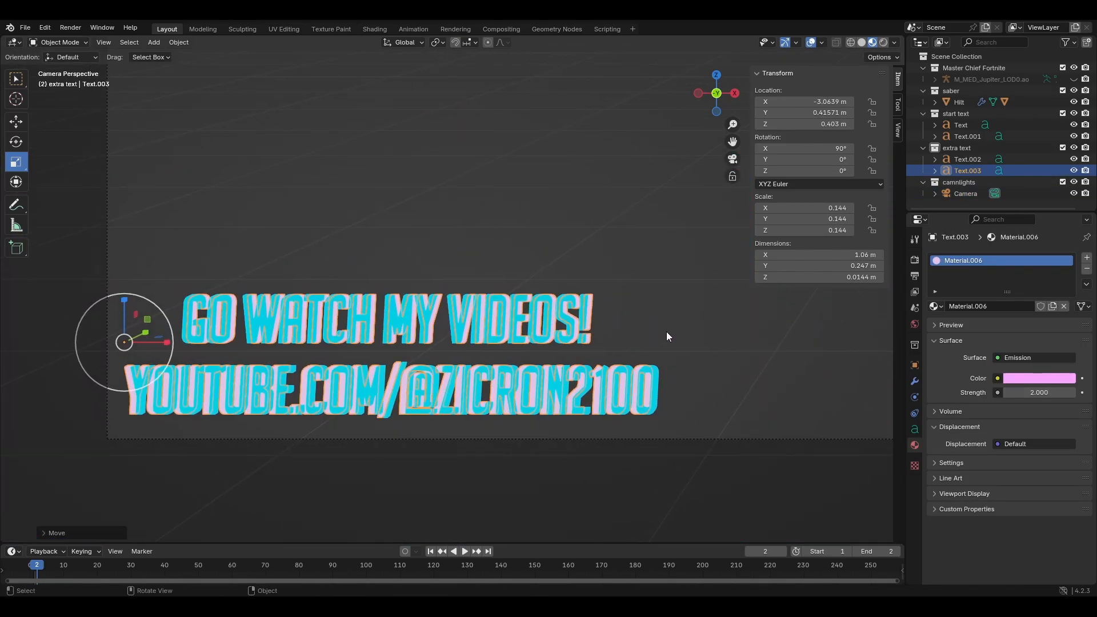
key("g")
key("x")
left_click(668, 331)
scroll(457, 354, "up", 6)
middle_click_drag(349, 361, 457, 391, "shift")
scroll(657, 347, "down", 7)
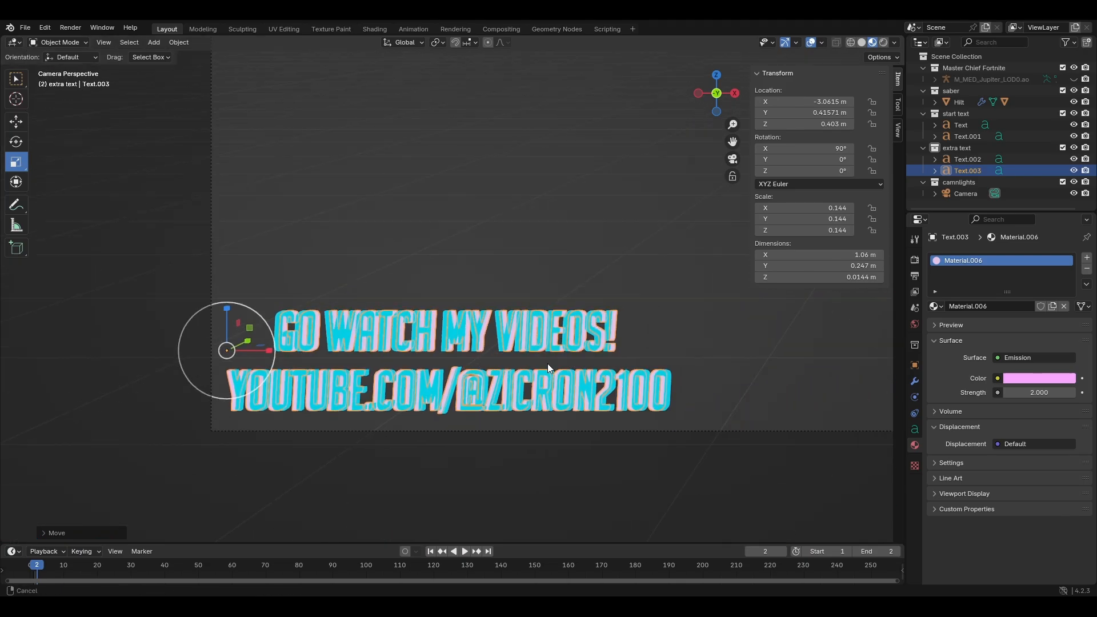
Deselect the channel text and collapse the saber, start text and extra text collections in the outliner.
left_click(460, 390)
middle_click_drag(495, 362, 446, 379, "shift")
left_click(447, 379)
scroll(594, 358, "down", 6)
middle_click_drag(594, 359, 417, 488, "shift")
left_click(810, 396)
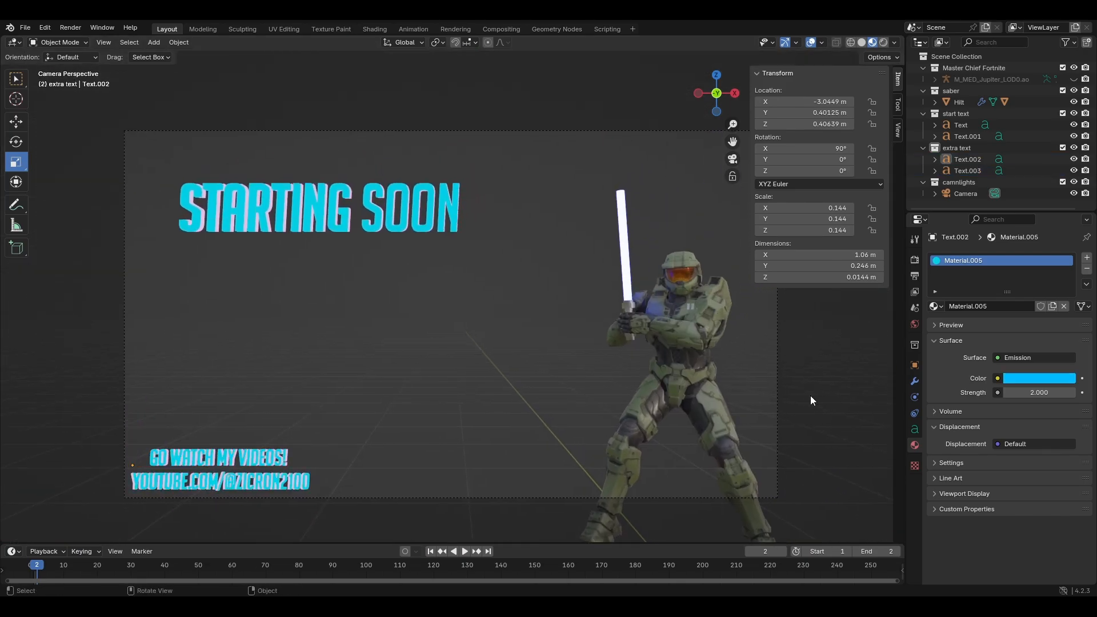
middle_click_drag(701, 363, 680, 364, "shift")
key("n")
left_click(921, 91)
left_click(921, 102)
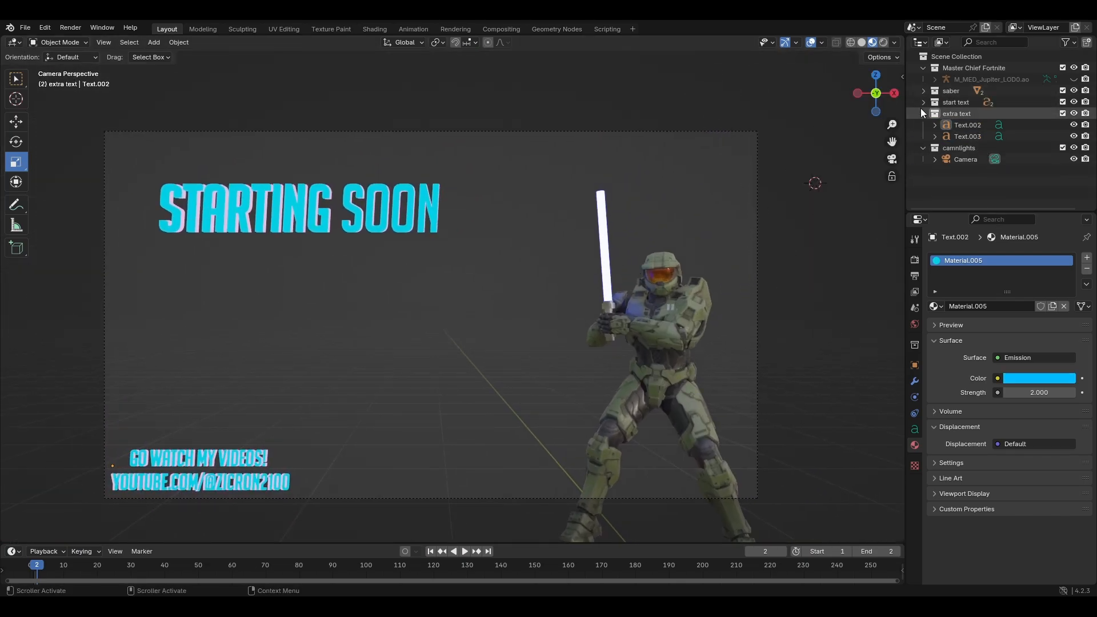
left_click(920, 112)
left_click(917, 125)
Add an area light, preview it with the scene world and move it above Master Chief to about X 0.234 m.
key("shift+a")
mouse_move(628, 348)
left_click(737, 384)
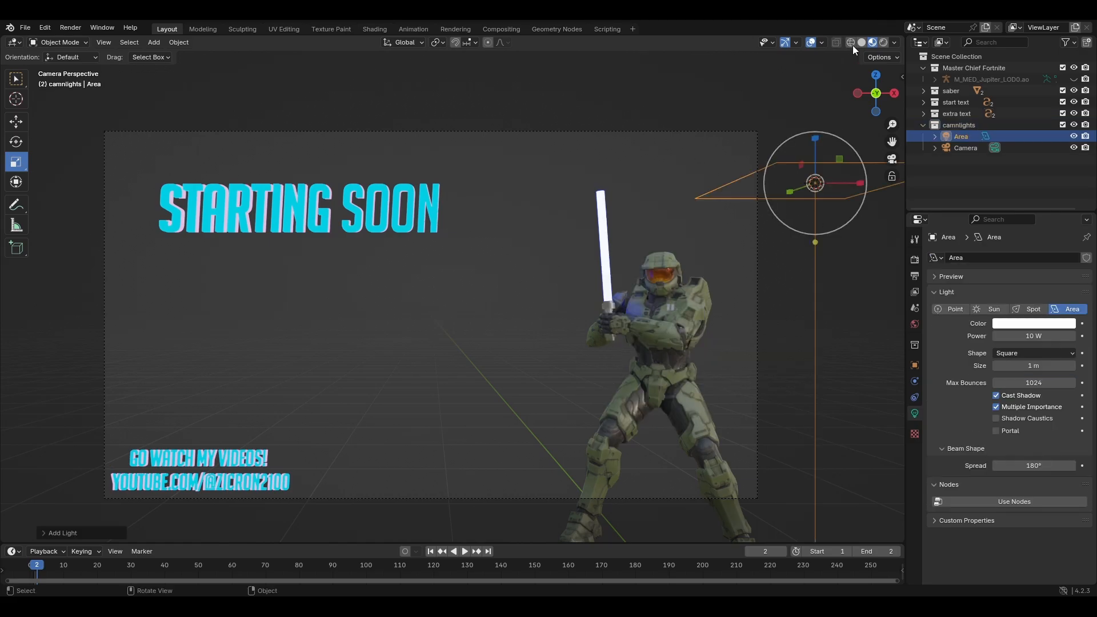
left_click(894, 42)
left_click(828, 111)
left_click(749, 277)
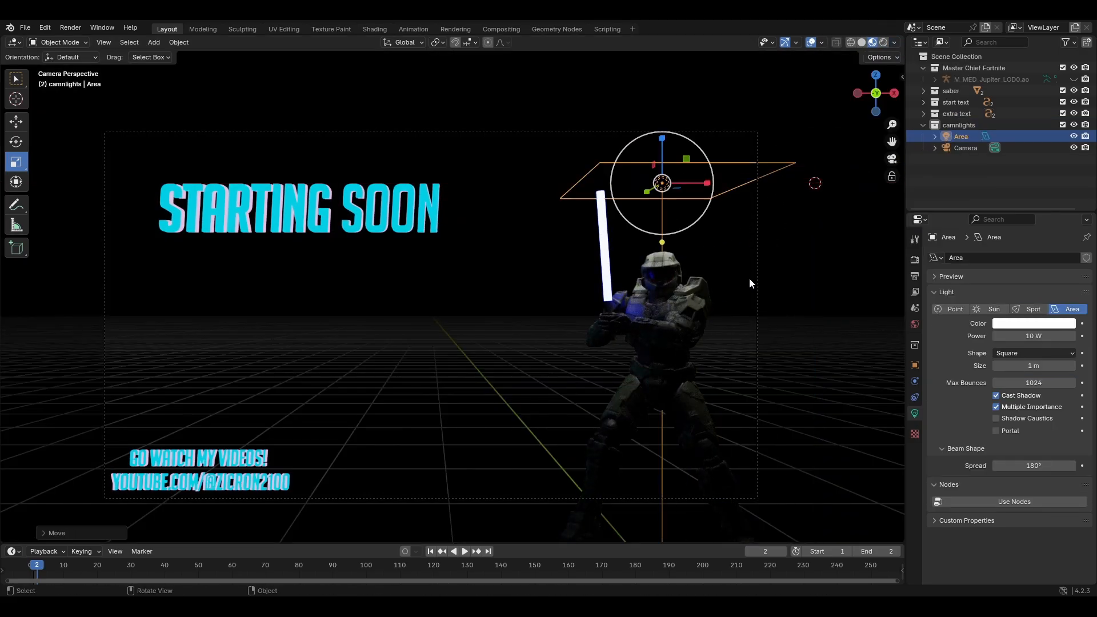
Set the area light's X rotation to 270° so it stands upright facing the camera.
key("r")
left_click(749, 277)
key("n")
left_click(818, 149)
type("180")
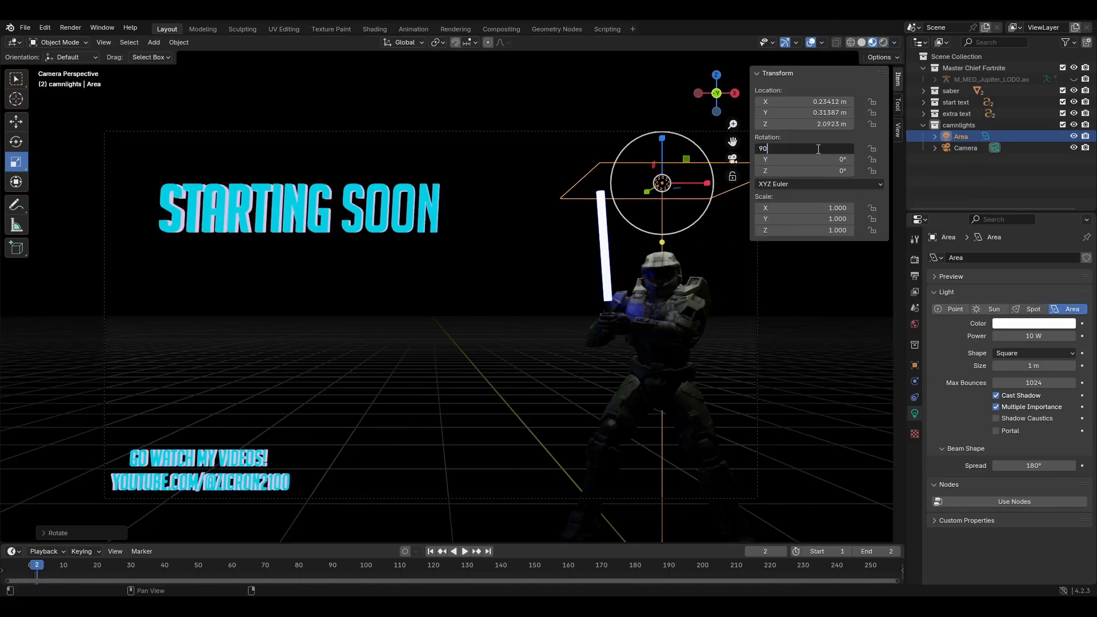
key("Return")
left_click(817, 148)
type("-90")
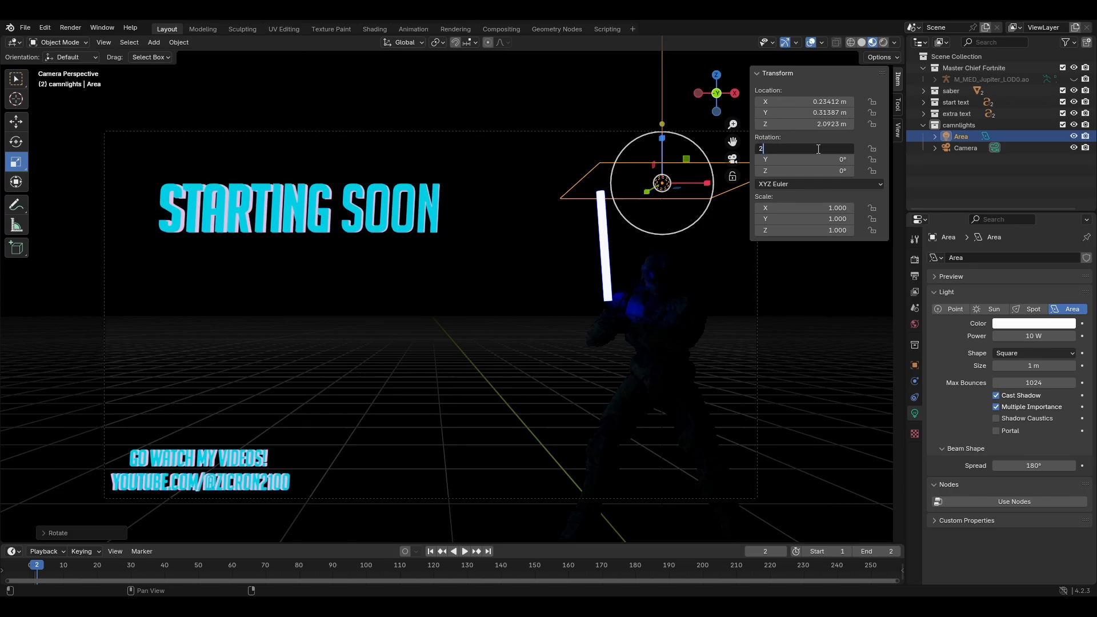
key("Return")
left_click(694, 305)
key("n")
Move the area light down and slightly sideways behind Master Chief, and enlarge it to 1.69 m.
left_click(968, 135)
key("g")
key("z")
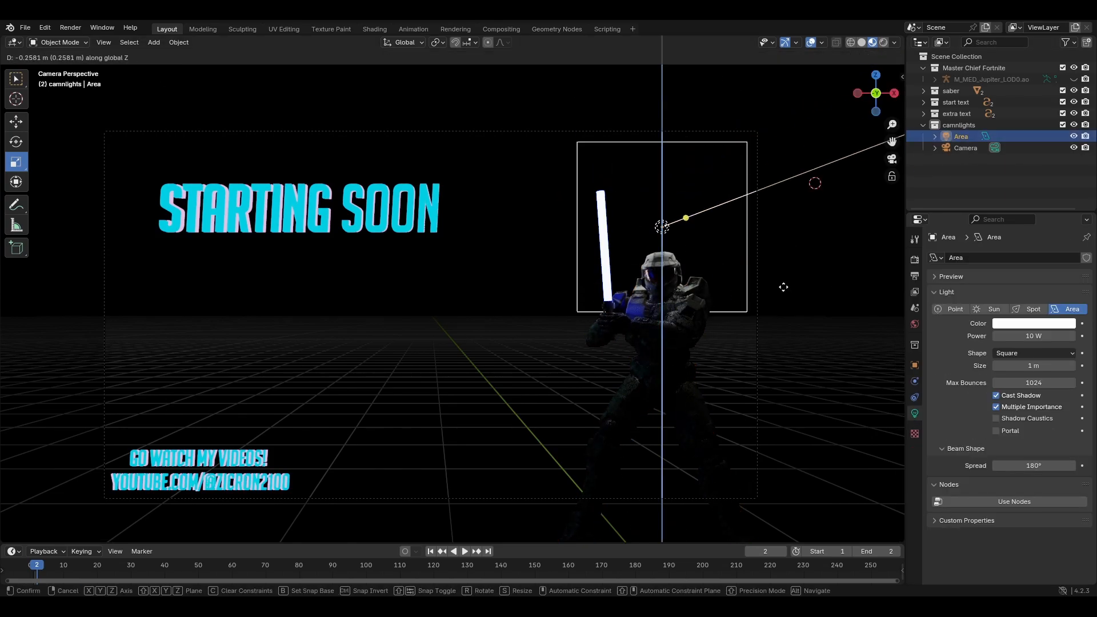
left_click(802, 358)
key("g")
key("x")
left_click(808, 301)
left_click_drag(670, 386, 671, 443)
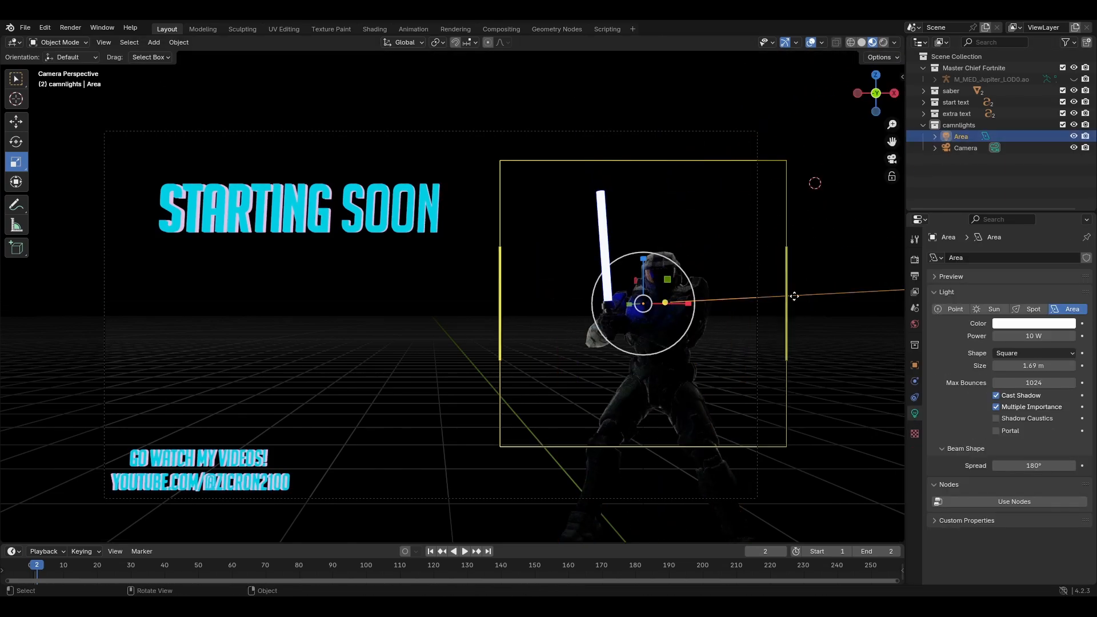
key("g")
key("z")
left_click(810, 274)
Tilt the area light around X and turn it to about -8.9° around Z.
key("r")
key("x")
left_click(803, 327)
key("r")
key("z")
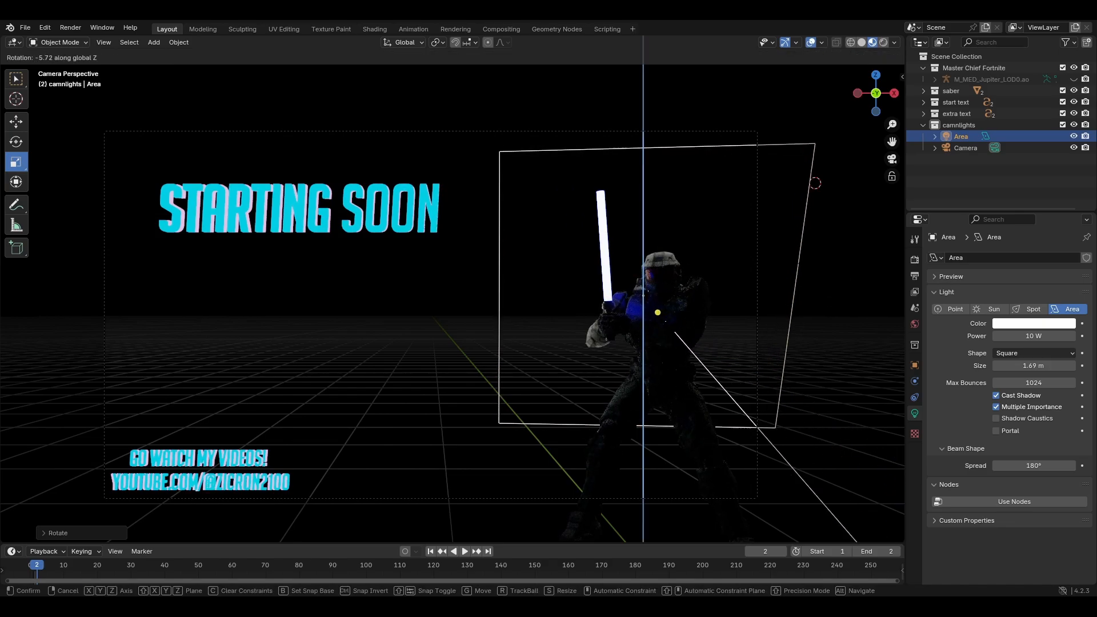
left_click(828, 247)
Push the area light back behind Master Chief to about Y 0.718 m and adjust its height to about Z 1.567 m.
key("g")
key("x")
key("x")
key("y")
left_click(827, 242)
key("g")
key("z")
key("z")
left_click(810, 229)
middle_click_drag(810, 229, 667, 227)
key("KP_0")
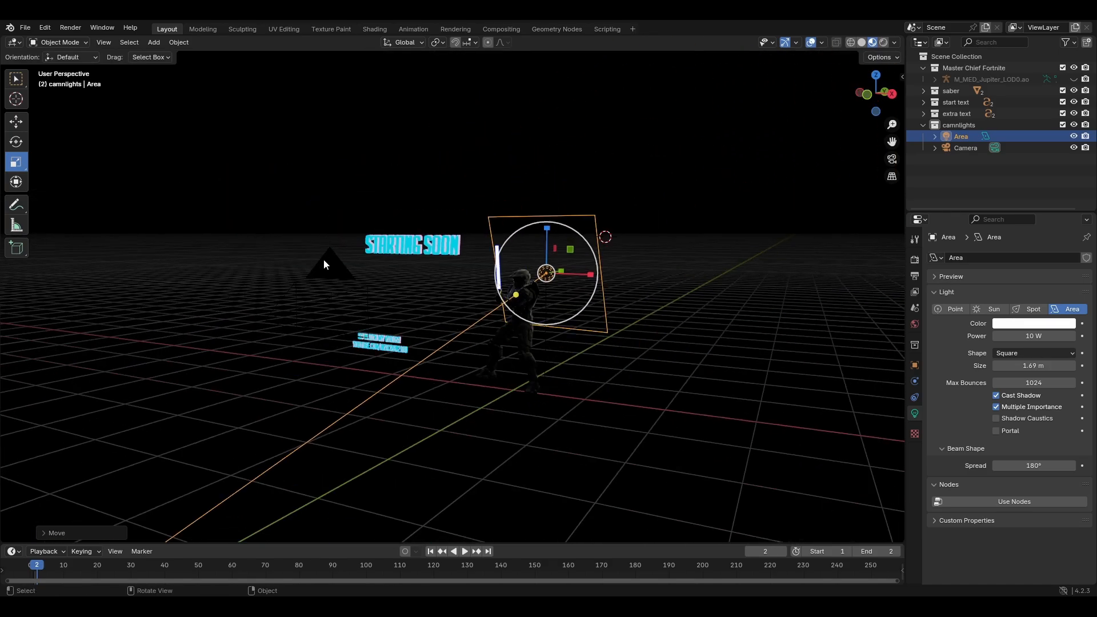
Enable shadow caustics on the area light and color it orange with hue 0.050 and full saturation.
left_click(999, 417)
left_click(1029, 323)
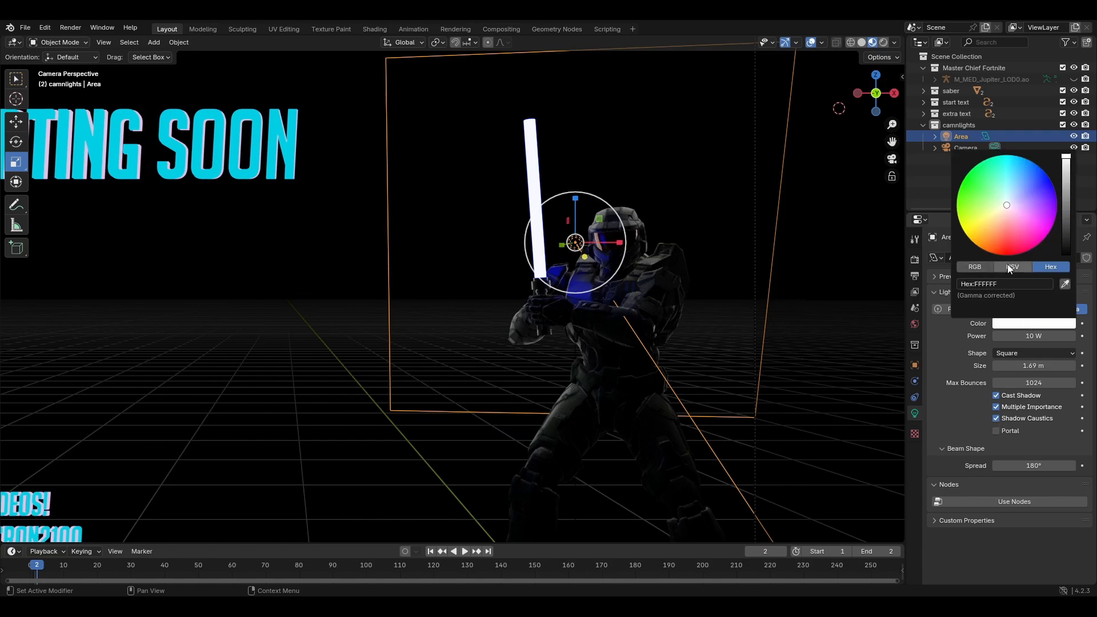
left_click(1008, 266)
left_click(992, 295)
type(".7")
key("Return")
left_click(1002, 284)
type(".05")
key("Return")
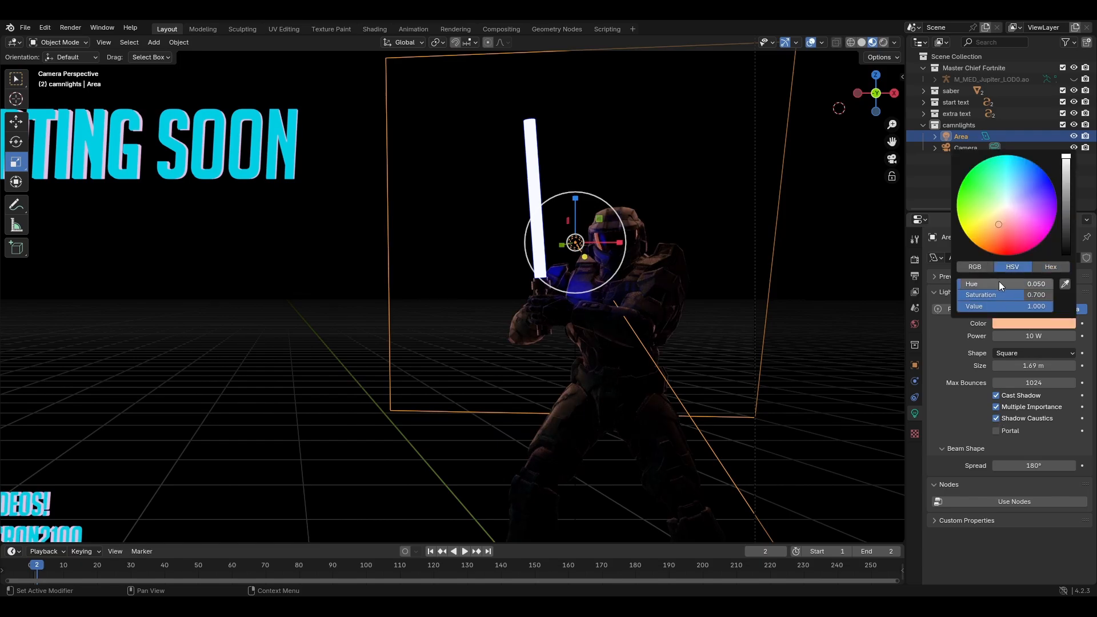
left_click_drag(1001, 295, 1053, 294)
In the rendered preview, set the area light's power to 30 W and its color hue to 0.040.
scroll(727, 290, "down", 3)
middle_click_drag(726, 291, 793, 298, "shift")
scroll(793, 298, "up", 2)
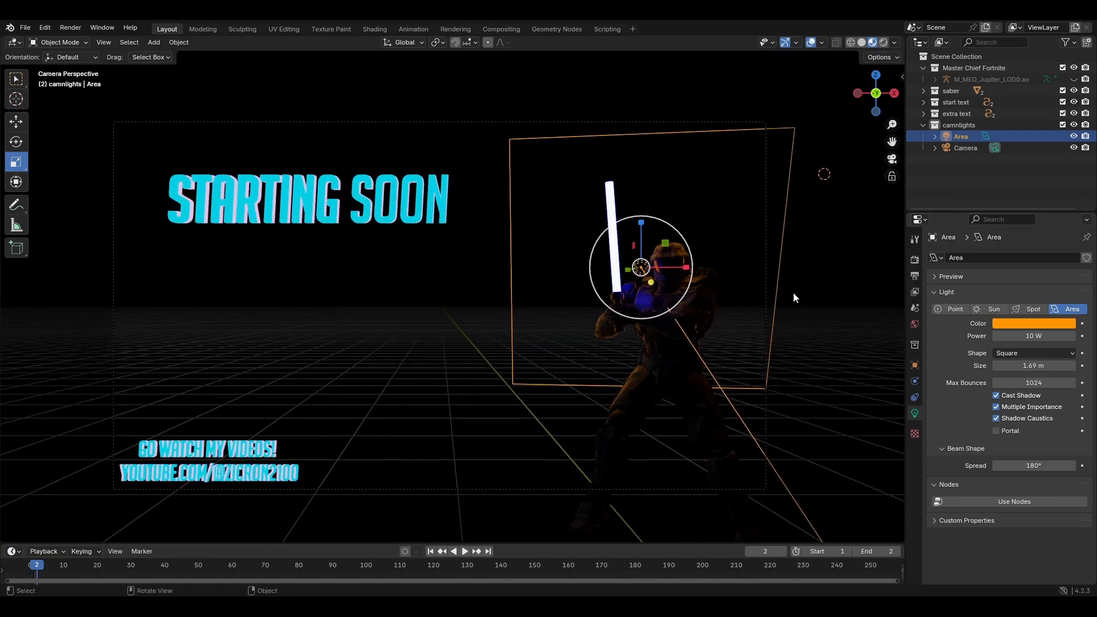
left_click(883, 43)
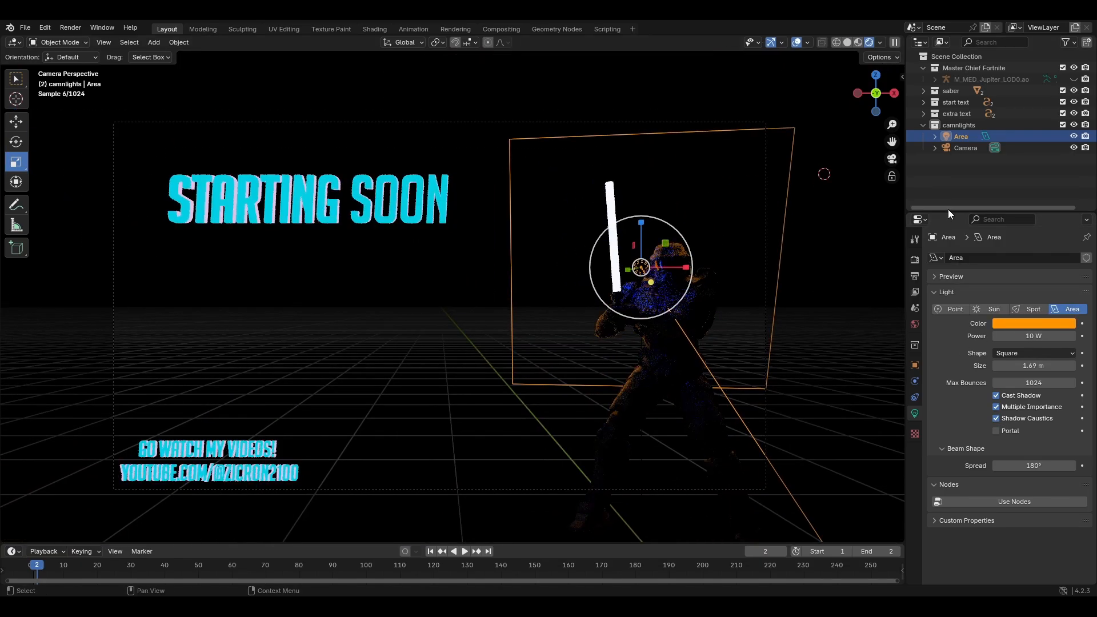
left_click(840, 263)
left_click(1034, 336)
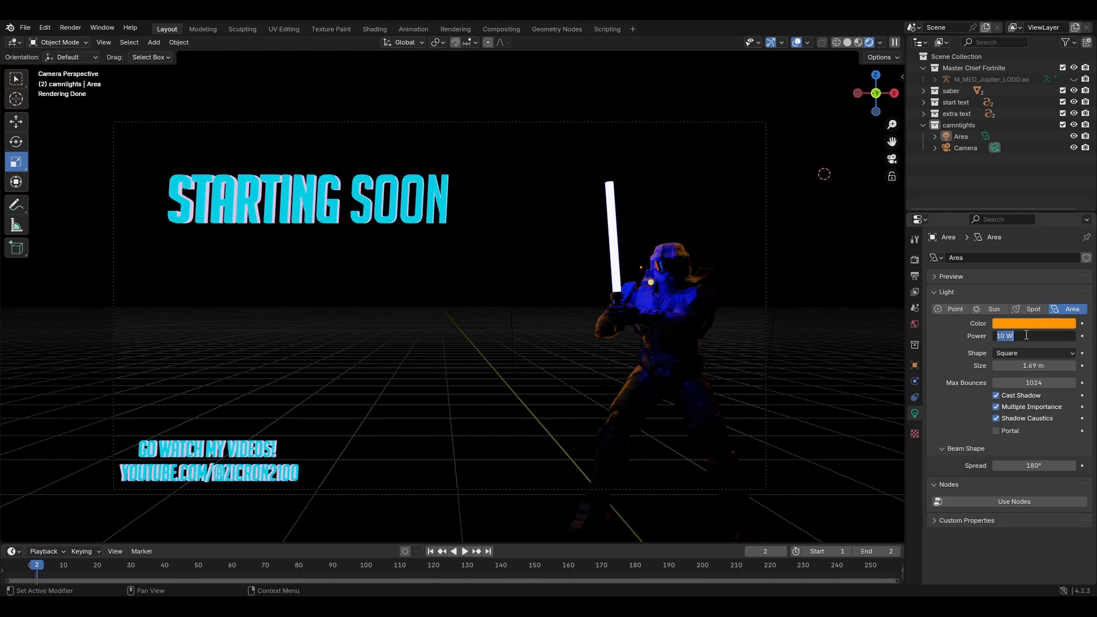
type("15")
key("Return")
left_click(1042, 336)
type("30")
key("Return")
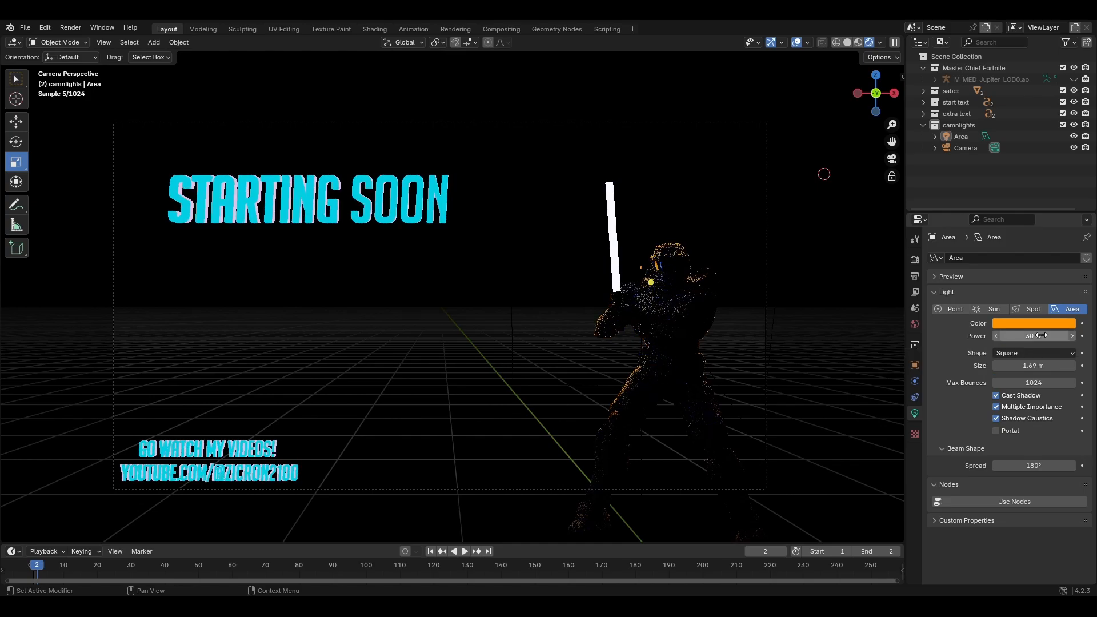
left_click(1033, 323)
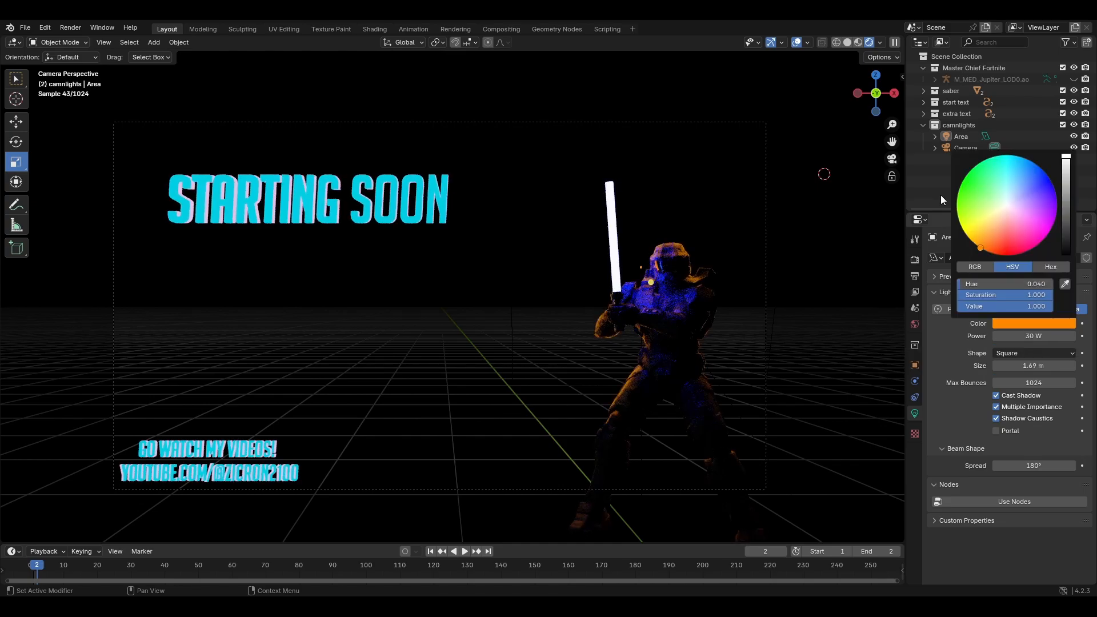
Straighten the area light by setting its rotation to X 270° and Z 0°.
left_click(948, 137)
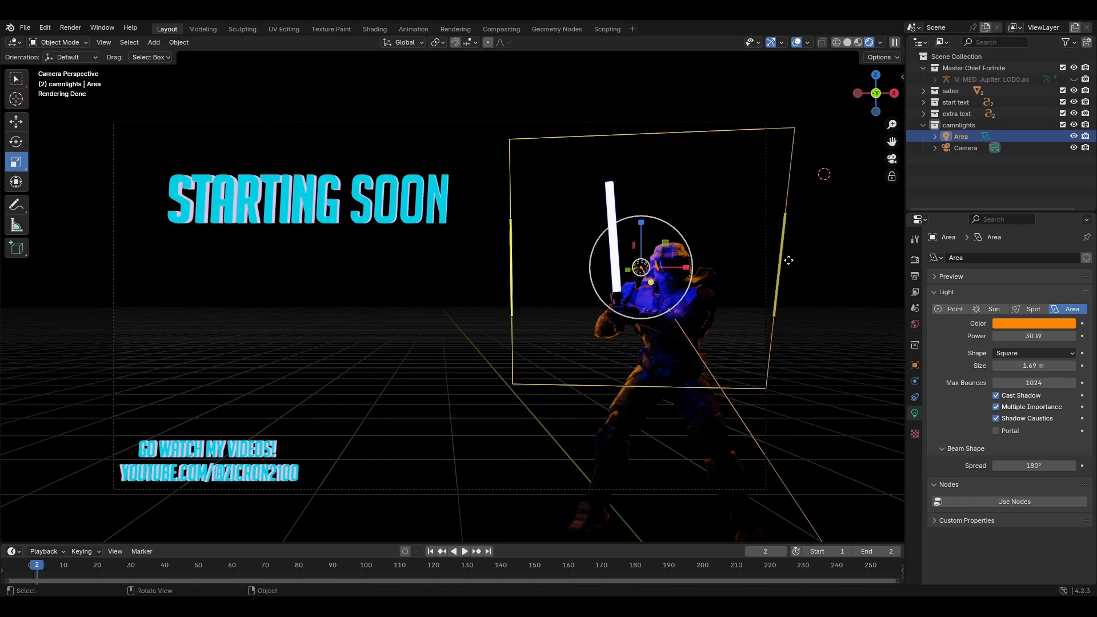
key("n")
left_click(824, 148)
type("270")
key("Return")
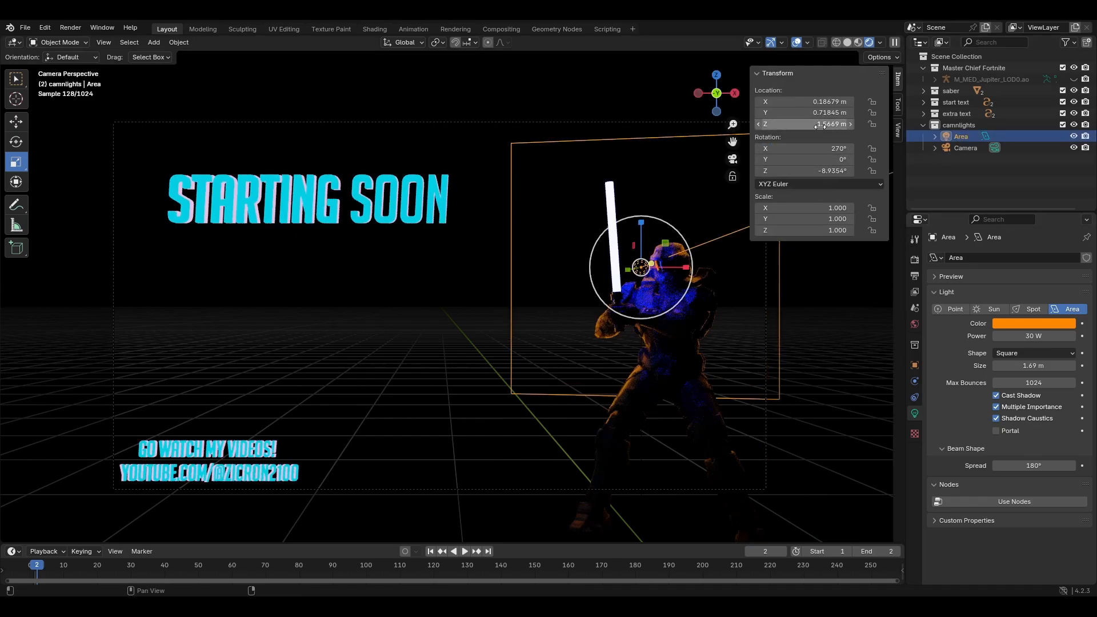
left_click(823, 171)
type("0")
key("Return")
Change the area light's shape to Rectangle, stretch it to 1.69 by 2.36 m and adjust its height behind Master Chief.
left_click(1034, 353)
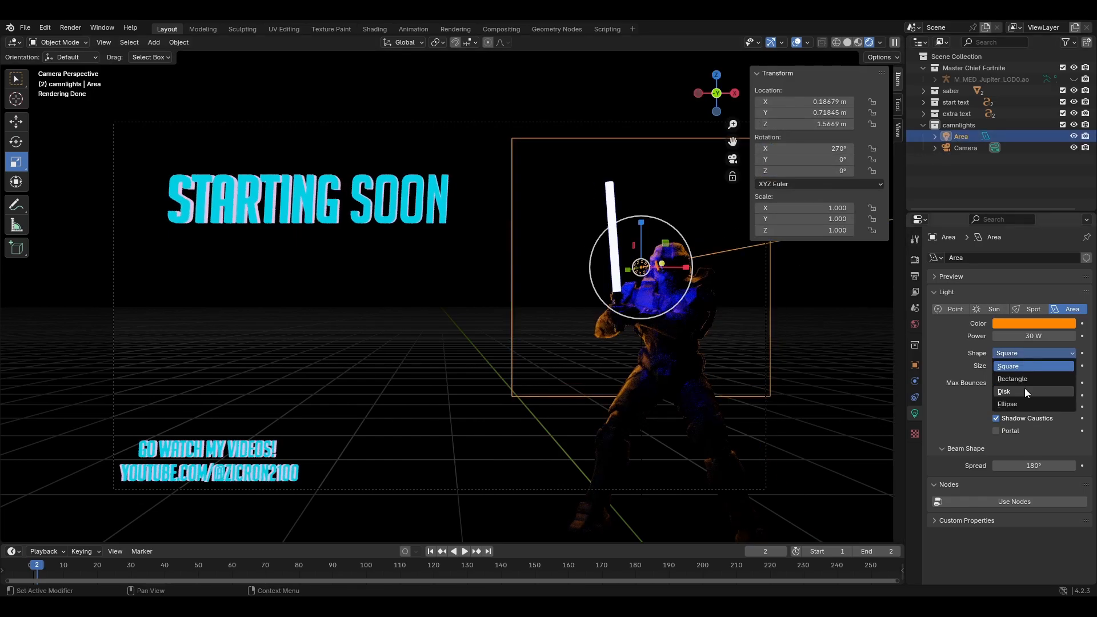
left_click(1024, 389)
key("g")
key("z")
left_click(710, 323)
left_click_drag(666, 191, 667, 156)
key("g")
key("z")
left_click(754, 257)
key("n")
left_click(774, 377)
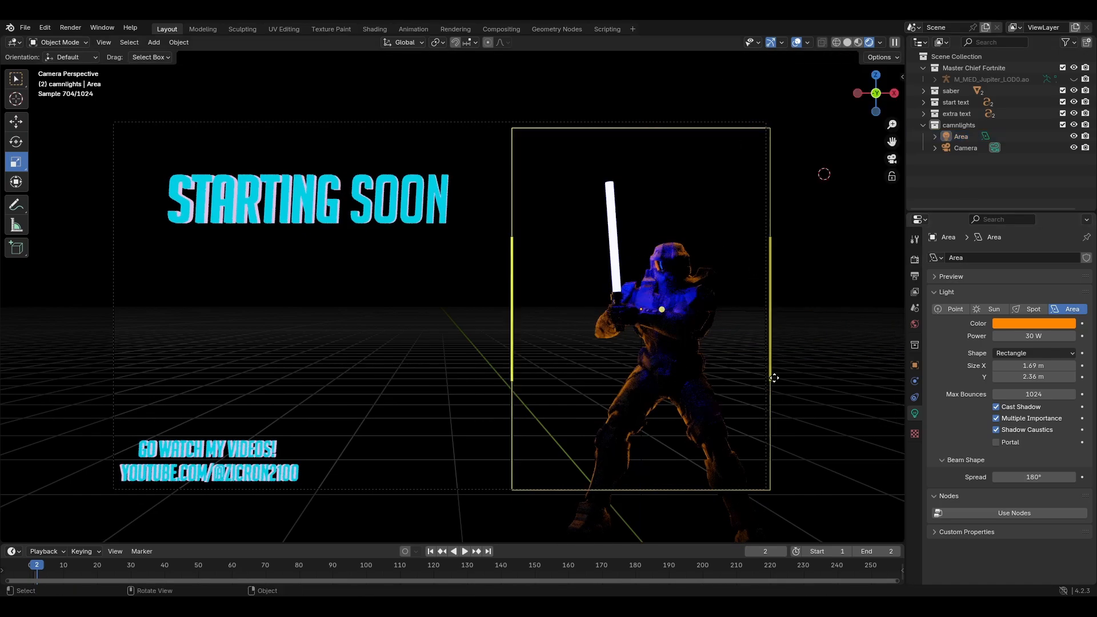
Set the area light's beam spread to 90°.
double_click(1033, 477)
type("90")
key("Return")
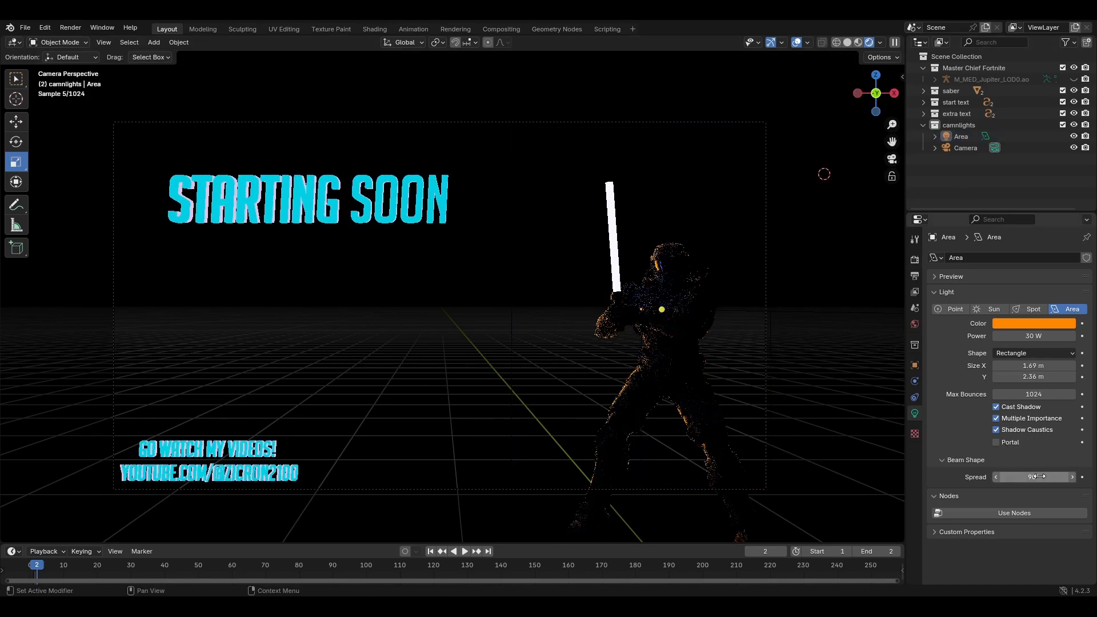
Shift the area light along X away from the text and turn it around Z toward Master Chief's back.
left_click(960, 136)
key("g")
key("x")
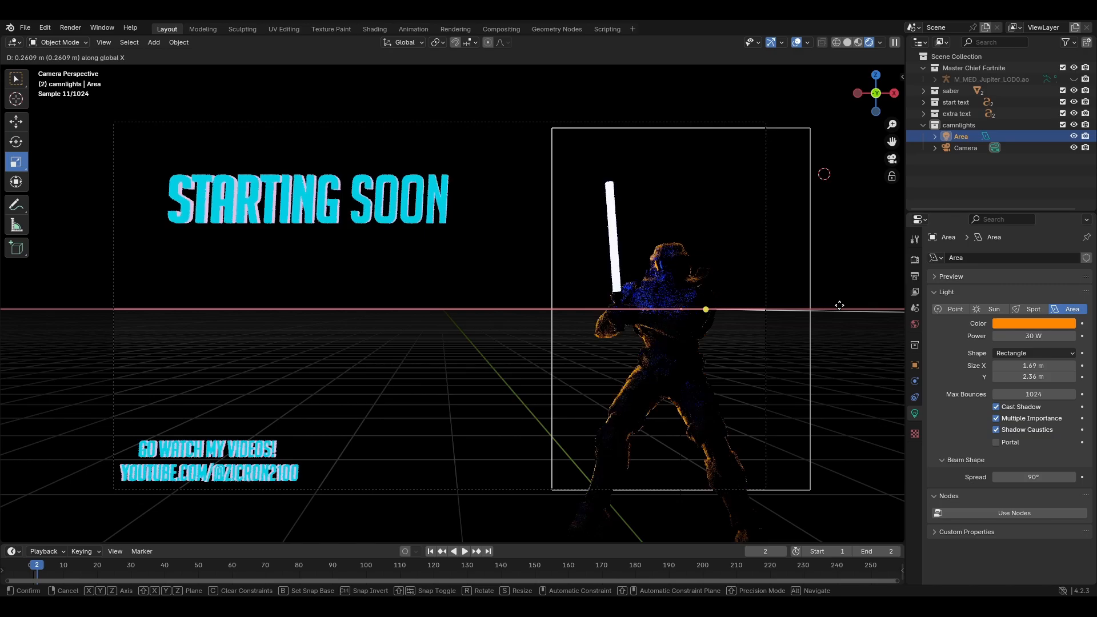
left_click(851, 307)
key("r")
key("z")
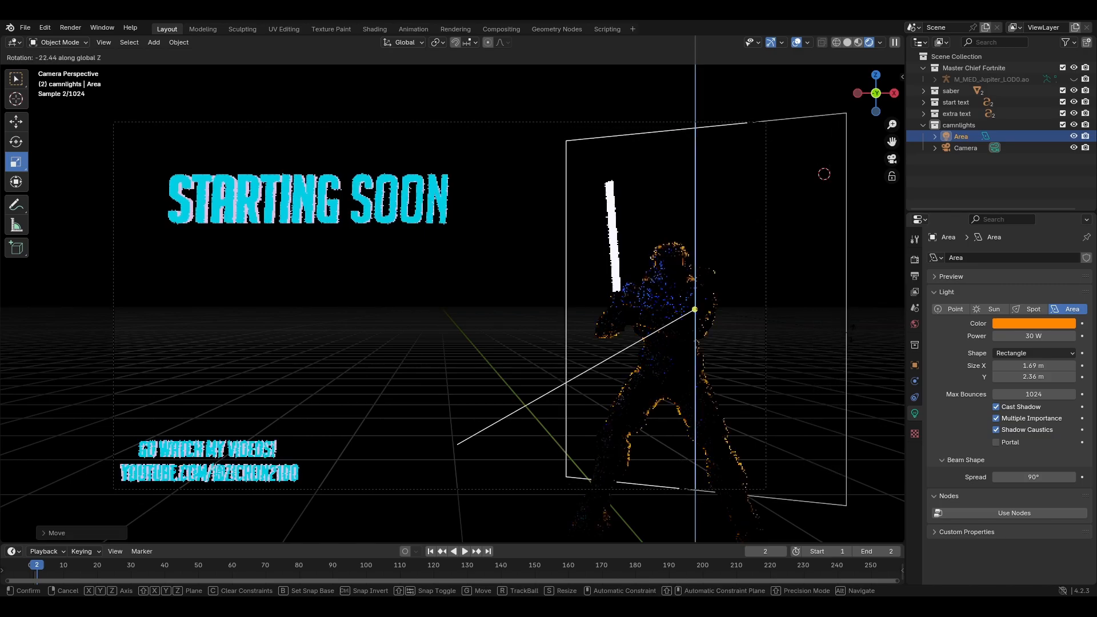
left_click(851, 333)
left_click(943, 189)
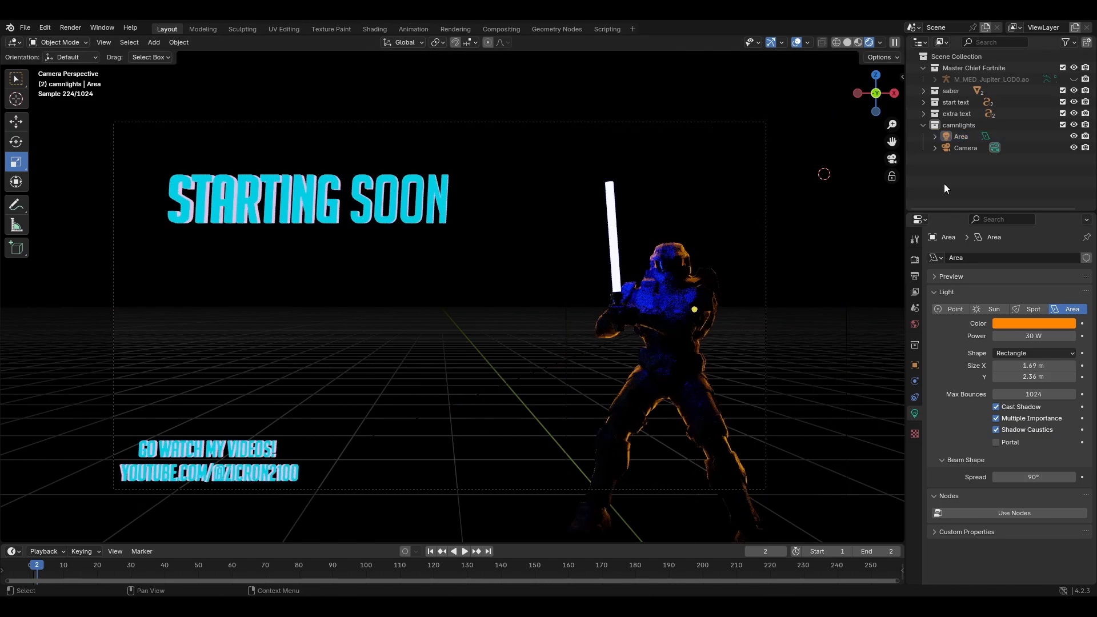
Reposition the pink rear STARTING SOON text along X so it offsets evenly from the blue front text.
left_click(333, 190)
key("g")
key("x")
left_click(519, 204)
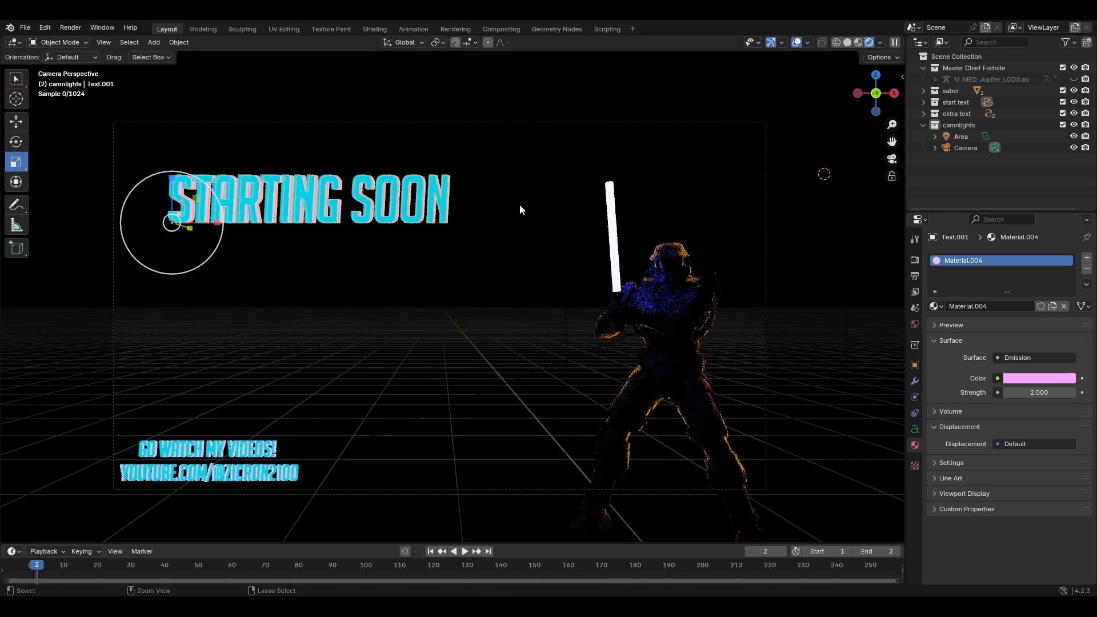
scroll(519, 204, "up", 5)
middle_click_drag(322, 109, 512, 226, "shift")
key("g")
key("x")
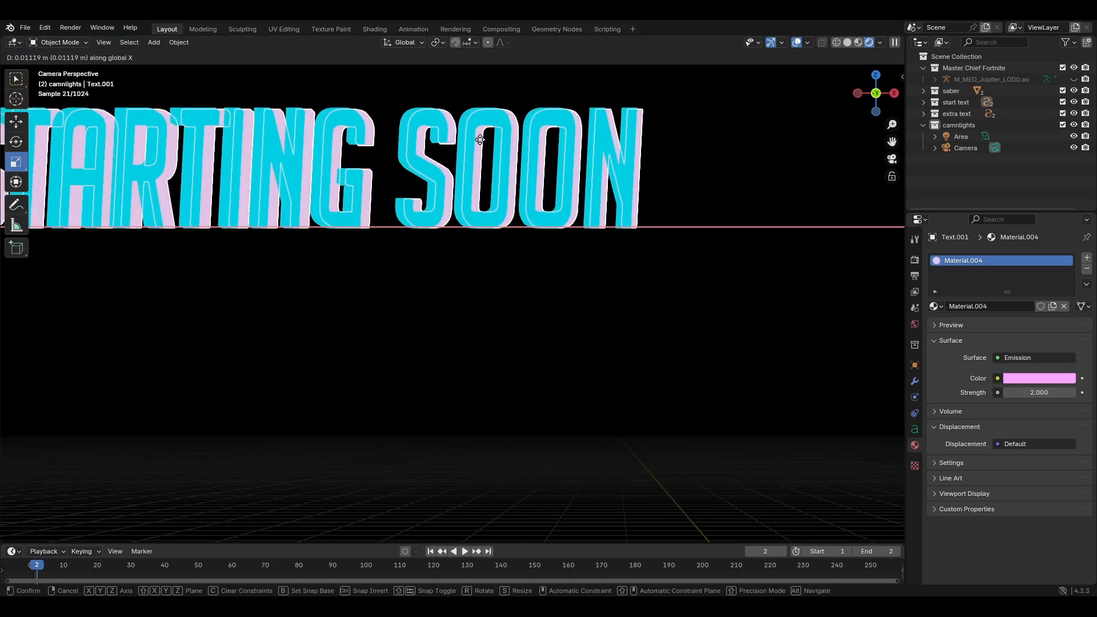
left_click(483, 219)
Rotate both layers of the channel text by about 3.8° around the Z axis.
scroll(483, 219, "down", 4)
middle_click_drag(519, 290, 421, 236, "shift")
left_click_drag(51, 505, 426, 331)
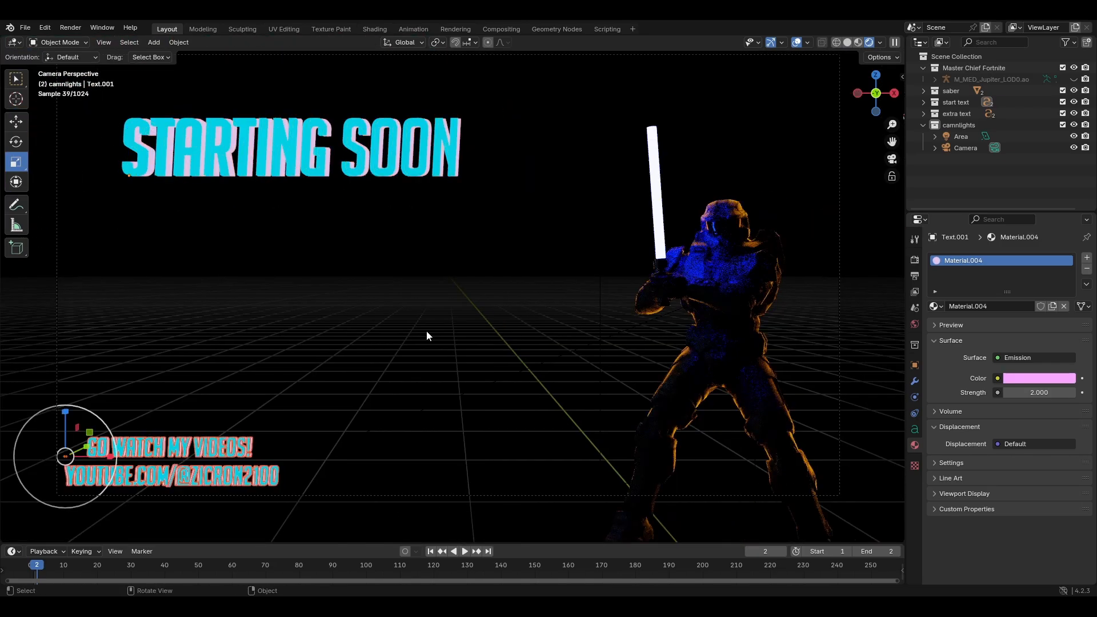
key("r")
key("z")
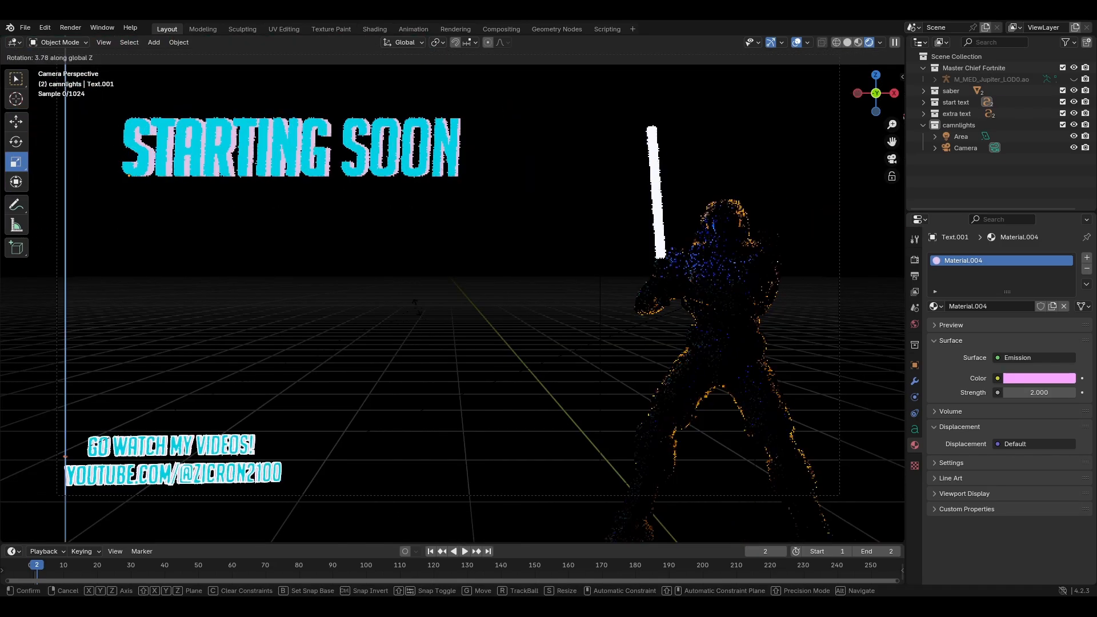
left_click(408, 299)
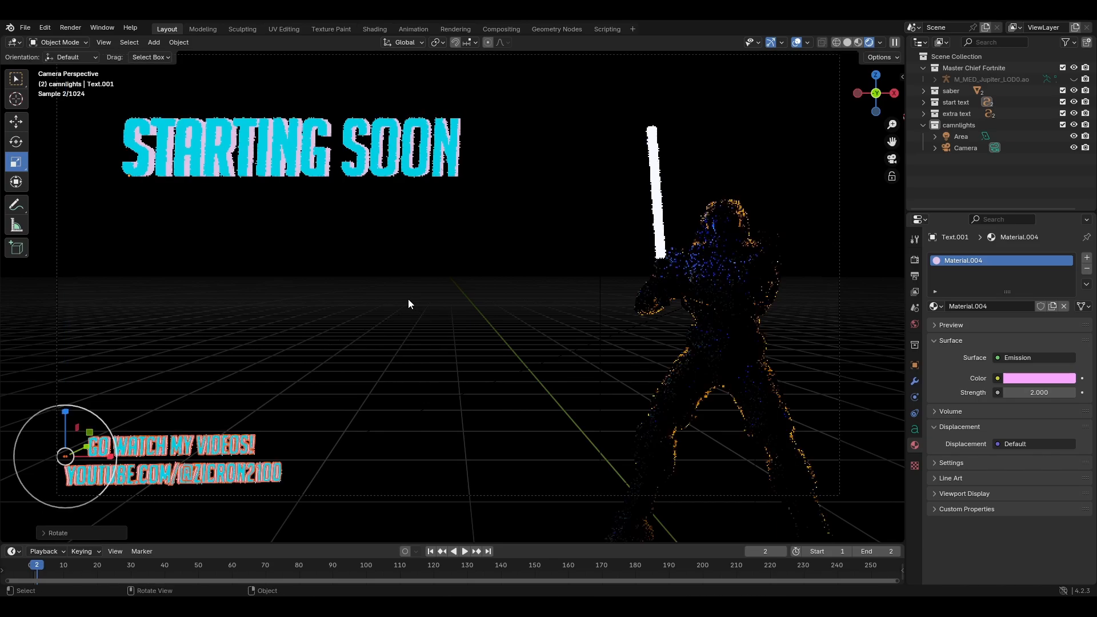
Rotate both STARTING SOON text layers slightly and return the viewport to material preview.
left_click_drag(91, 94, 485, 330)
scroll(486, 331, "down", 1)
middle_click_drag(482, 318, 479, 334, "shift")
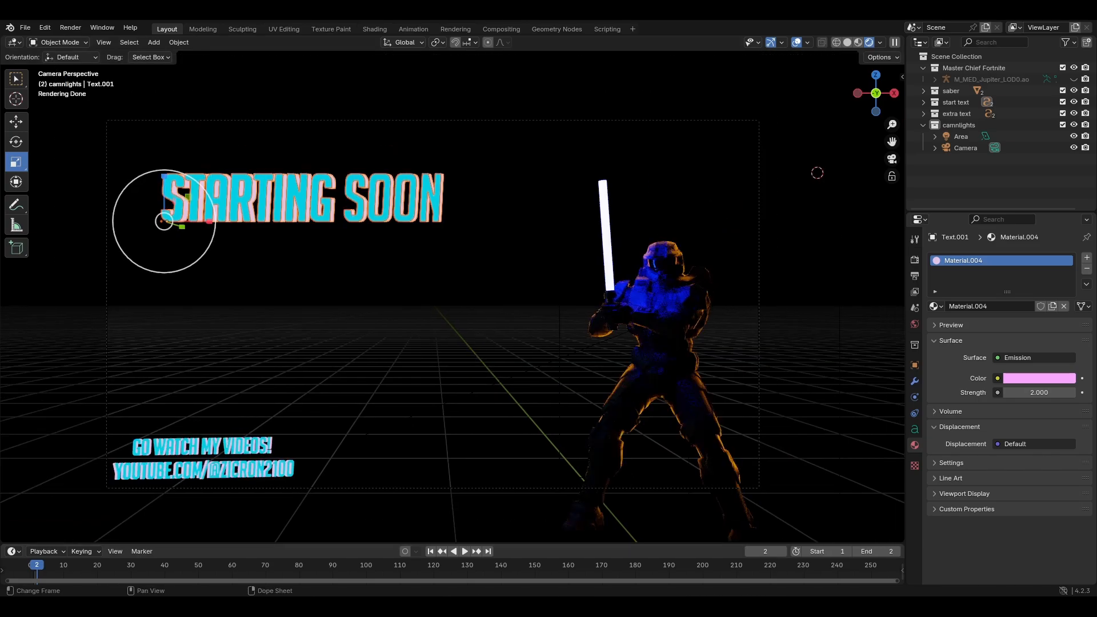
left_click(858, 43)
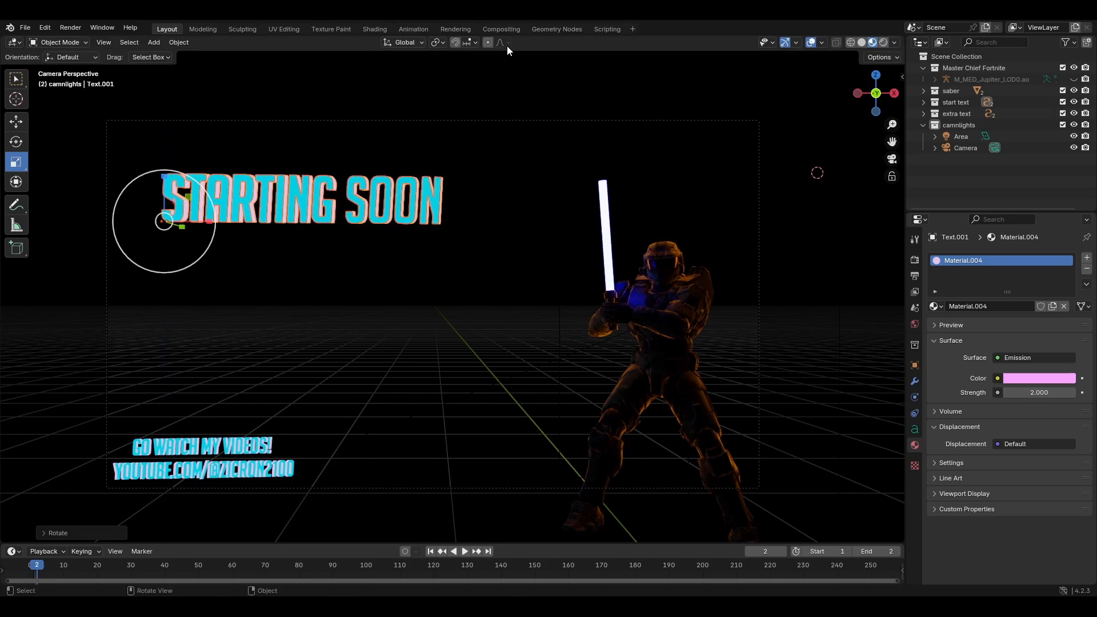
Enable compositing nodes for the scene and insert a Glare node between Render Layers and Composite.
left_click(501, 28)
left_click(131, 43)
left_click_drag(320, 420, 337, 554)
right_click(346, 372)
key("shift+a")
left_click(342, 276)
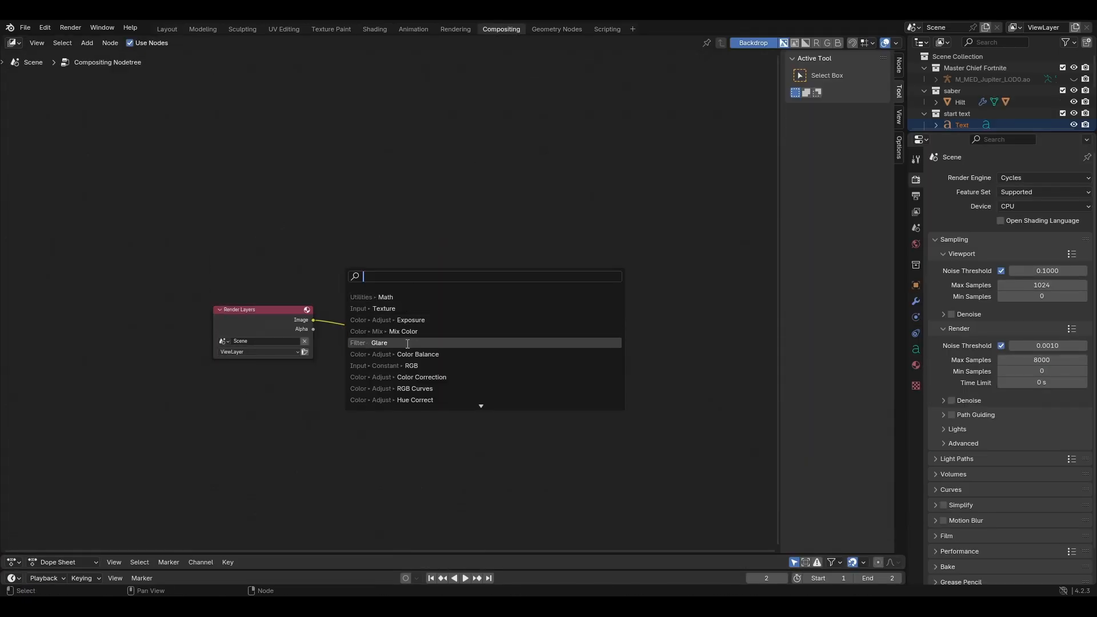
left_click(406, 343)
left_click(358, 324)
Set the Glare node to Fog Glow with threshold 0 and size 9, and choose its quality level.
scroll(357, 325, "up", 6)
left_click(357, 329)
left_click(357, 393)
left_click(353, 380)
type("0")
key("Return")
left_click(378, 397)
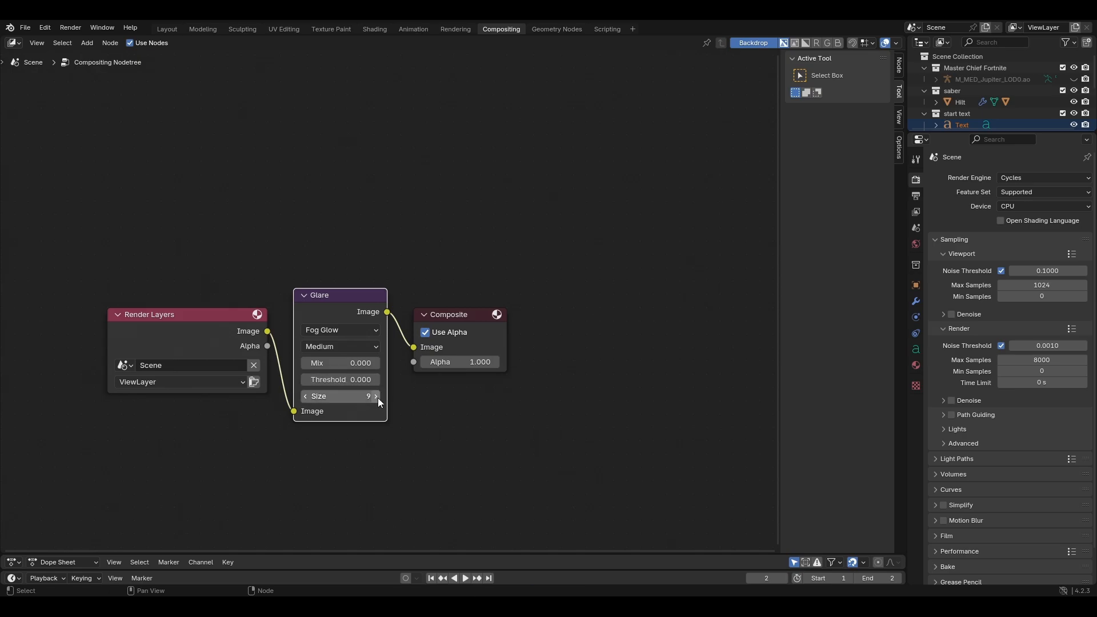
left_click(352, 338)
left_click(334, 386)
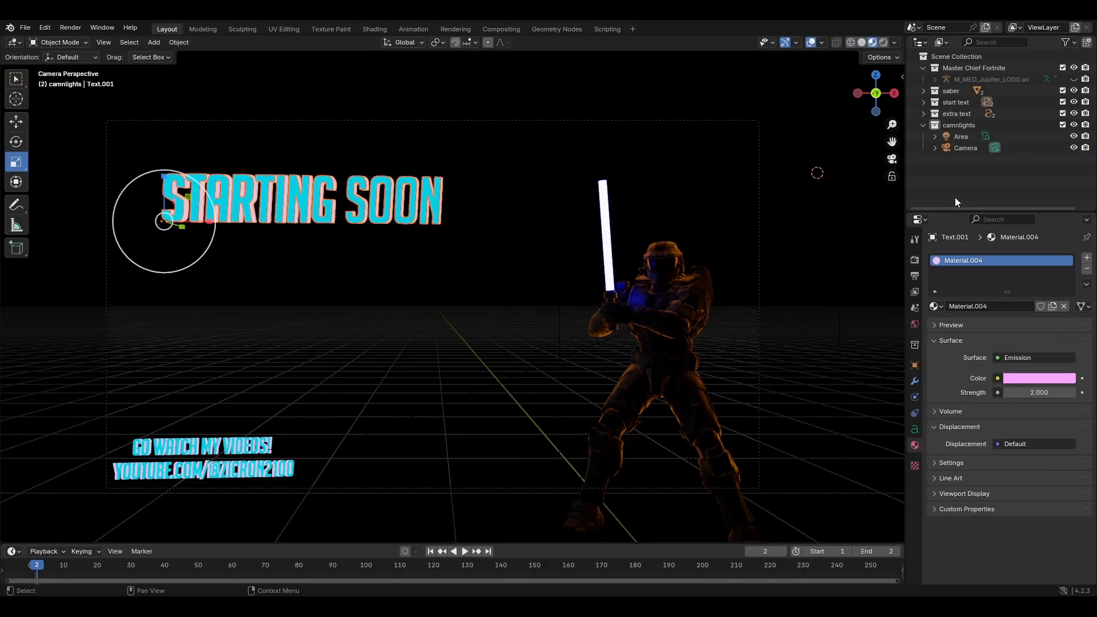
Save the scene file and show the layout viewport in wireframe.
left_click(25, 27)
left_click(57, 125)
key("ctrl+s")
left_click(850, 43)
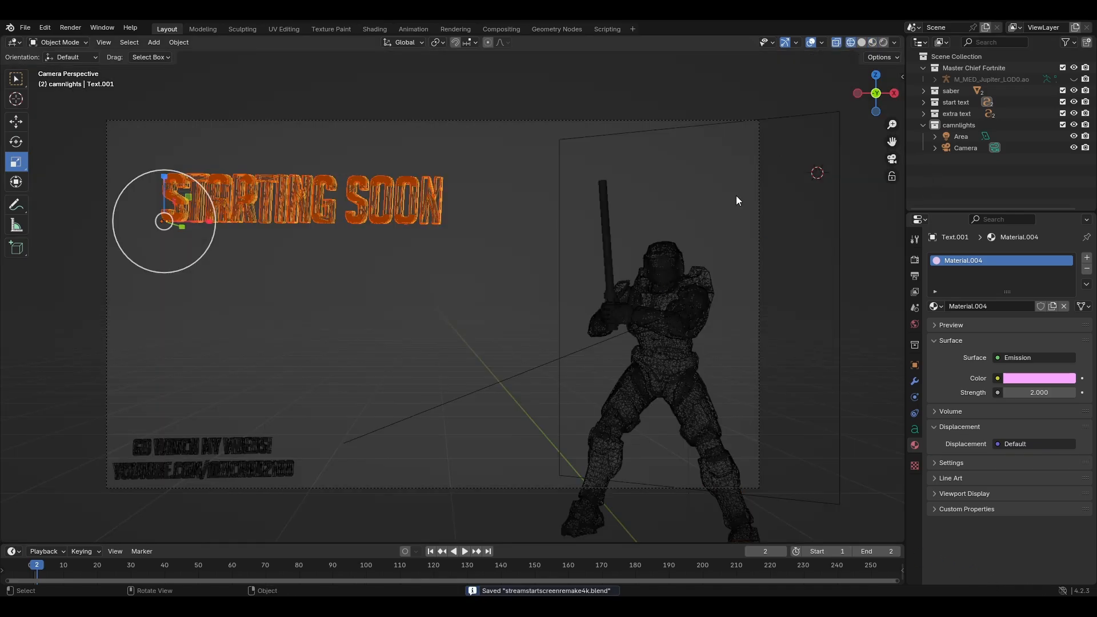
Turn off X-ray in the wireframe viewport and deselect both STARTING SOON text layers.
left_click(835, 45)
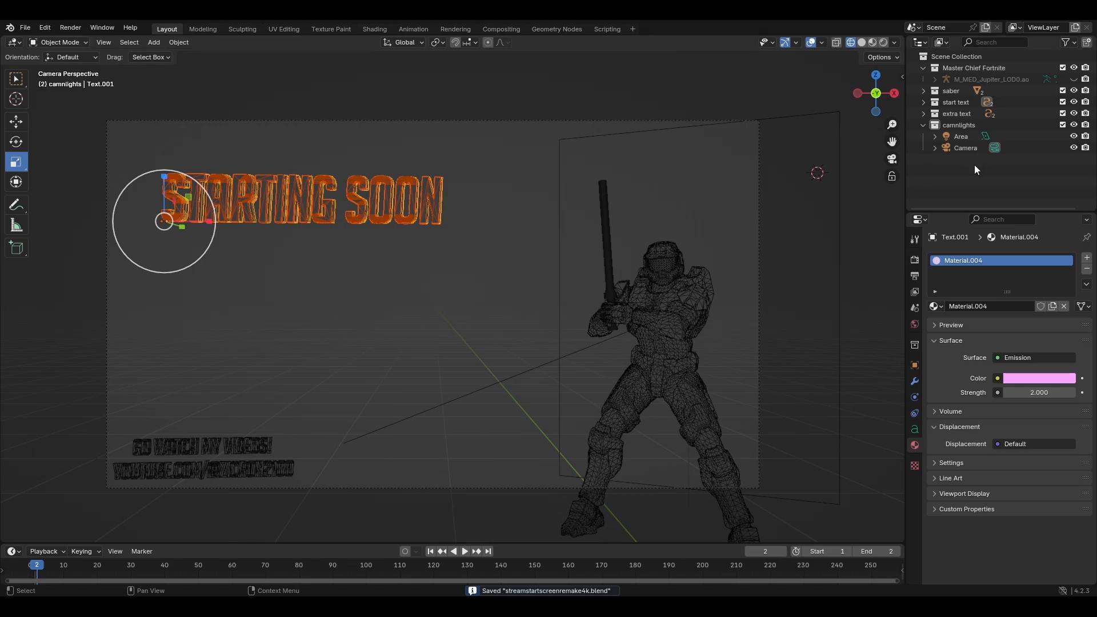
left_click(962, 187)
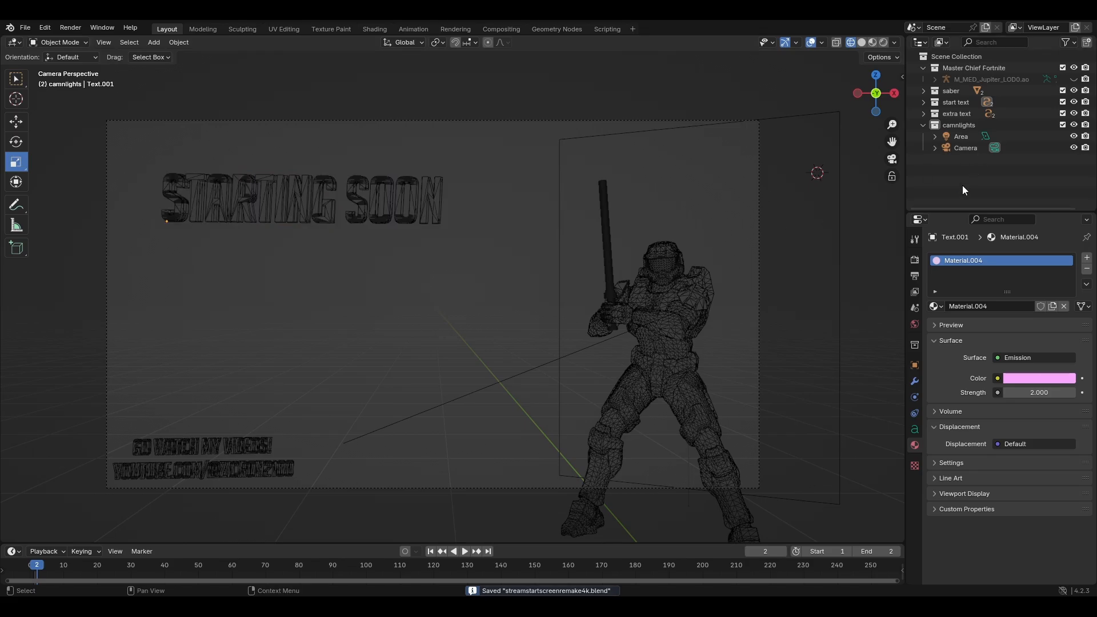